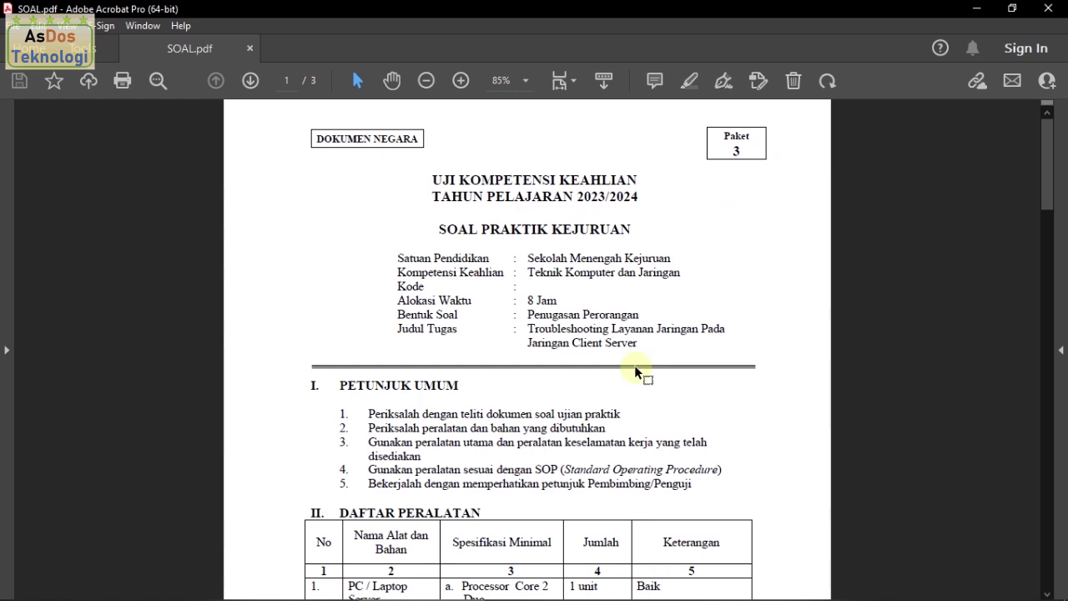
Step: Scroll down to the DAFTAR PERALATAN equipment table, selecting and then deselecting its heading
{"action": "scroll", "coordinate": [634, 371], "scroll_direction": "down", "scroll_amount": 6}
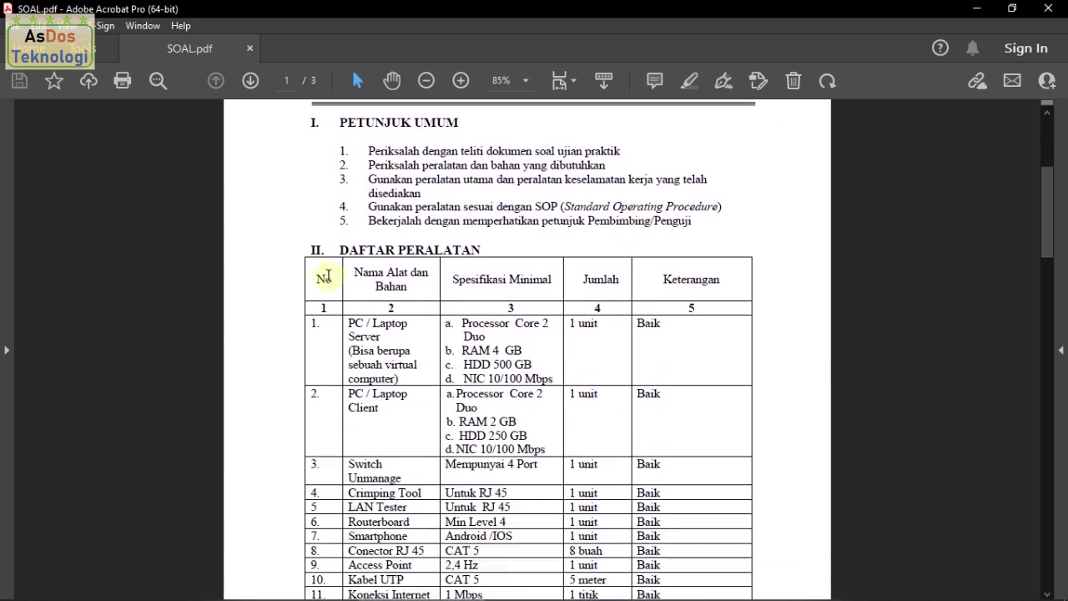
{"action": "left_click_drag", "start_coordinate": [338, 253], "coordinate": [463, 252]}
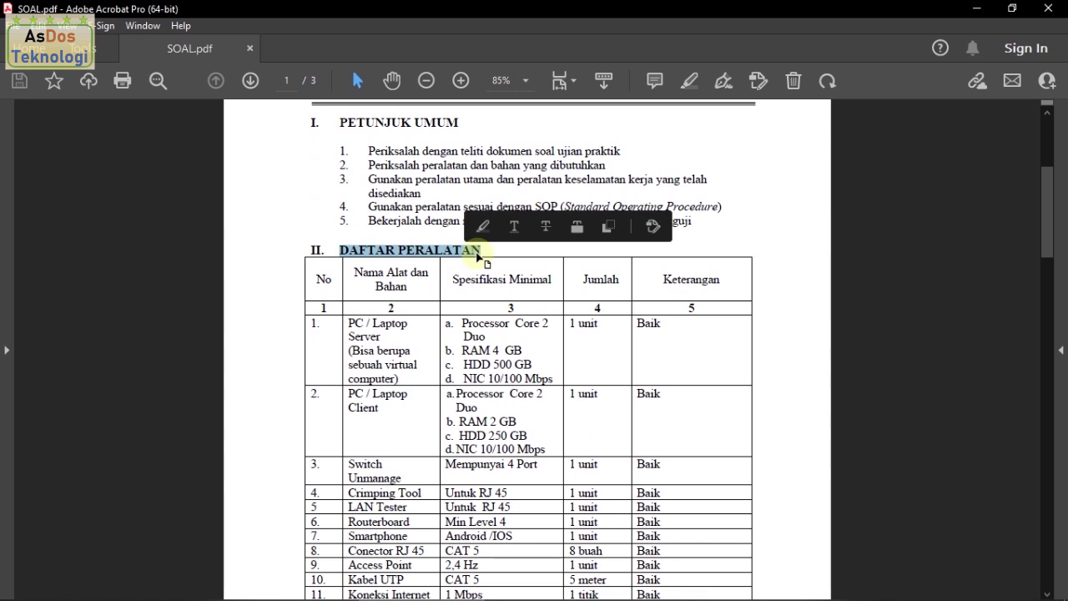
{"action": "left_click", "coordinate": [482, 252]}
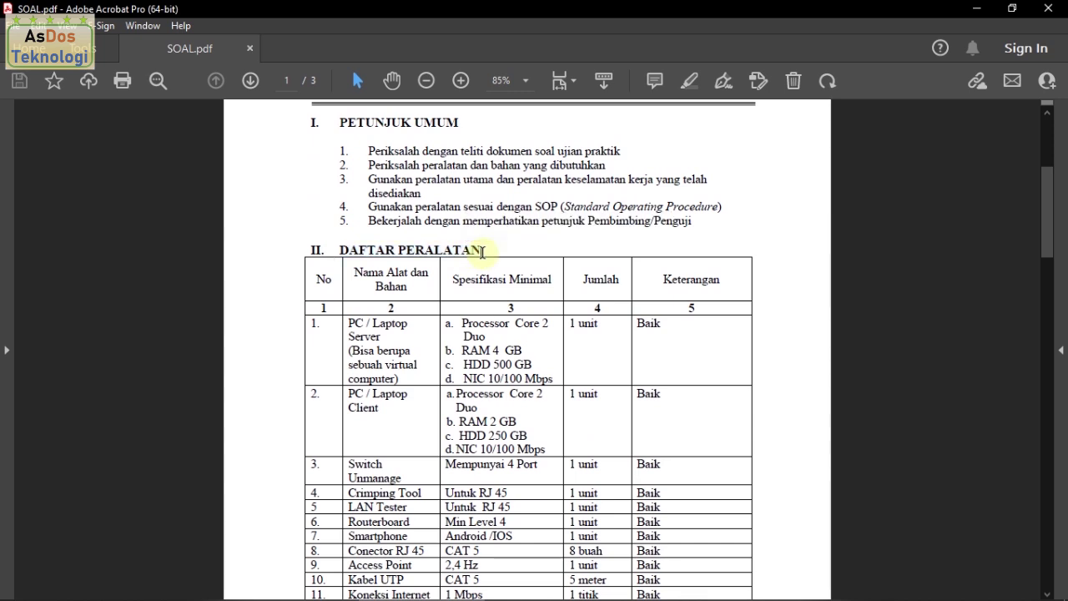
{"action": "scroll", "coordinate": [484, 259], "scroll_direction": "down", "scroll_amount": 10}
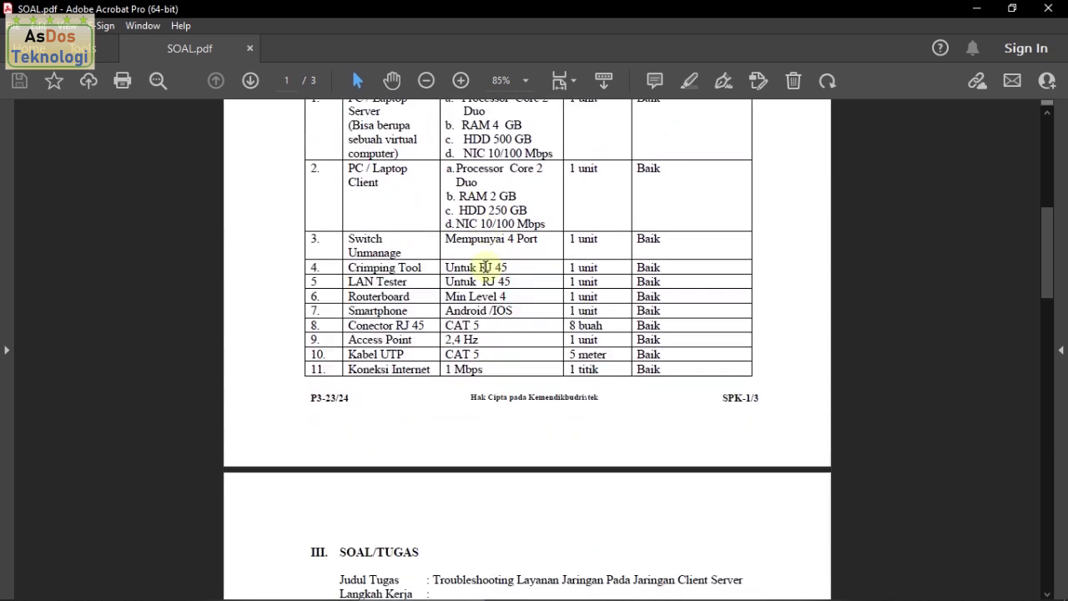
Step: Scroll to page 2, highlight the Judul Tugas paragraph through item 8, then clear the selection
{"action": "scroll", "coordinate": [489, 268], "scroll_direction": "down", "scroll_amount": 5}
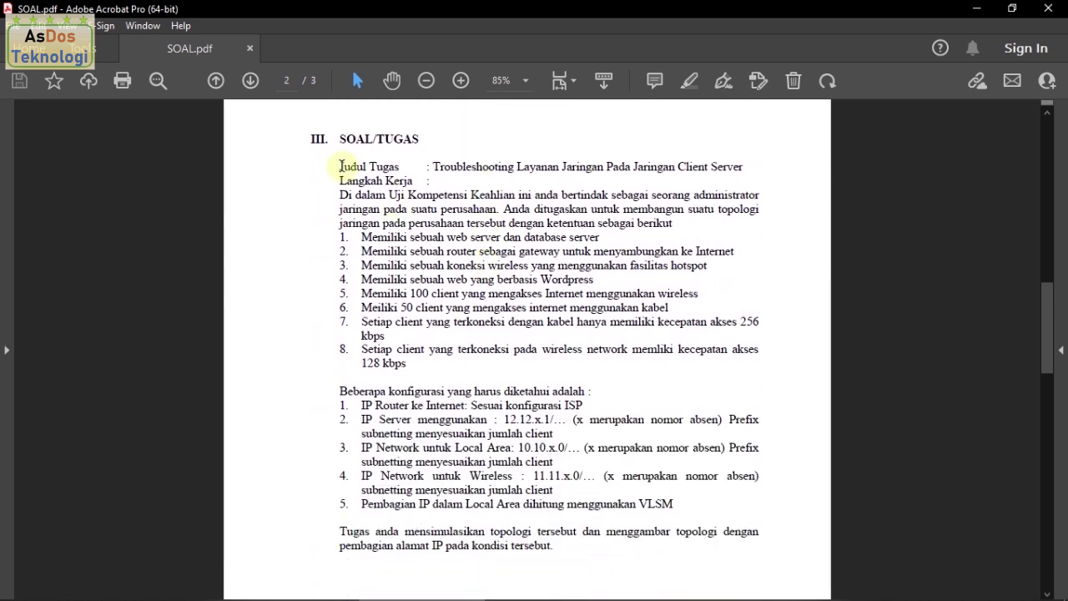
{"action": "left_click_drag", "start_coordinate": [339, 166], "coordinate": [417, 371]}
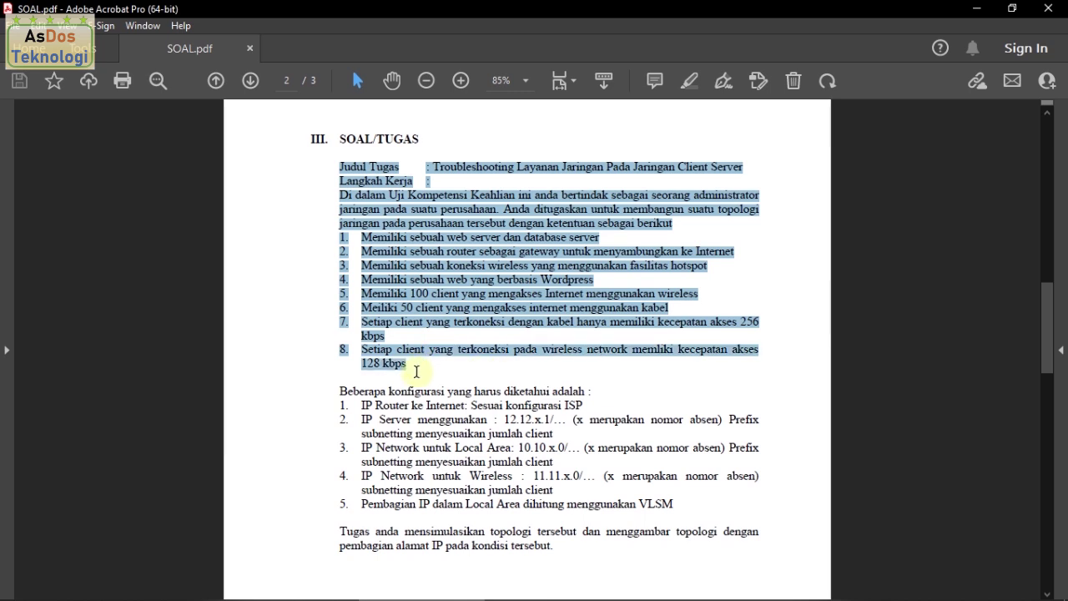
{"action": "left_click", "coordinate": [392, 350]}
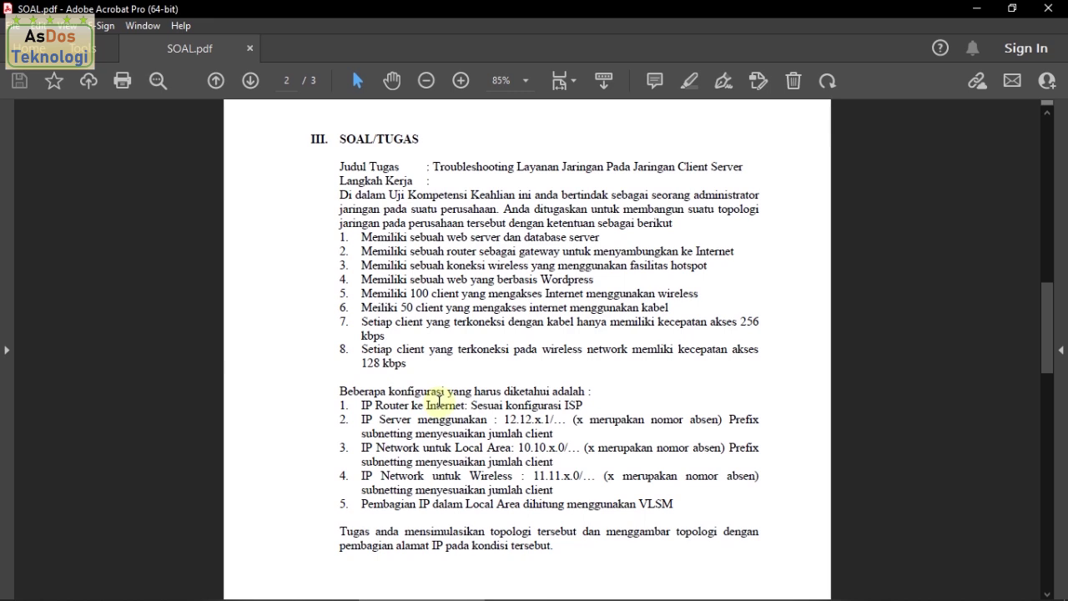
{"action": "scroll", "coordinate": [414, 398], "scroll_direction": "down", "scroll_amount": 2}
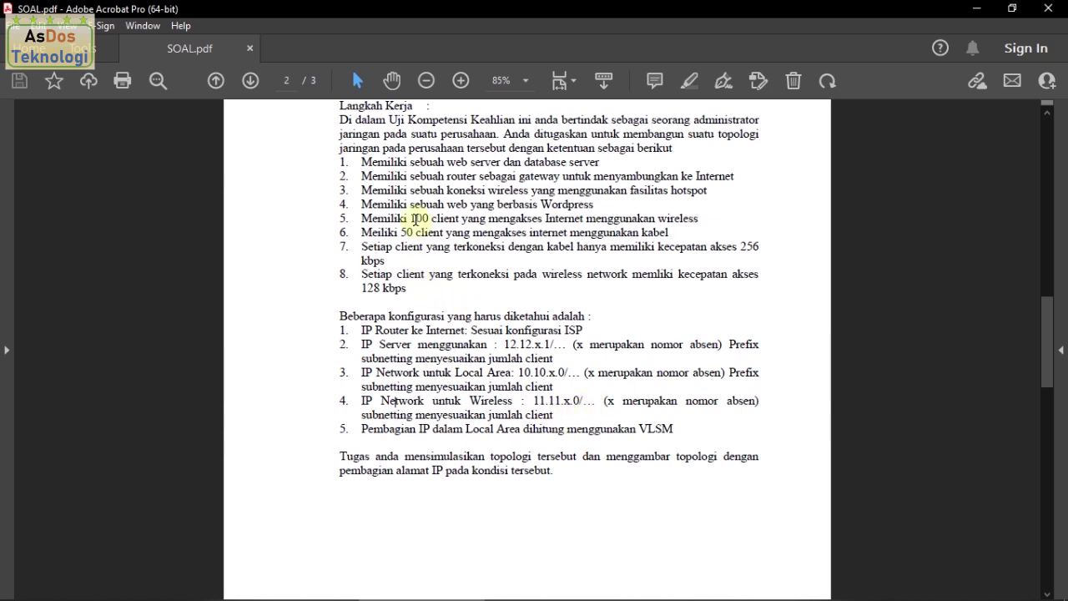
Step: Highlight '100 client' and the VLSM requirement line, clear them, and scroll to page 3
{"action": "left_click_drag", "start_coordinate": [410, 219], "coordinate": [458, 221]}
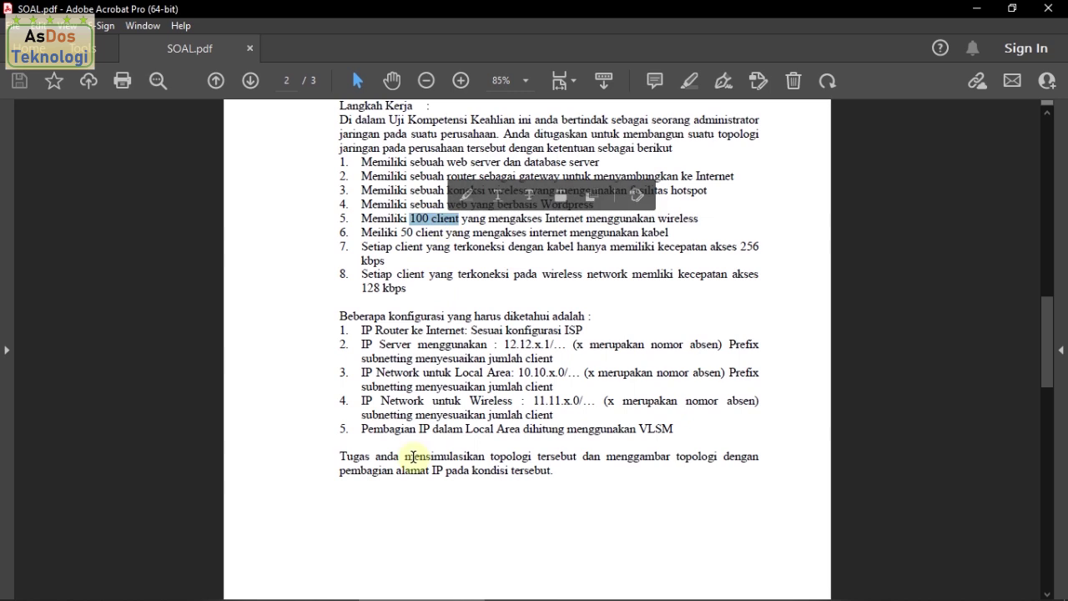
{"action": "left_click_drag", "start_coordinate": [364, 428], "coordinate": [662, 428]}
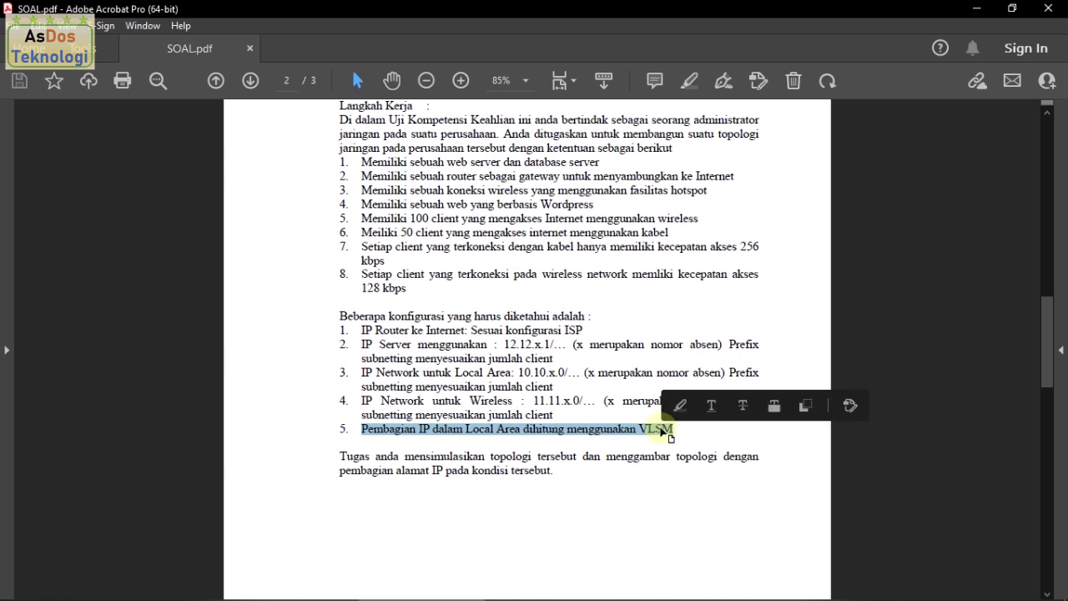
{"action": "left_click", "coordinate": [683, 430]}
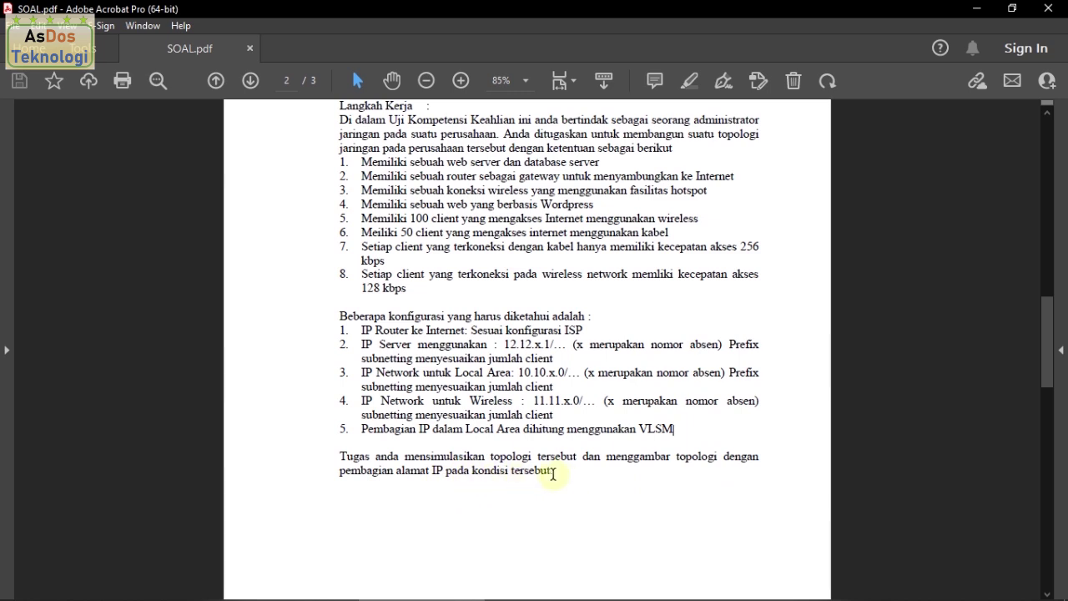
{"action": "scroll", "coordinate": [553, 465], "scroll_direction": "down", "scroll_amount": 10}
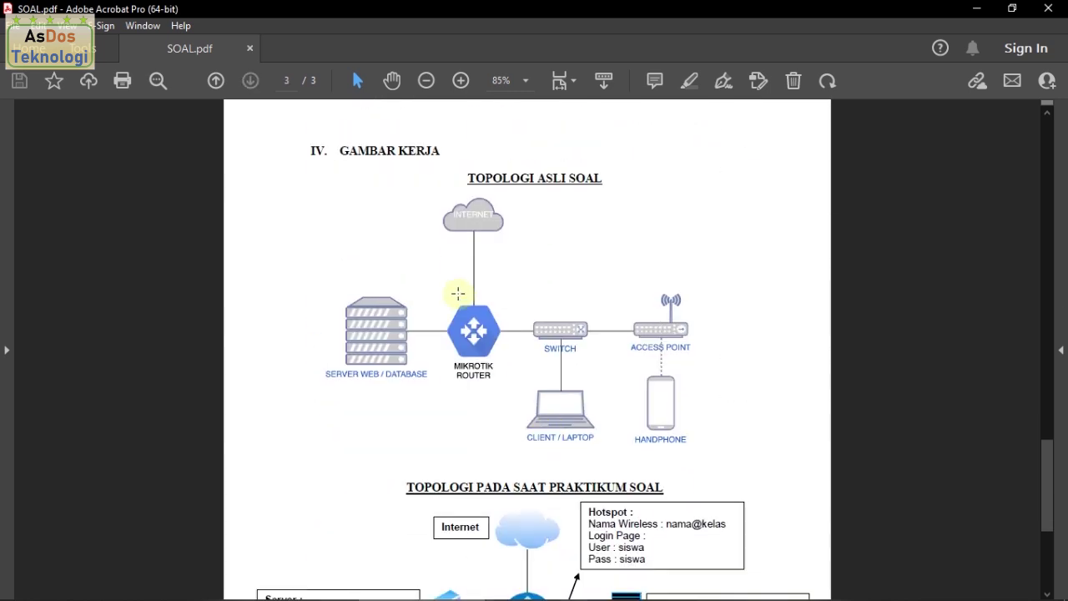
Step: Scroll page 3 until the practicum topology diagram begins below the original one
{"action": "scroll", "coordinate": [531, 210], "scroll_direction": "down", "scroll_amount": 1, "text": "ctrl"}
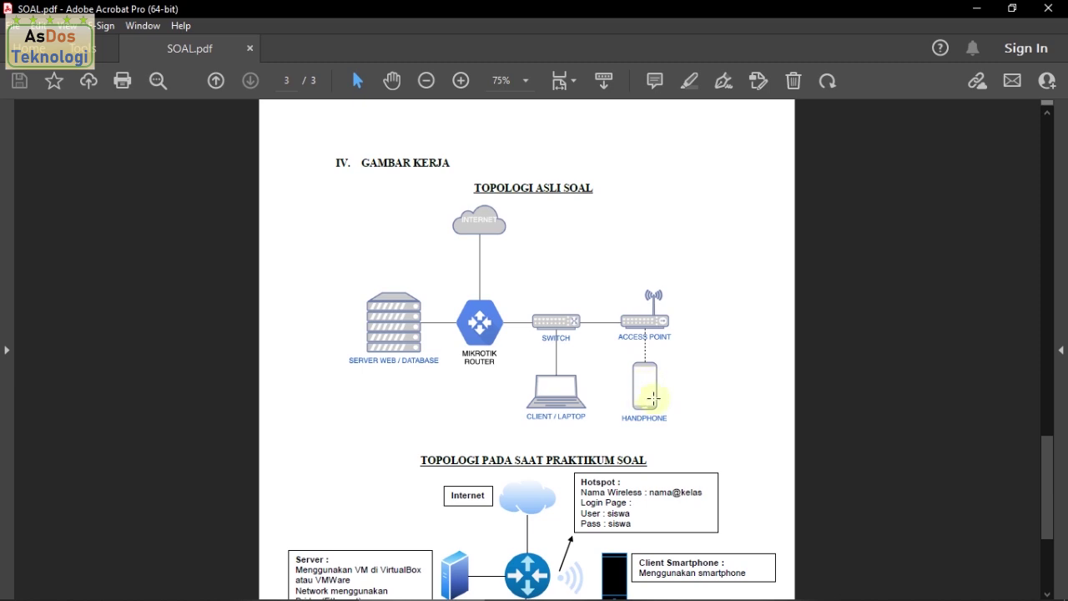
Step: Scroll down through the practicum topology to the SELAMAT & SUKSES footer
{"action": "scroll", "coordinate": [651, 390], "scroll_direction": "down", "scroll_amount": 2}
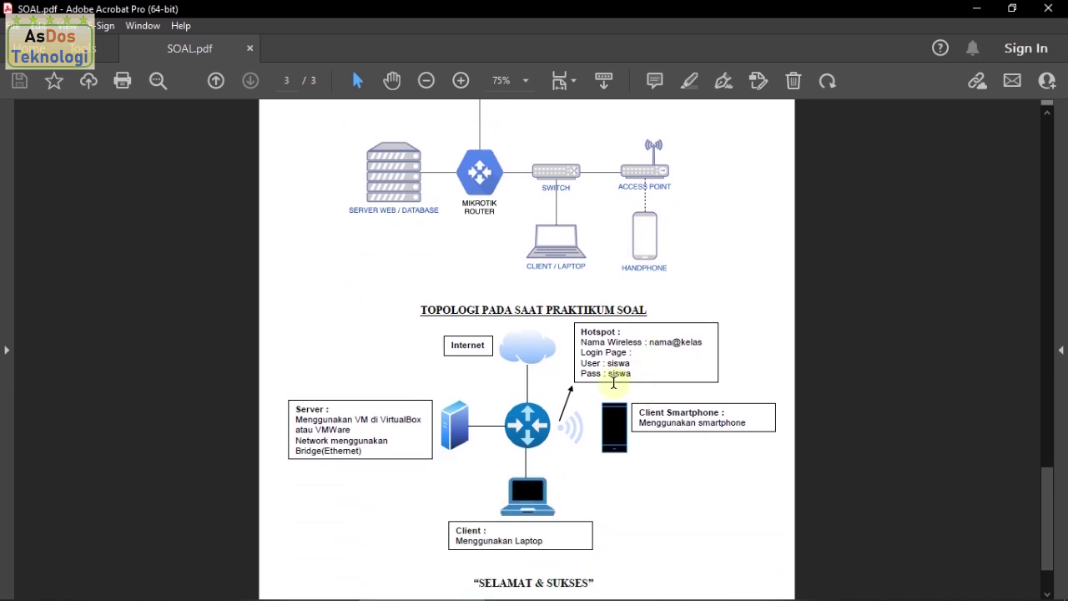
{"action": "scroll", "coordinate": [615, 375], "scroll_direction": "down", "scroll_amount": 1}
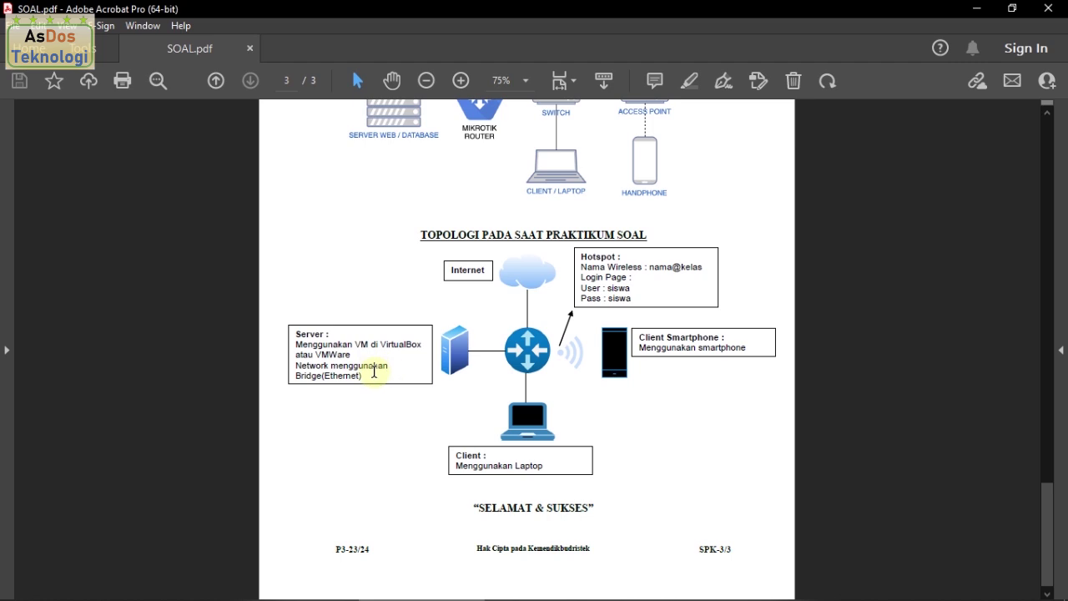
{"action": "scroll", "coordinate": [477, 400], "scroll_direction": "down", "scroll_amount": 1}
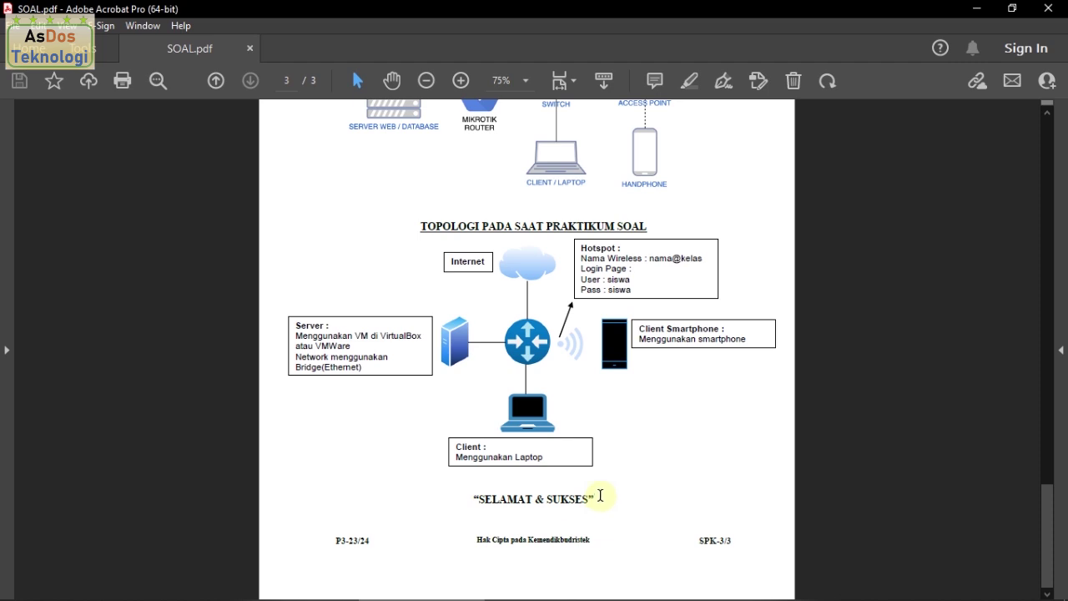
Step: Launch WinBox from the desktop shortcut, snapped right, with SOAL.pdf on the left
{"action": "left_click", "coordinate": [980, 10]}
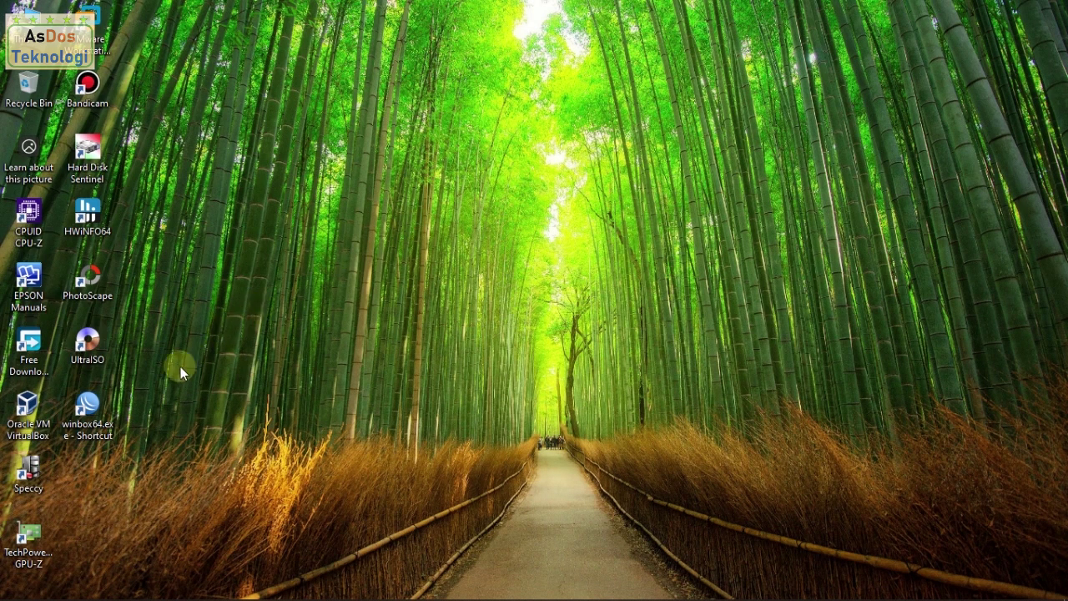
{"action": "double_click", "coordinate": [102, 415]}
{"action": "left_click_drag", "start_coordinate": [453, 79], "coordinate": [1062, 144]}
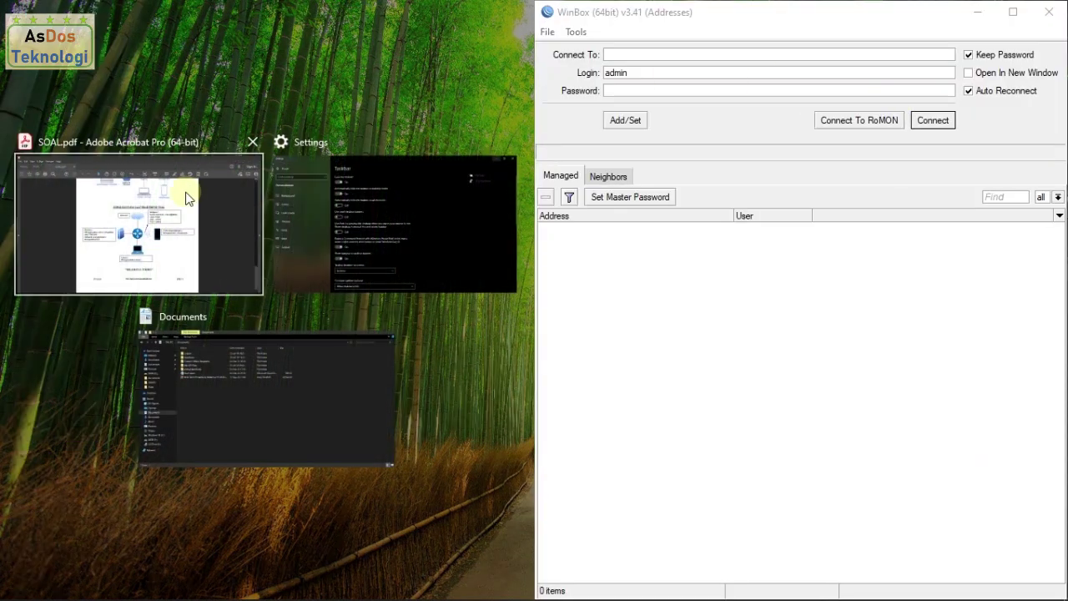
{"action": "left_click", "coordinate": [164, 211]}
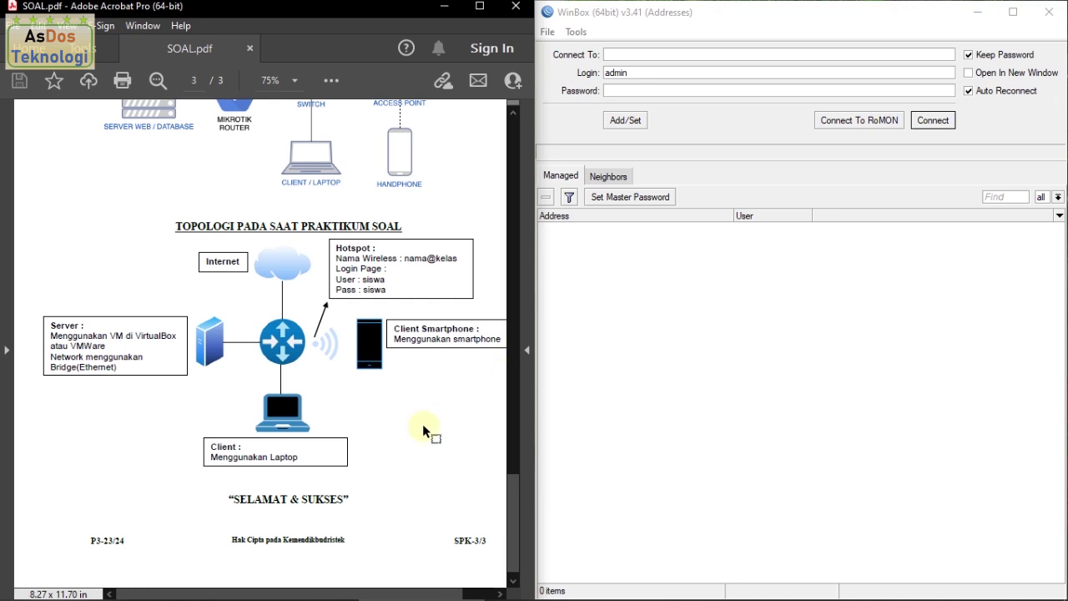
Step: Adjust the window layout and list the routers WinBox discovered on the network
{"action": "mouse_move", "coordinate": [334, 595]}
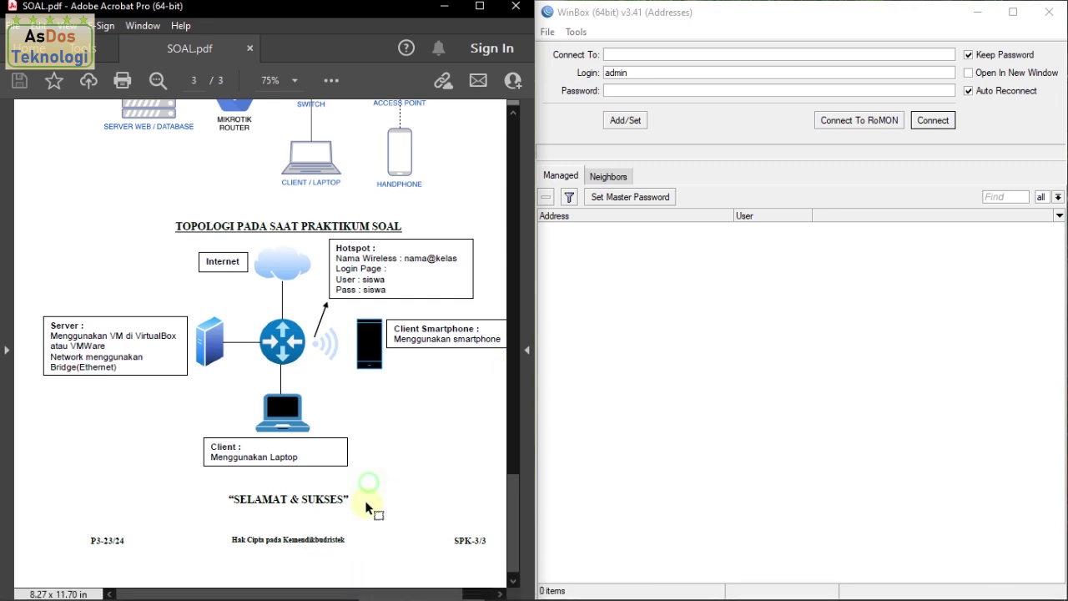
{"action": "left_click_drag", "start_coordinate": [343, 594], "coordinate": [363, 594]}
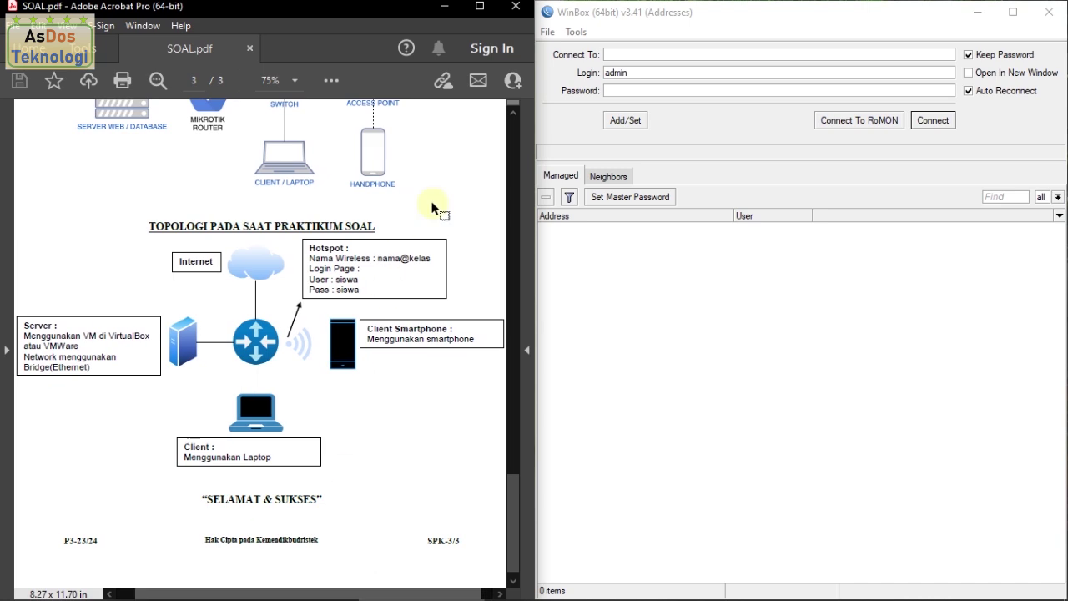
{"action": "left_click", "coordinate": [747, 154]}
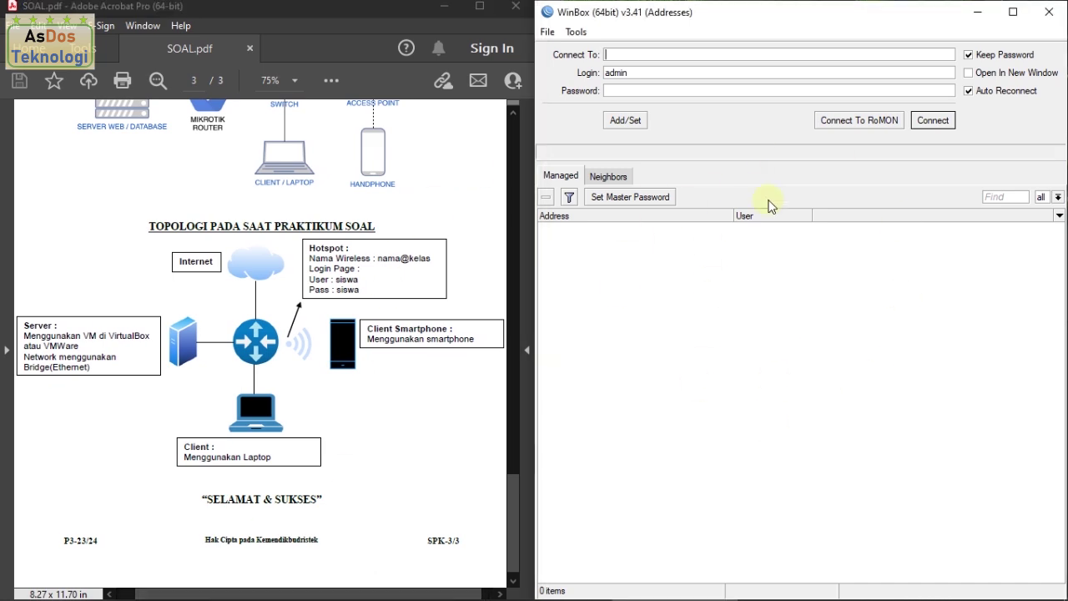
{"action": "left_click", "coordinate": [610, 177]}
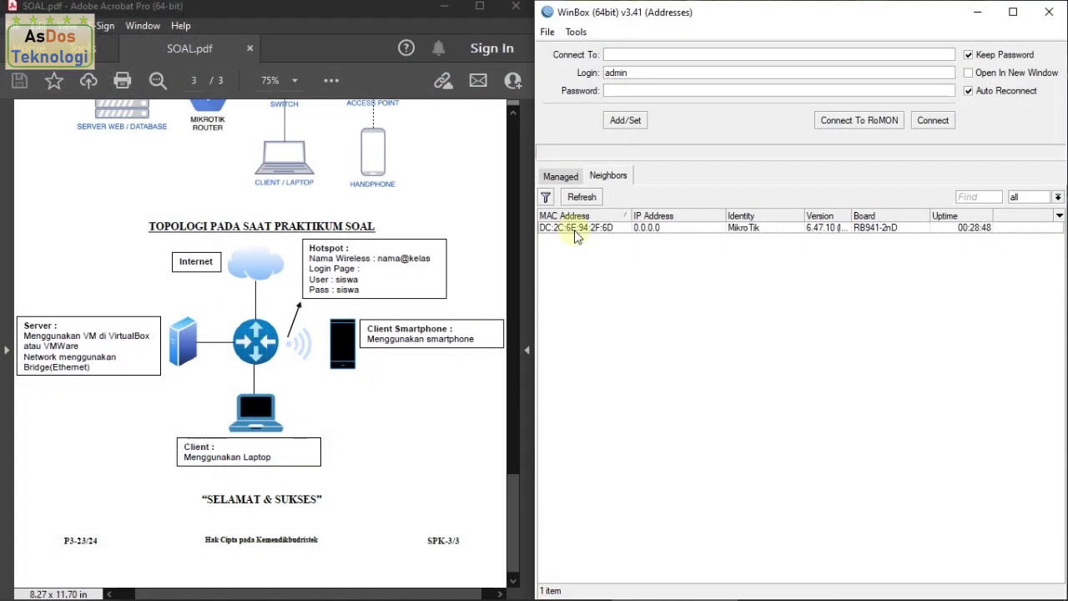
Step: Pick the MikroTik RB941-2nD so DC:2C:6E:94:2F:6D fills the Connect To field
{"action": "left_click", "coordinate": [576, 232]}
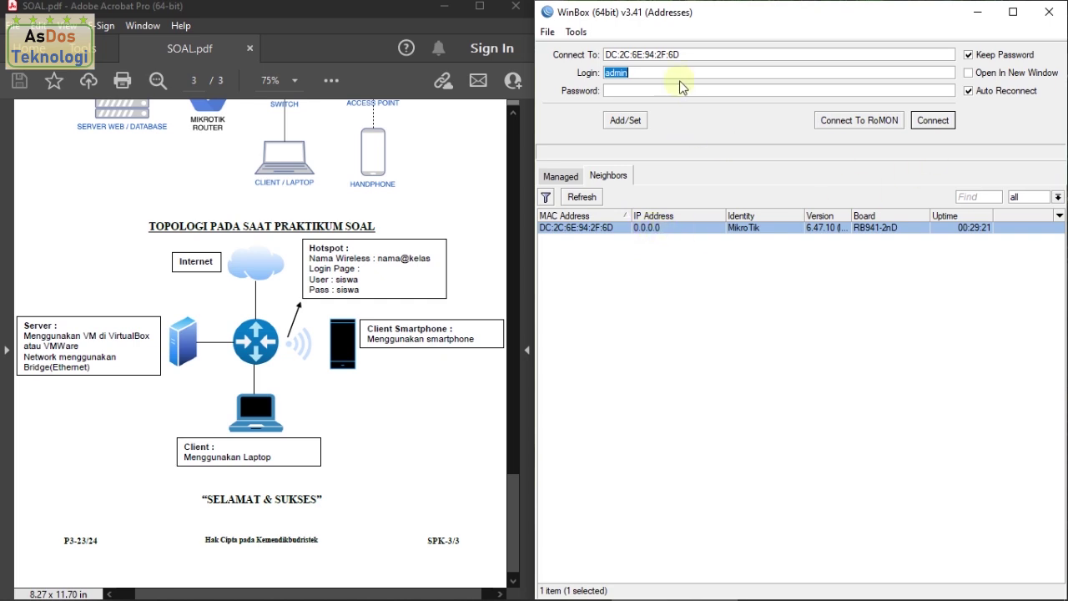
Step: Connect to the router as admin with an empty password
{"action": "left_click", "coordinate": [934, 121]}
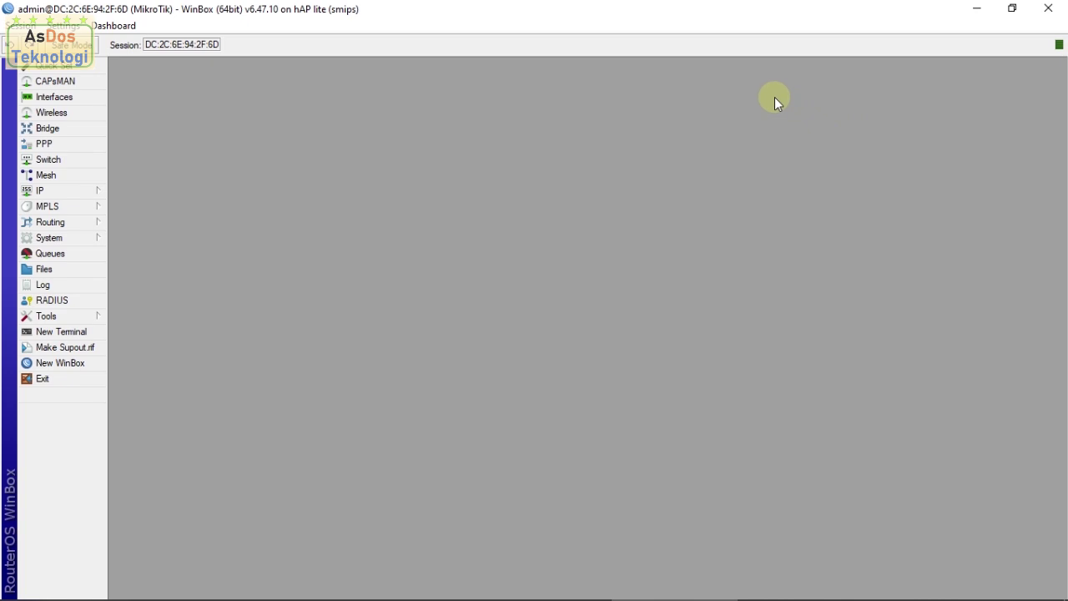
Step: Place the router session beside the task PDF and open IP > DHCP Client
{"action": "left_click_drag", "start_coordinate": [539, 12], "coordinate": [1067, 211]}
{"action": "left_click", "coordinate": [338, 263]}
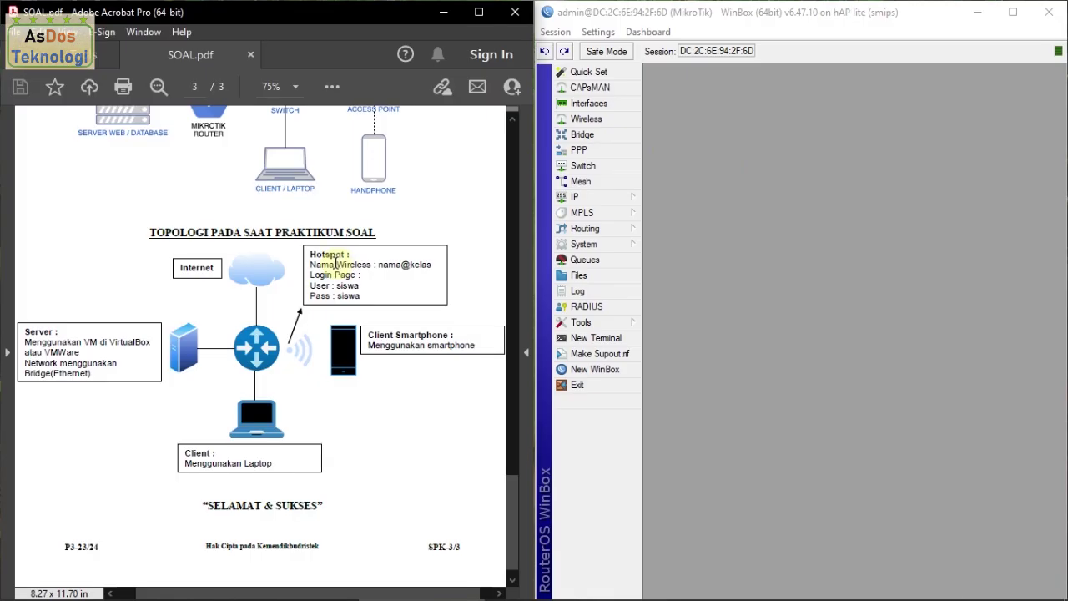
{"action": "scroll", "coordinate": [326, 261], "scroll_direction": "up", "scroll_amount": 2}
{"action": "scroll", "coordinate": [326, 261], "scroll_direction": "up", "scroll_amount": 8}
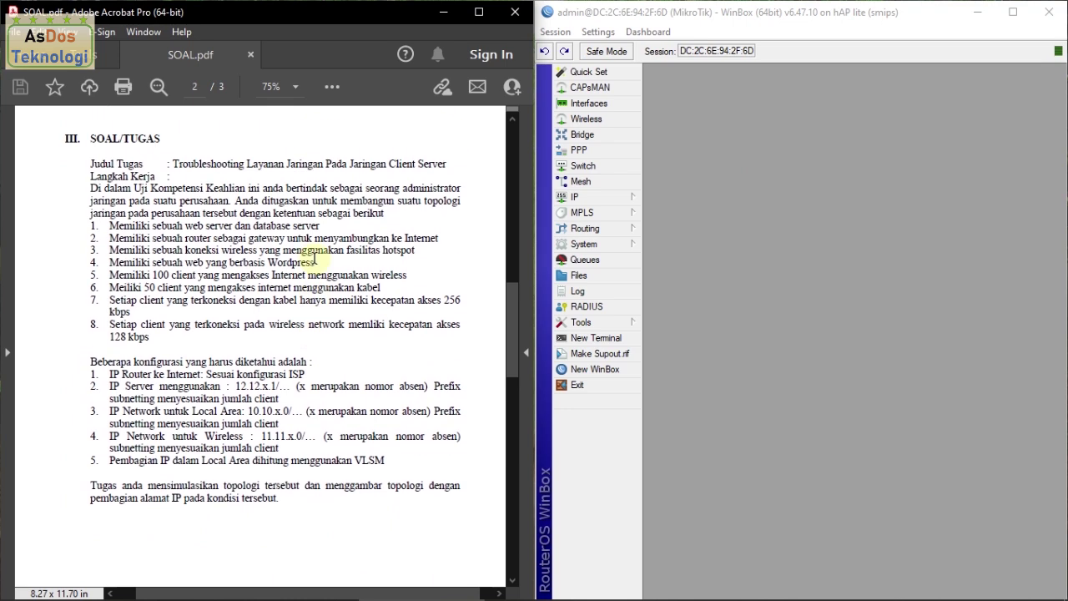
{"action": "left_click", "coordinate": [602, 199]}
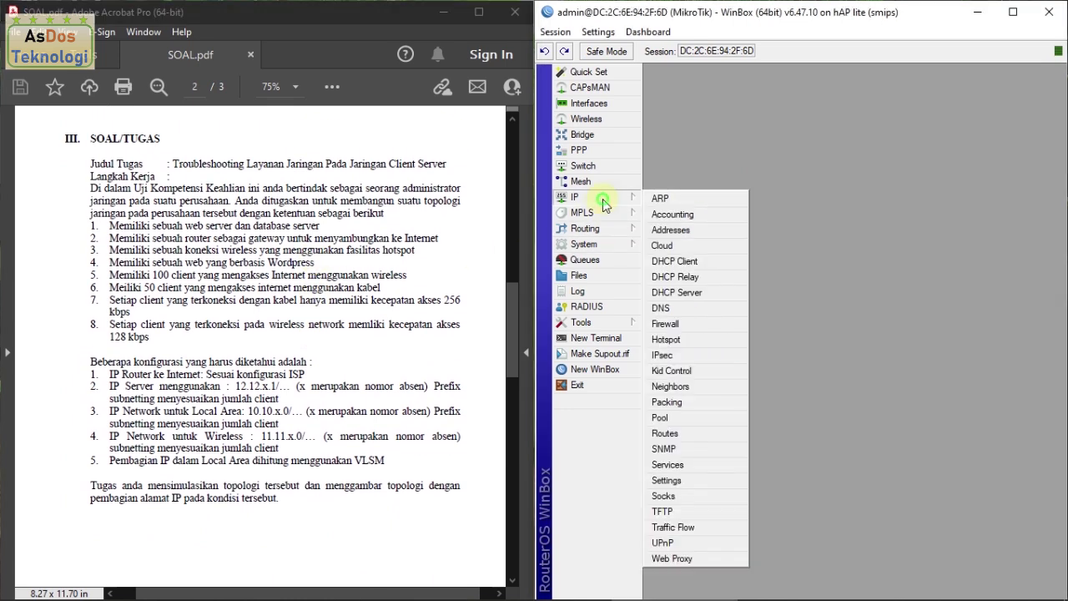
{"action": "left_click", "coordinate": [692, 261]}
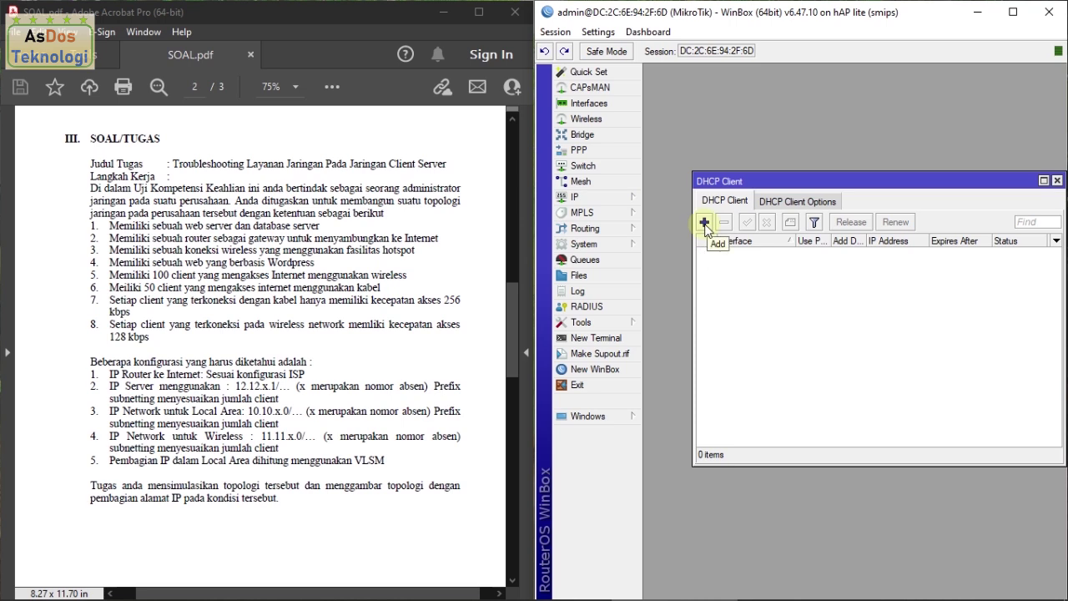
Step: Add a DHCP client on interface ether1, then apply and confirm it
{"action": "left_click_drag", "start_coordinate": [742, 180], "coordinate": [697, 180]}
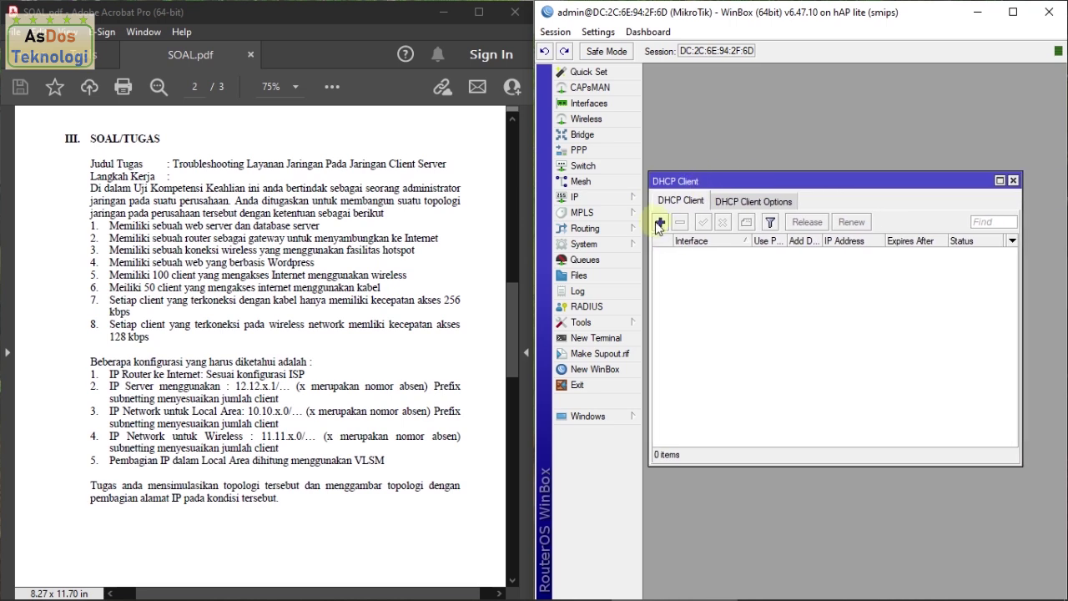
{"action": "left_click", "coordinate": [660, 222]}
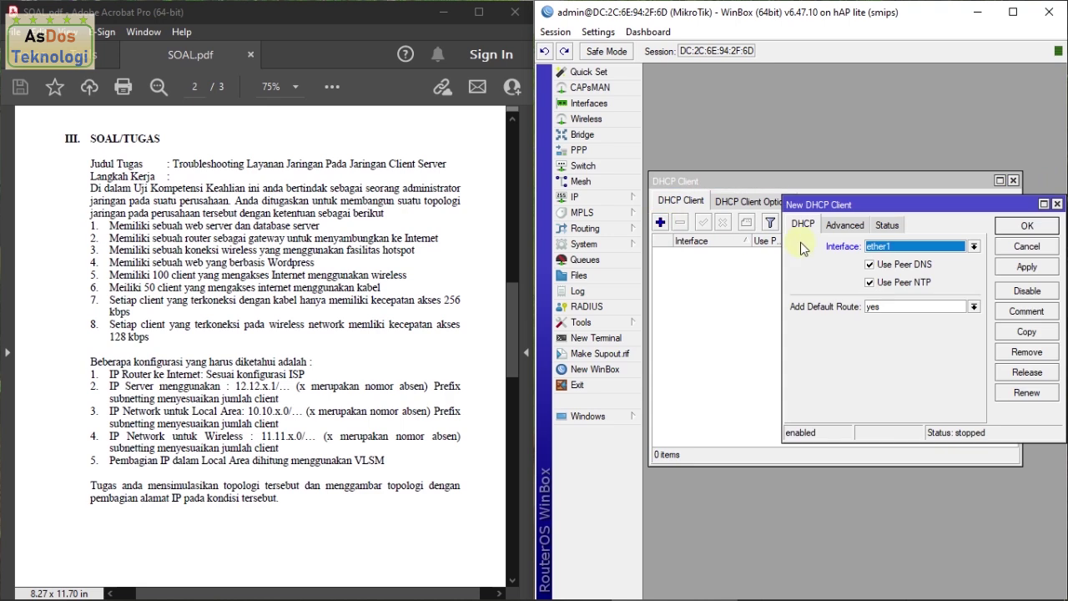
{"action": "left_click", "coordinate": [898, 246]}
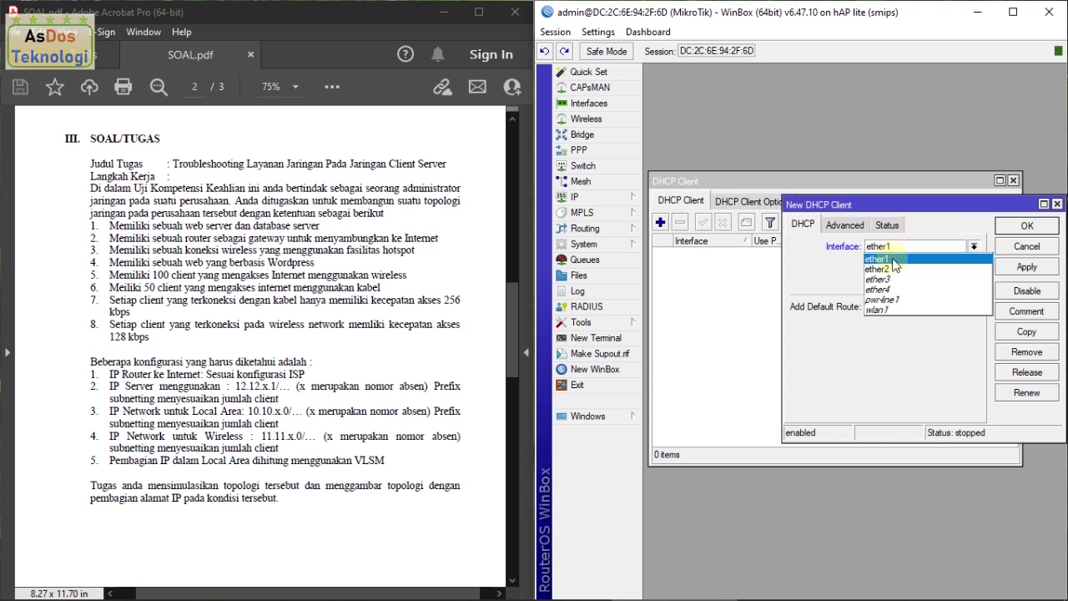
{"action": "left_click", "coordinate": [893, 259]}
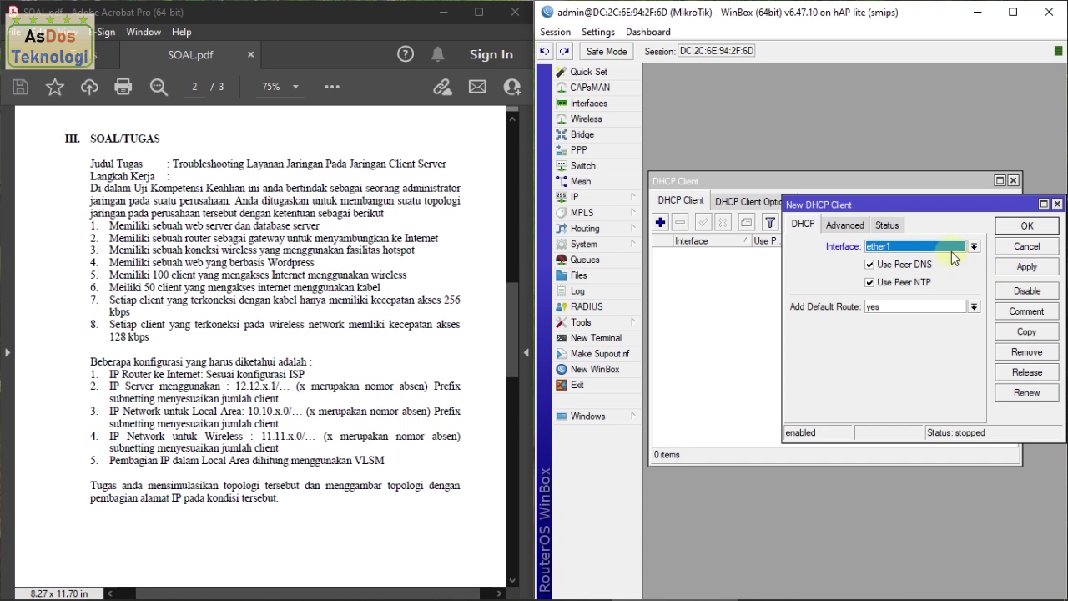
{"action": "left_click", "coordinate": [1025, 267]}
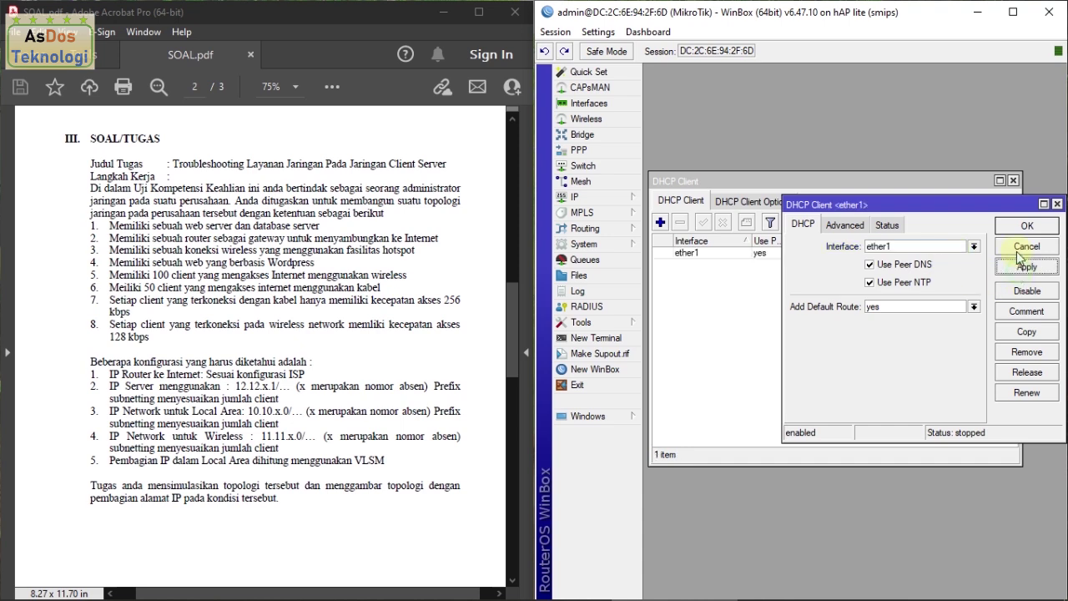
{"action": "left_click", "coordinate": [1023, 226]}
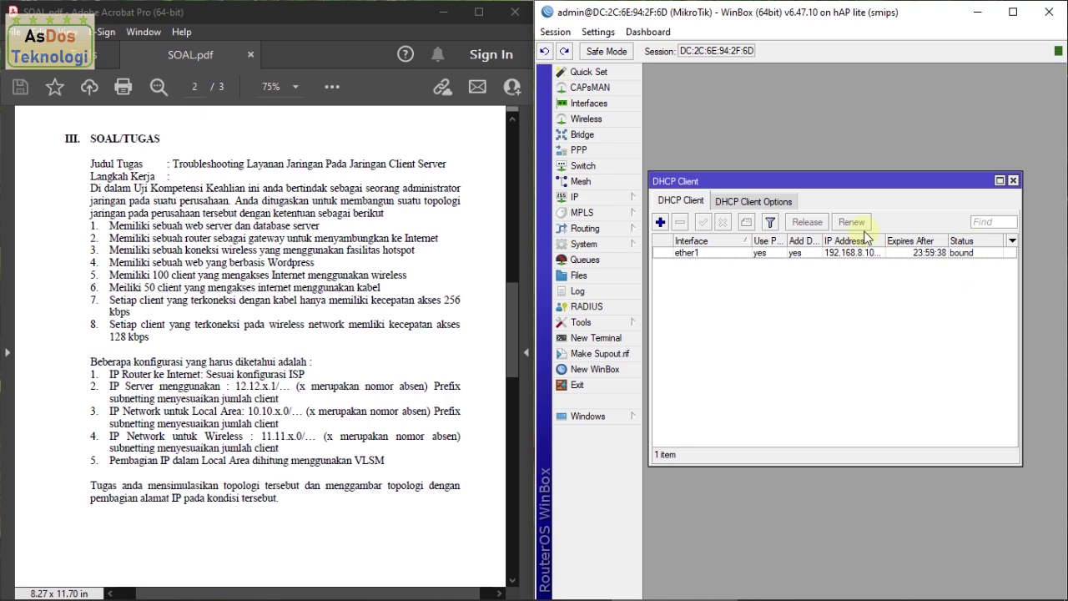
{"action": "left_click", "coordinate": [606, 199]}
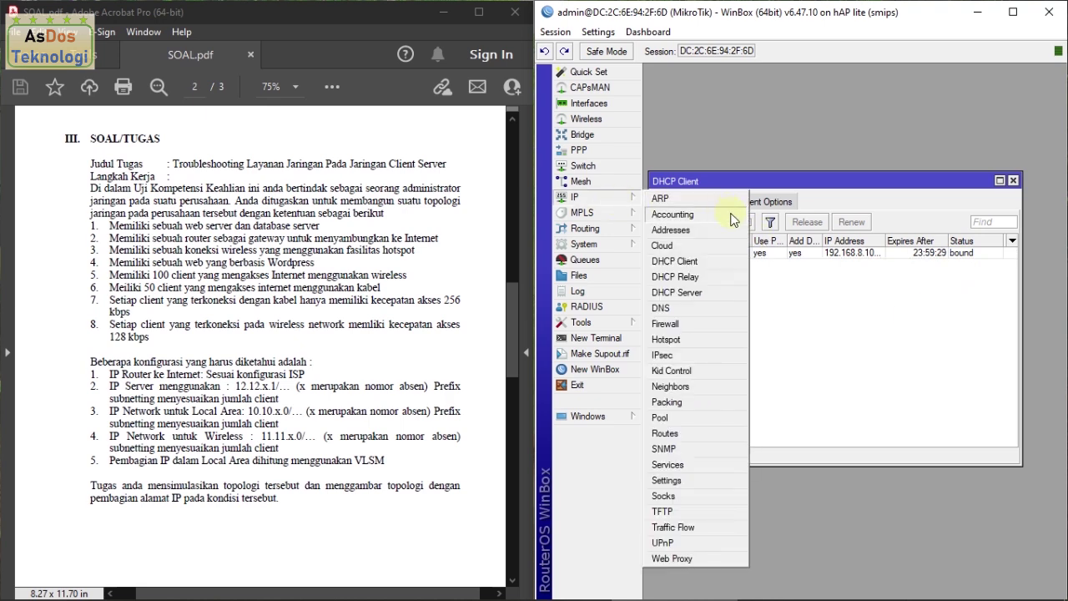
Step: Open the IP address list with 192.168.8.101 on ether1, place it below DHCP Client, and start a new address
{"action": "left_click", "coordinate": [686, 229]}
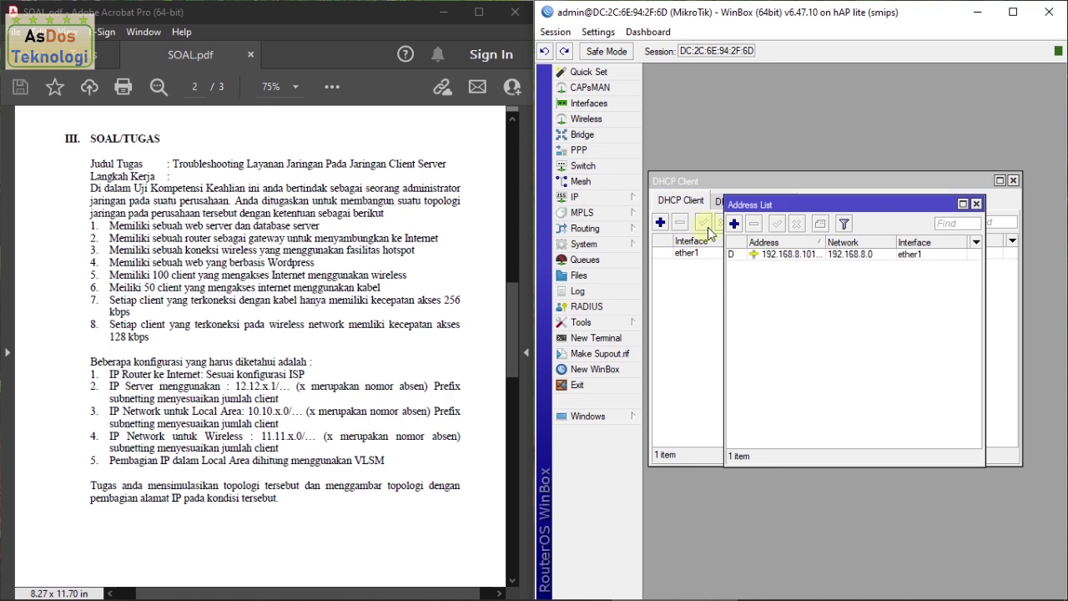
{"action": "left_click_drag", "start_coordinate": [781, 211], "coordinate": [712, 289]}
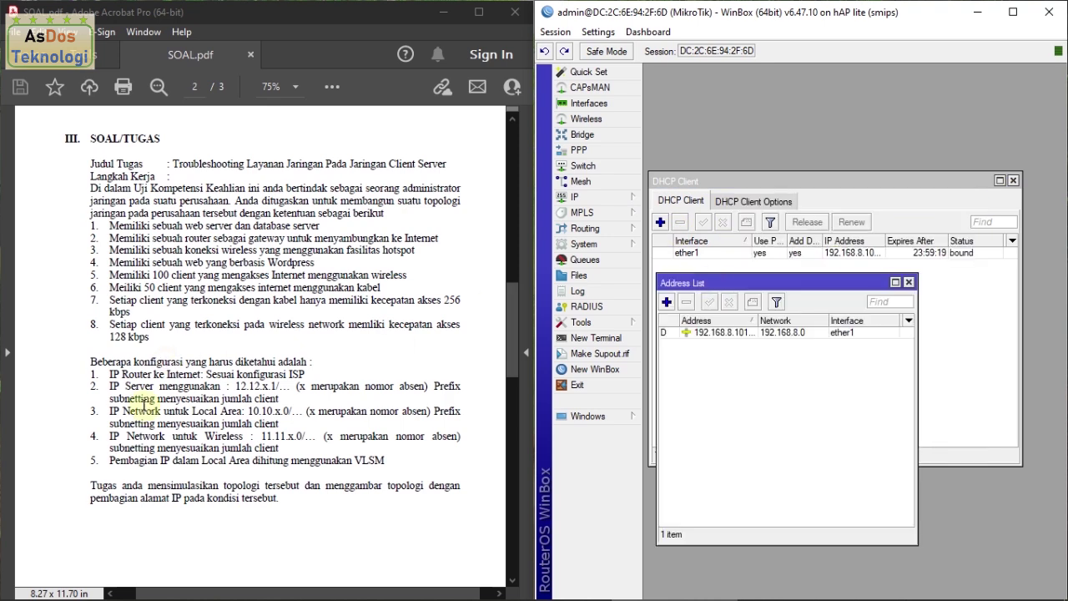
{"action": "left_click_drag", "start_coordinate": [111, 387], "coordinate": [288, 425]}
{"action": "left_click", "coordinate": [299, 397]}
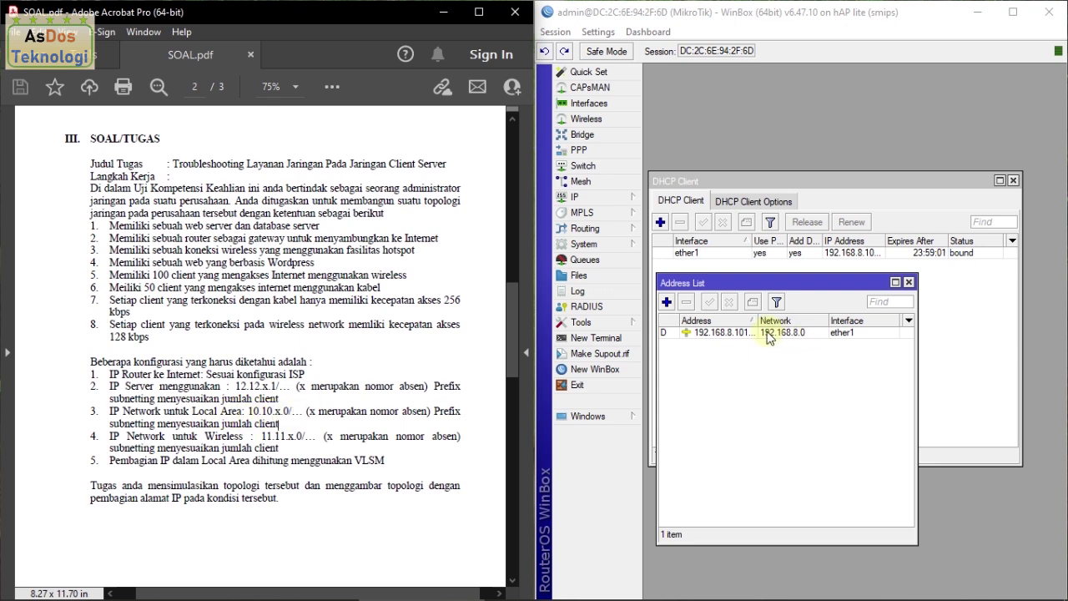
{"action": "left_click", "coordinate": [667, 302]}
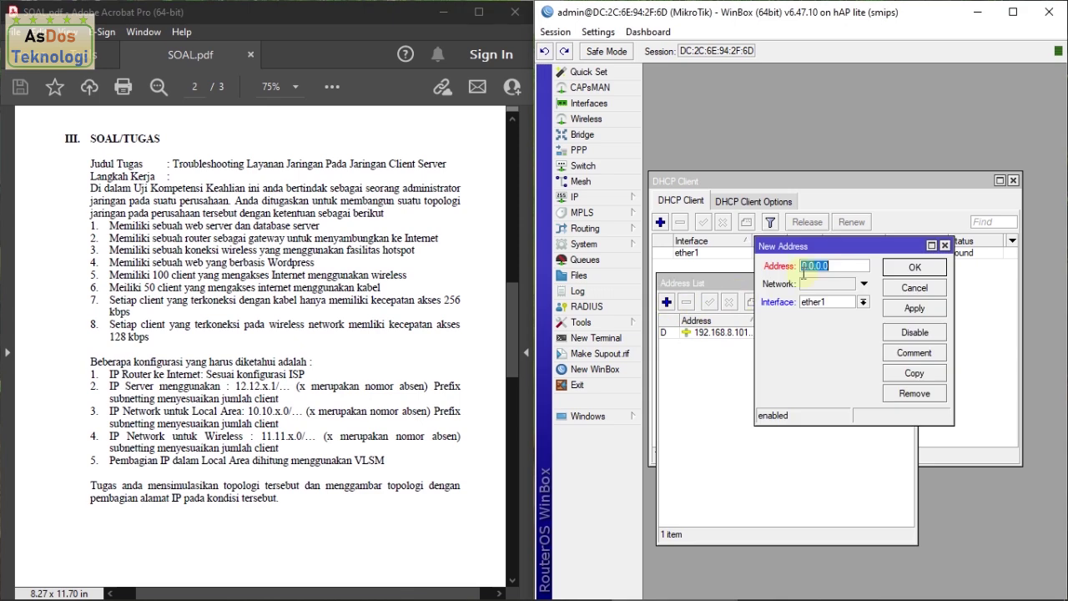
Step: Add address 10.10.1.1/26 on interface ether2 for the wired LAN
{"action": "left_click_drag", "start_coordinate": [818, 246], "coordinate": [723, 356]}
{"action": "type", "text": "10"}
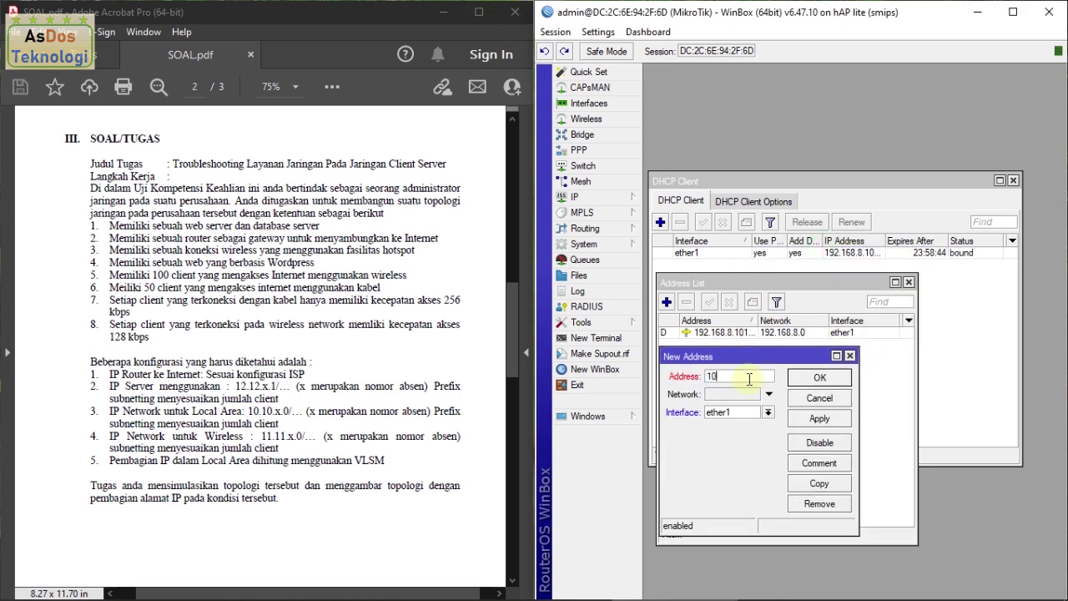
{"action": "type", "text": ".10.1.1/"}
{"action": "left_click_drag", "start_coordinate": [145, 288], "coordinate": [182, 288]}
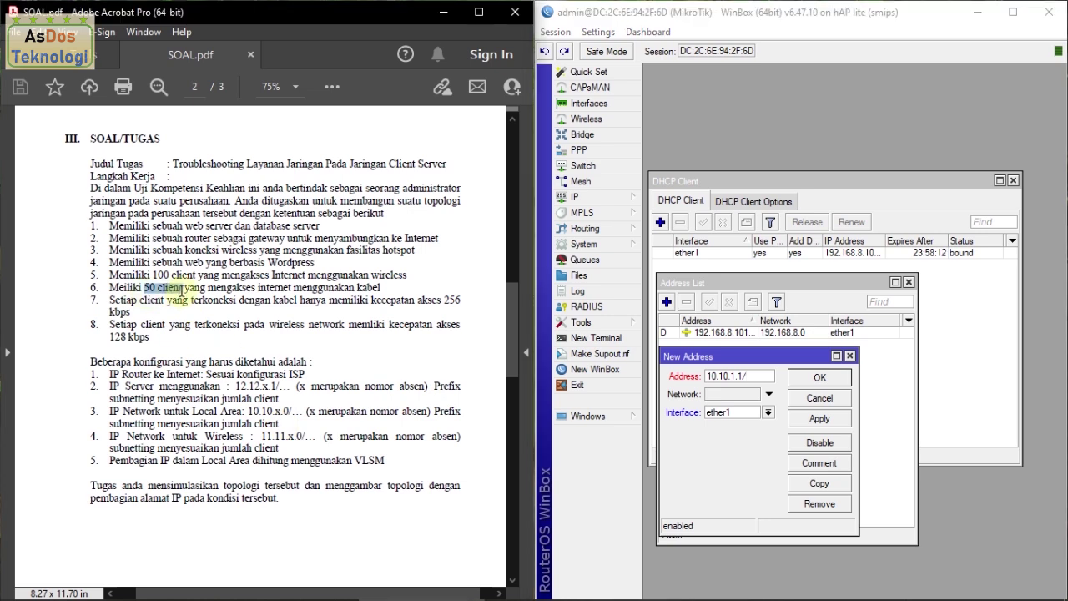
{"action": "left_click", "coordinate": [753, 376]}
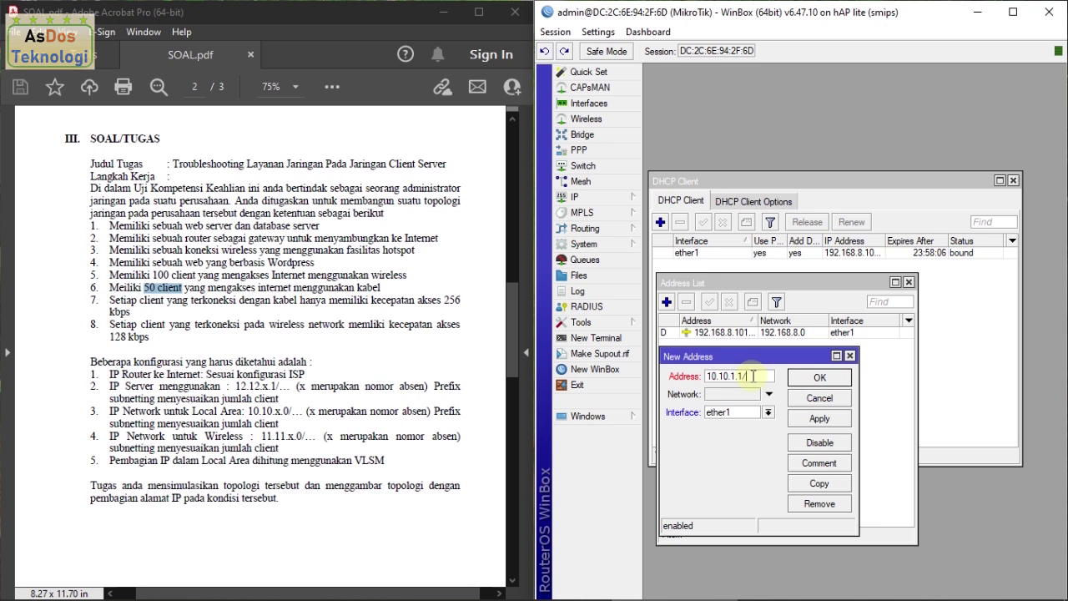
{"action": "type", "text": "26"}
{"action": "left_click", "coordinate": [724, 412]}
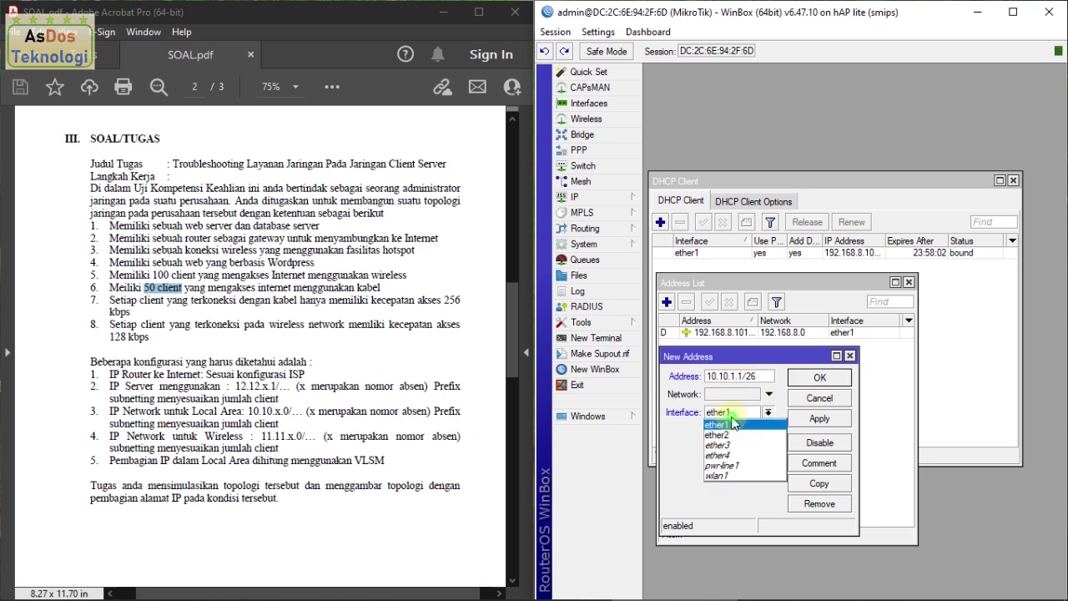
{"action": "left_click", "coordinate": [745, 435]}
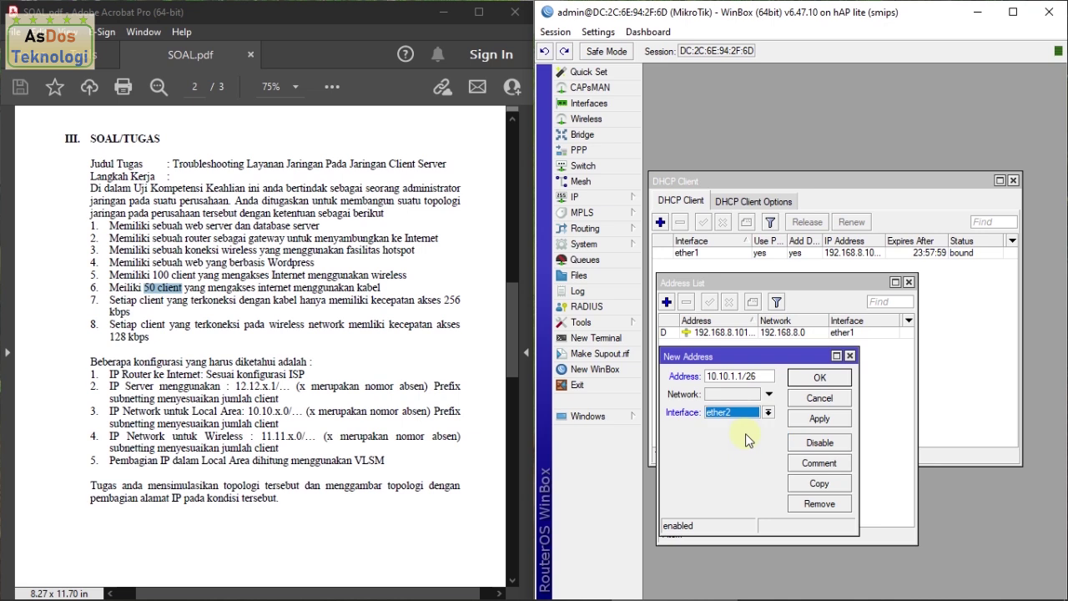
{"action": "left_click", "coordinate": [821, 419]}
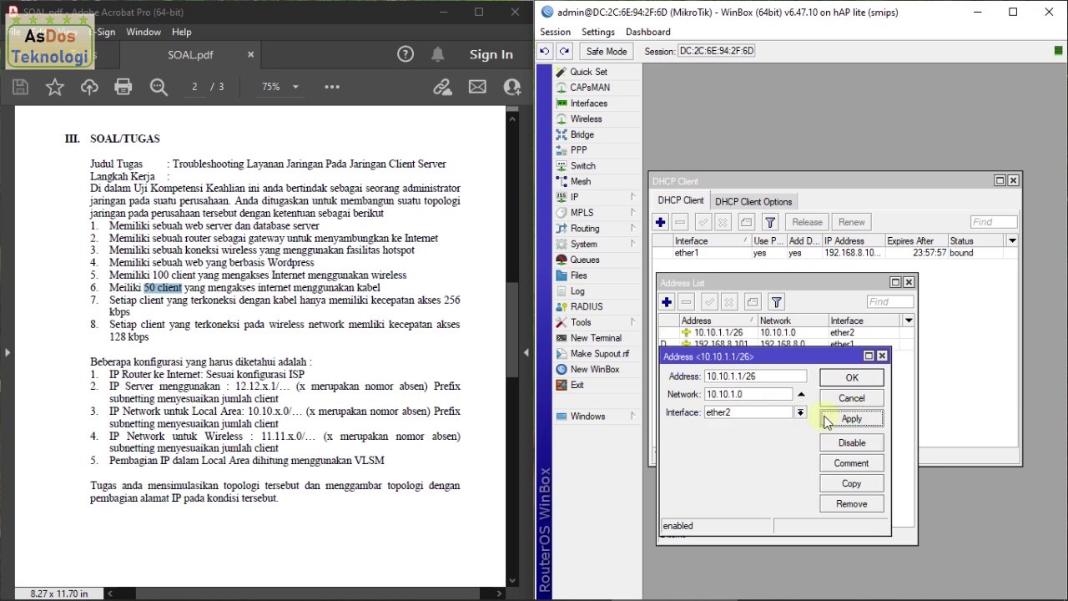
{"action": "left_click", "coordinate": [851, 378]}
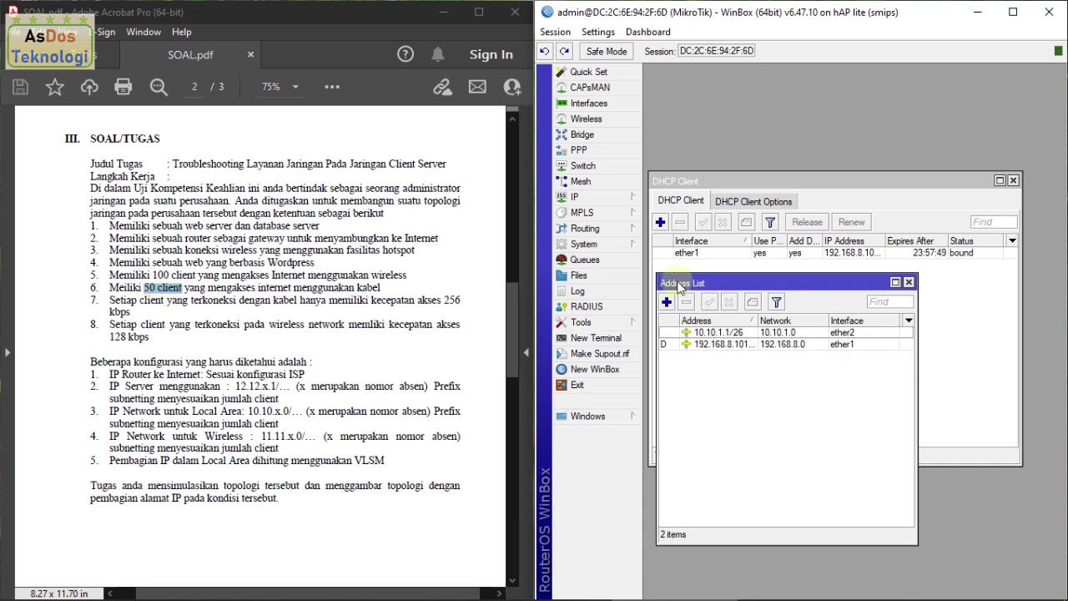
{"action": "left_click", "coordinate": [667, 303]}
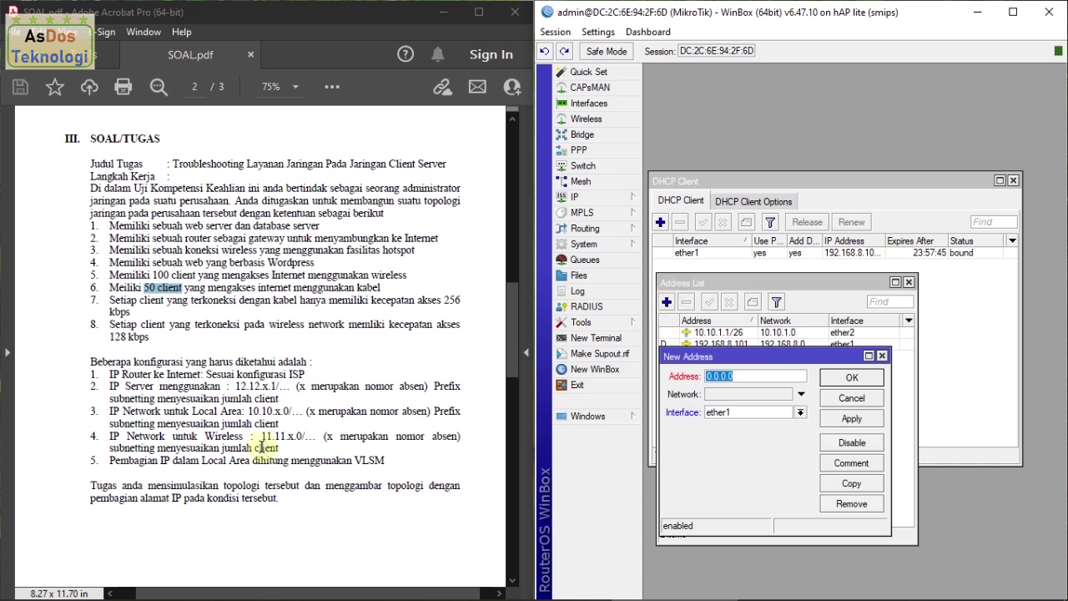
Step: Add address 11.11.1.1/25 on interface wlan1 for the wireless network
{"action": "type", "text": "11.11.1.1/"}
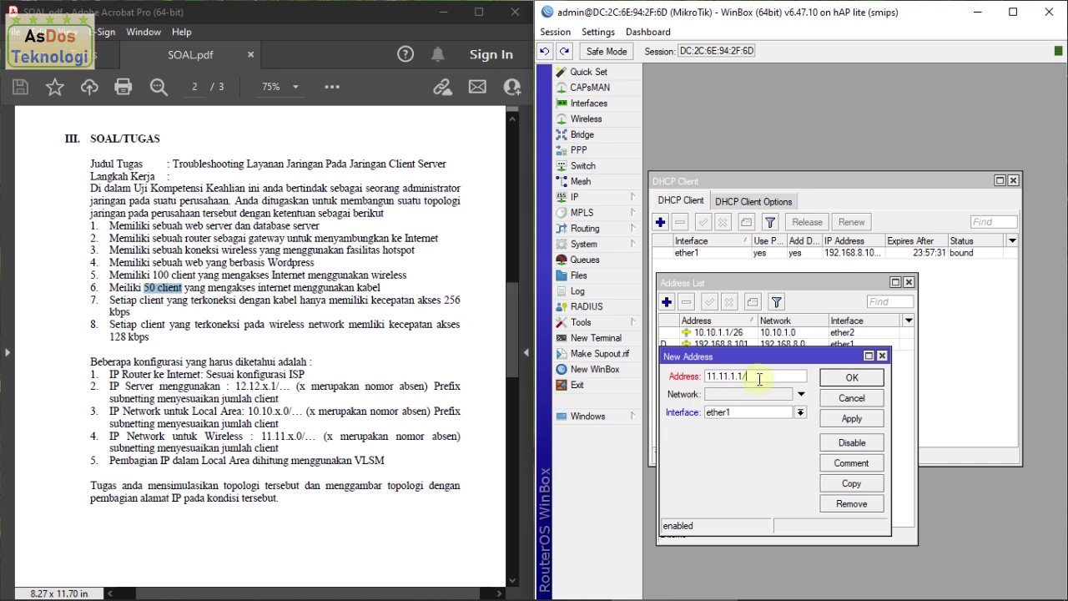
{"action": "type", "text": "25"}
{"action": "left_click", "coordinate": [758, 412]}
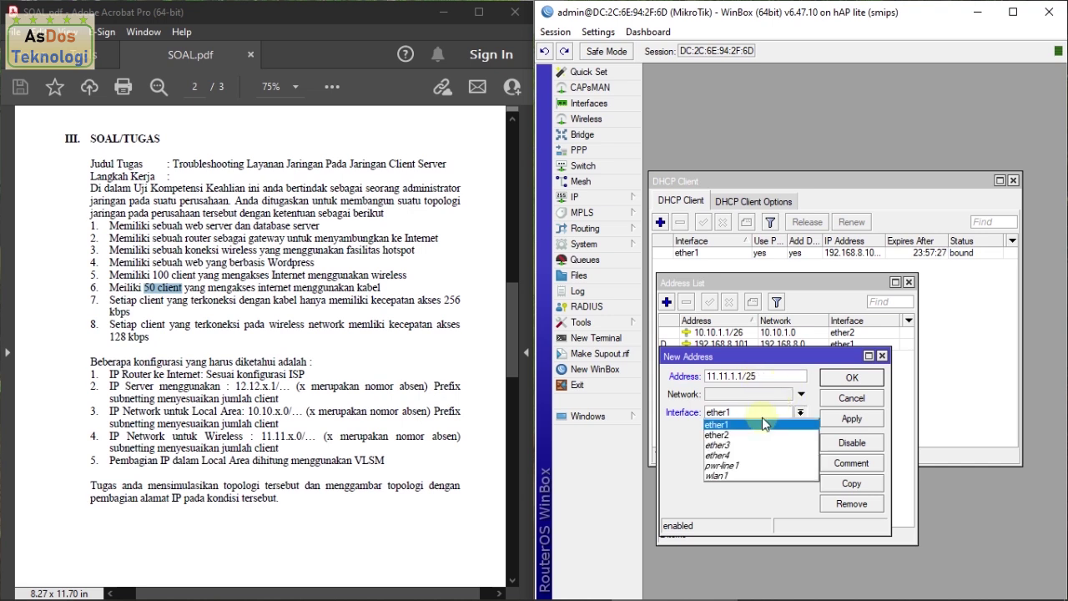
{"action": "left_click", "coordinate": [759, 472]}
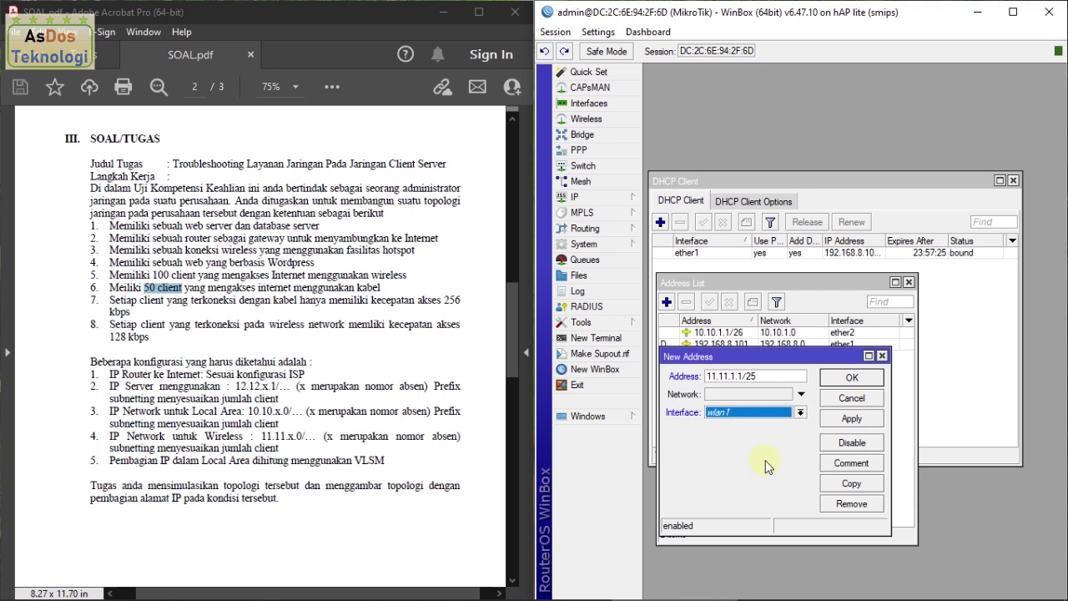
{"action": "left_click", "coordinate": [847, 421]}
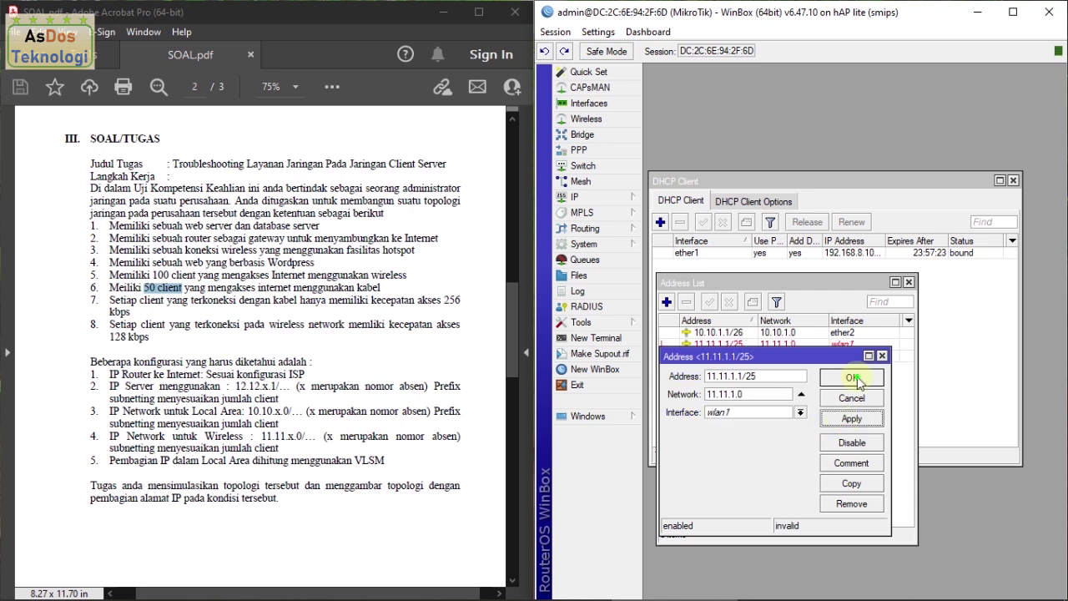
{"action": "left_click", "coordinate": [851, 377]}
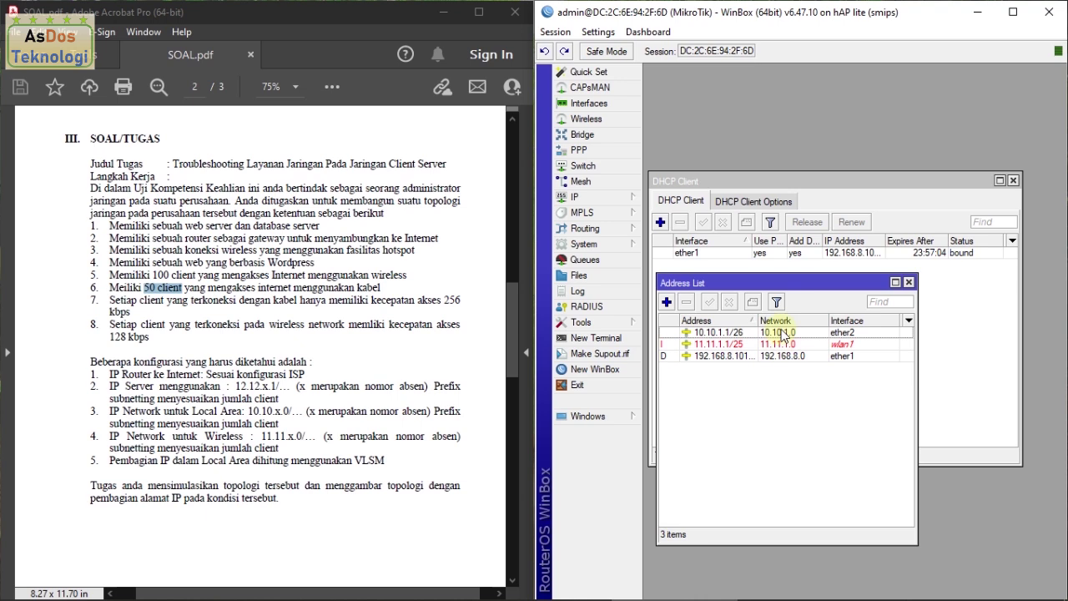
{"action": "left_click", "coordinate": [584, 197]}
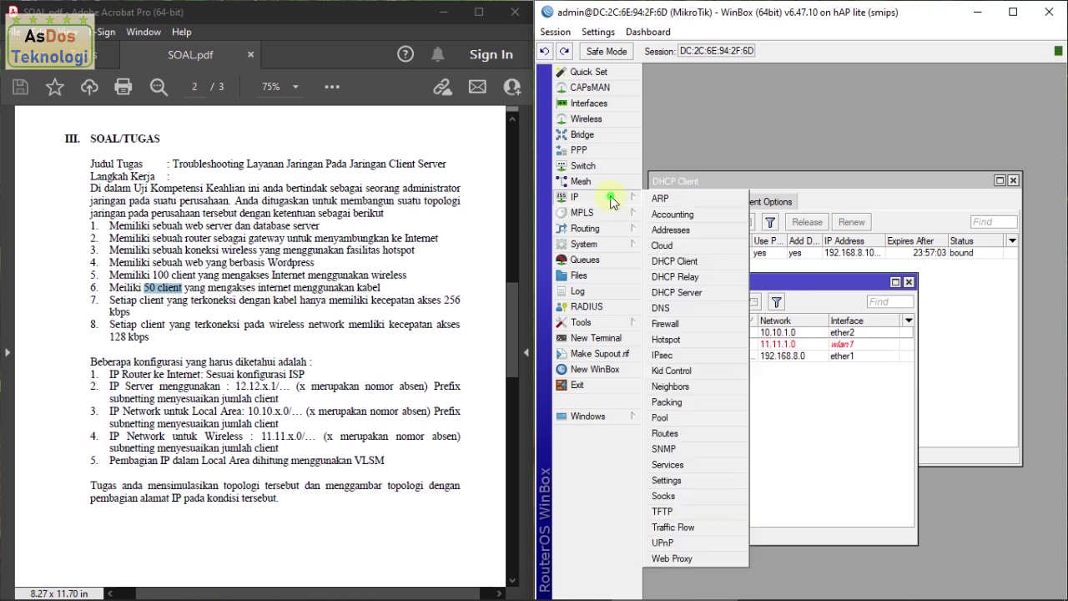
Step: Set the DNS server to 8.8.8.8 with Allow Remote Requests enabled and save
{"action": "left_click", "coordinate": [667, 309]}
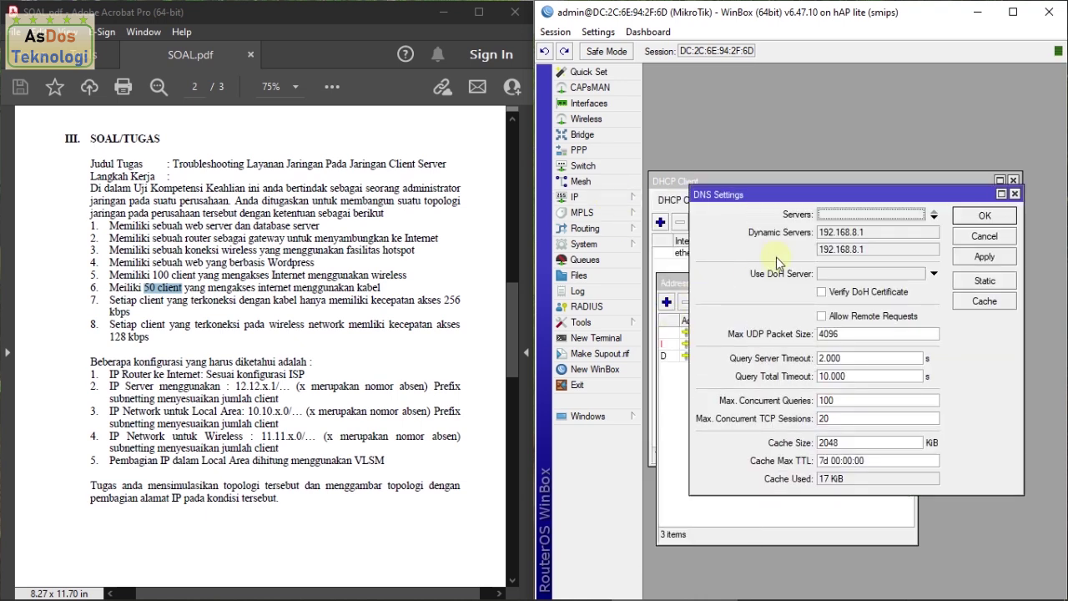
{"action": "left_click", "coordinate": [841, 214]}
{"action": "type", "text": "0.8"}
{"action": "type", "text": ".8.8.8"}
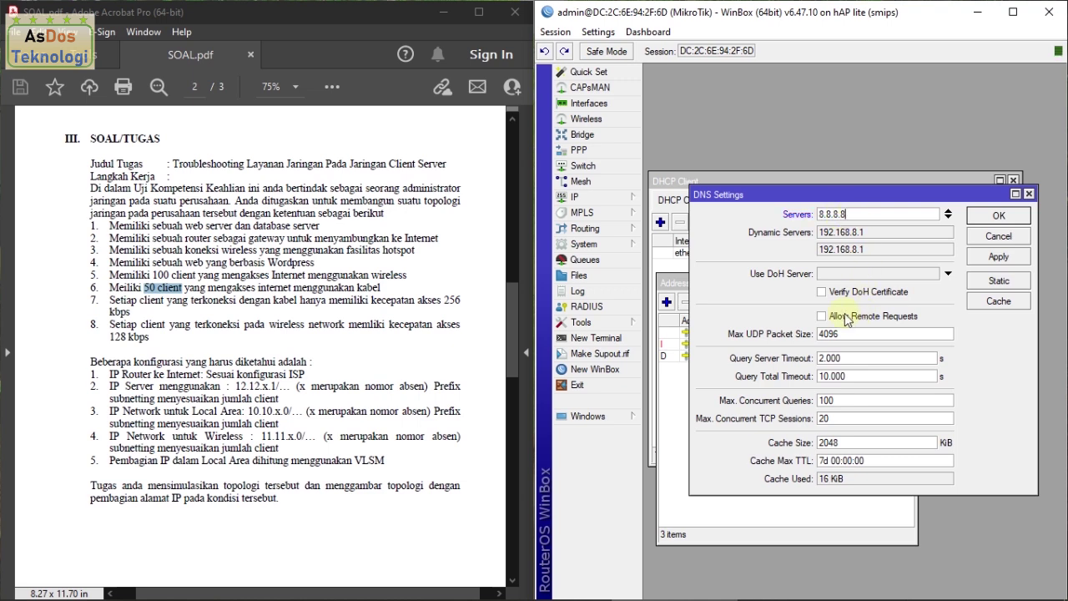
{"action": "left_click", "coordinate": [824, 317]}
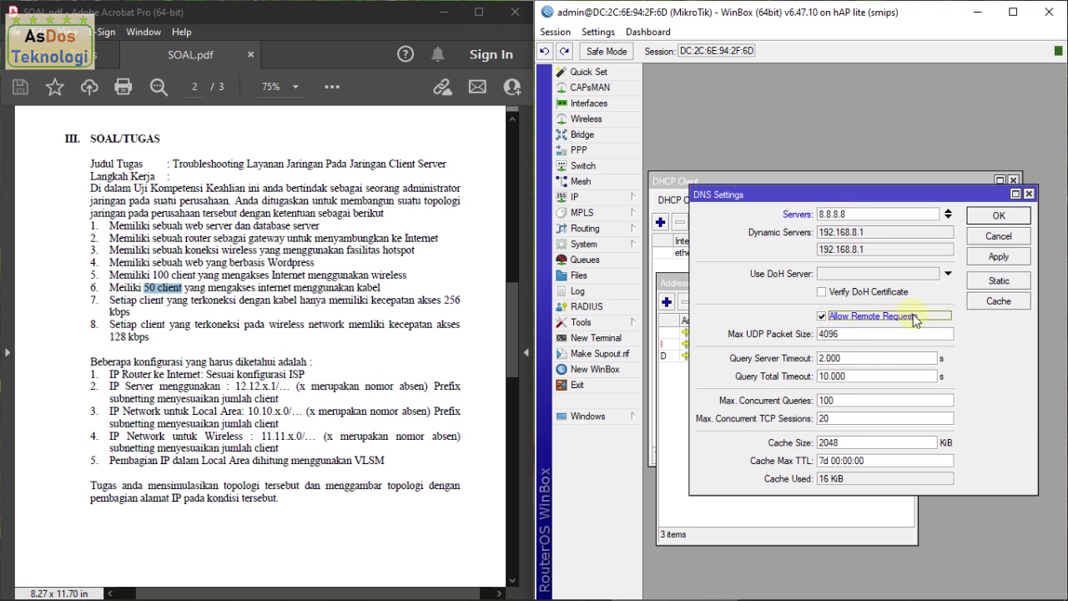
{"action": "left_click", "coordinate": [997, 261]}
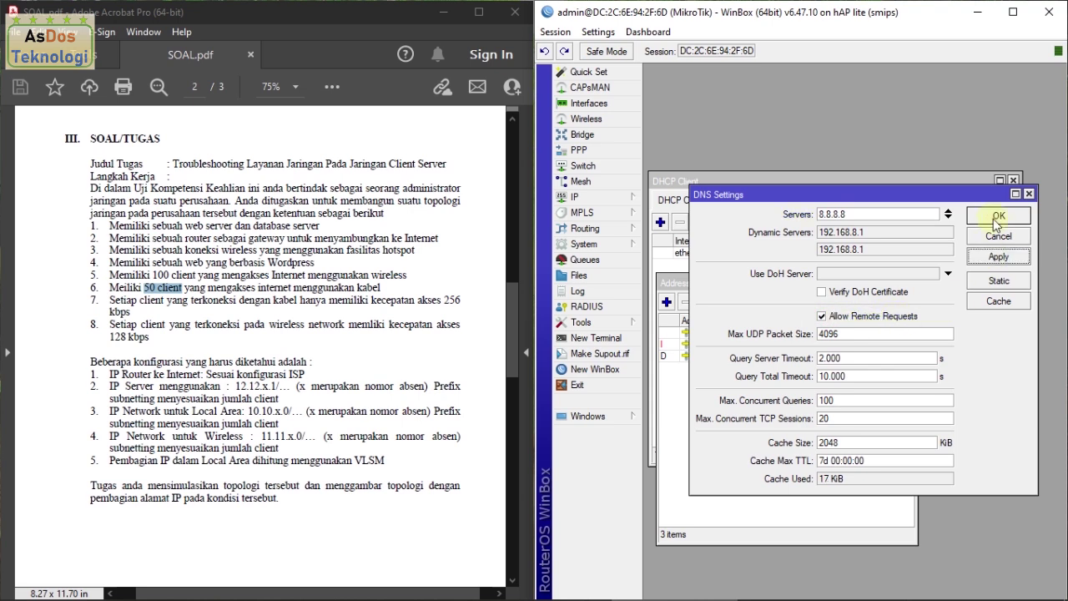
{"action": "left_click", "coordinate": [995, 218]}
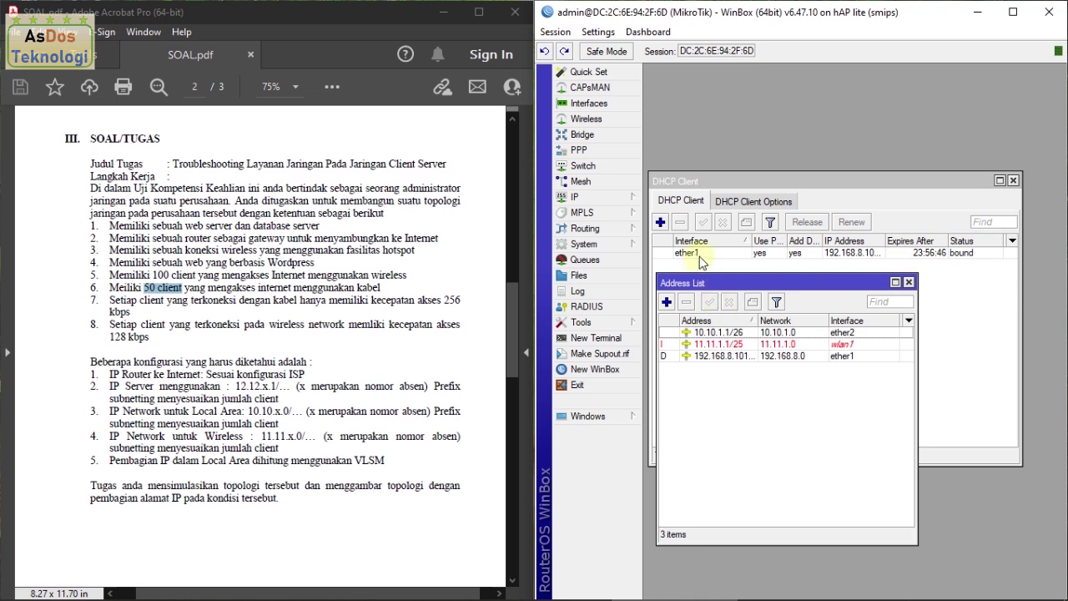
Step: Open the Firewall's NAT rules and start a new rule
{"action": "left_click", "coordinate": [614, 201]}
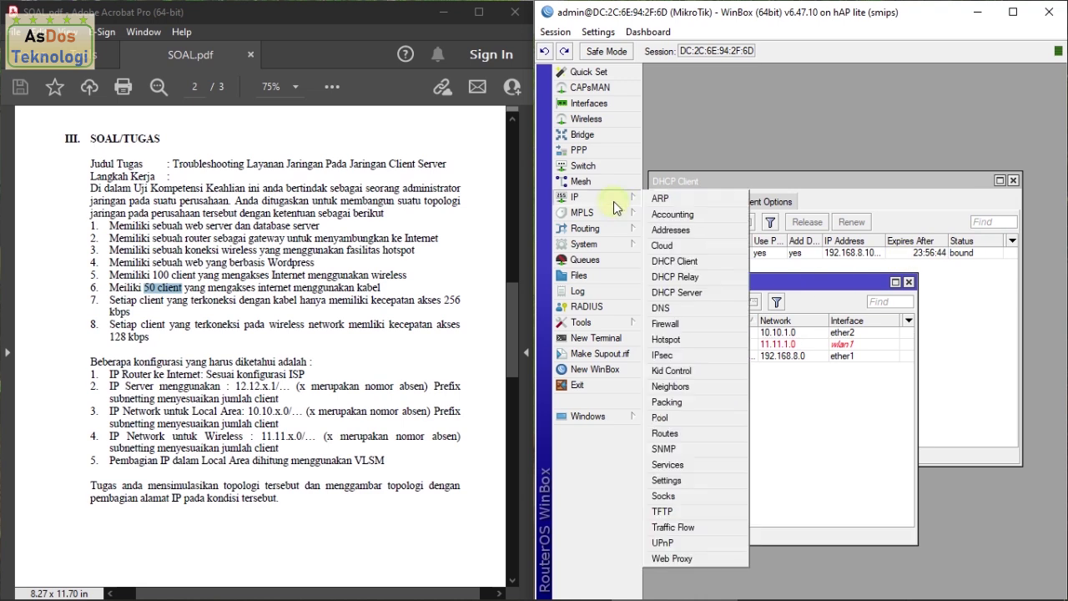
{"action": "left_click", "coordinate": [666, 324]}
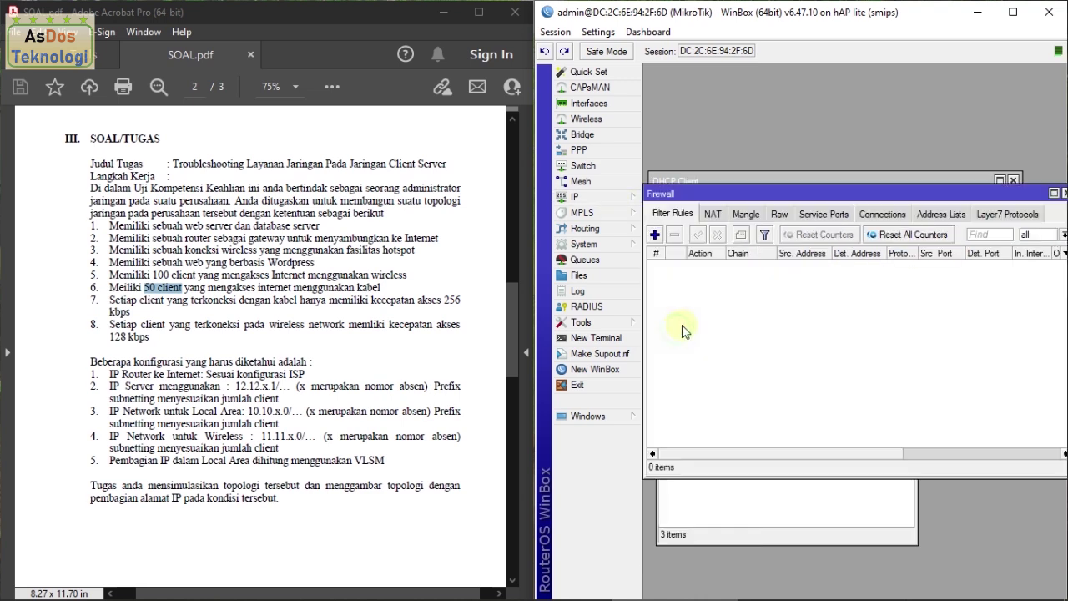
{"action": "left_click", "coordinate": [713, 219]}
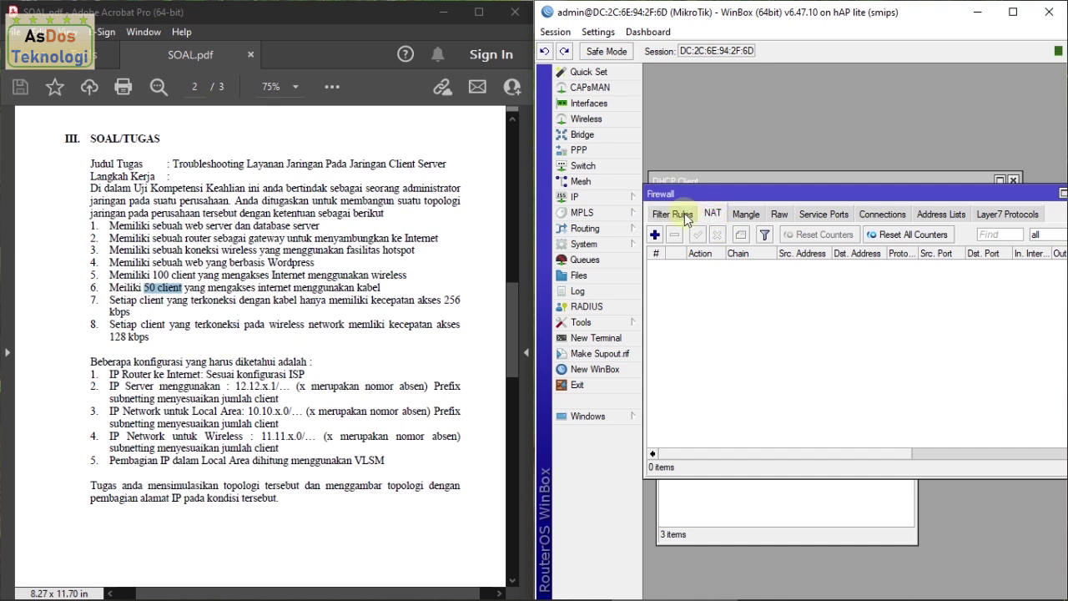
{"action": "left_click", "coordinate": [685, 218]}
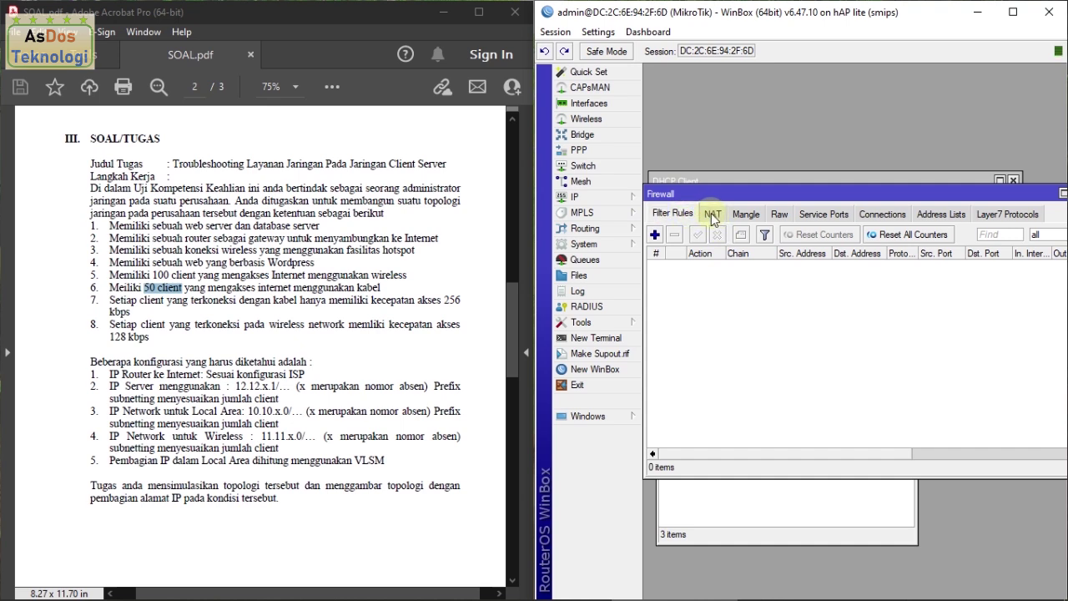
{"action": "left_click", "coordinate": [712, 216]}
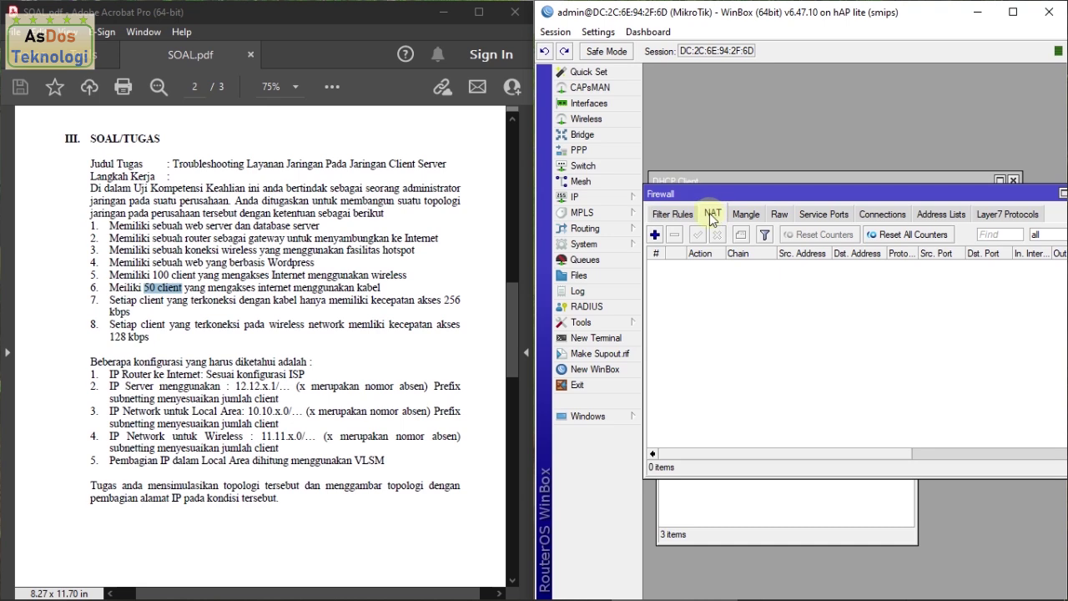
{"action": "left_click", "coordinate": [656, 234]}
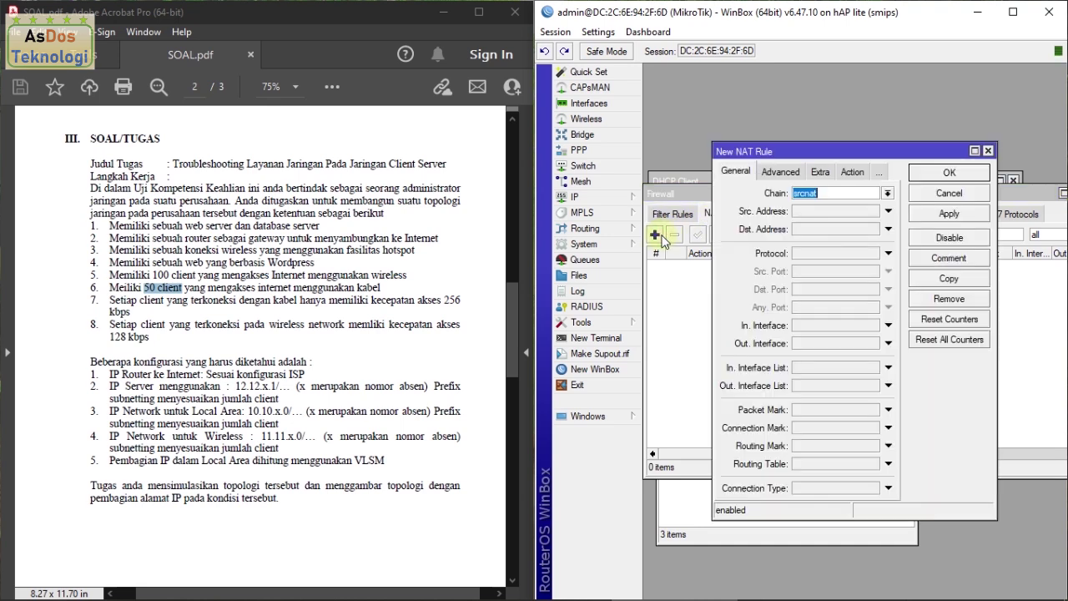
Step: Make the rule srcnat with Out. Interface ether1 and action masquerade, then save it
{"action": "left_click", "coordinate": [736, 173]}
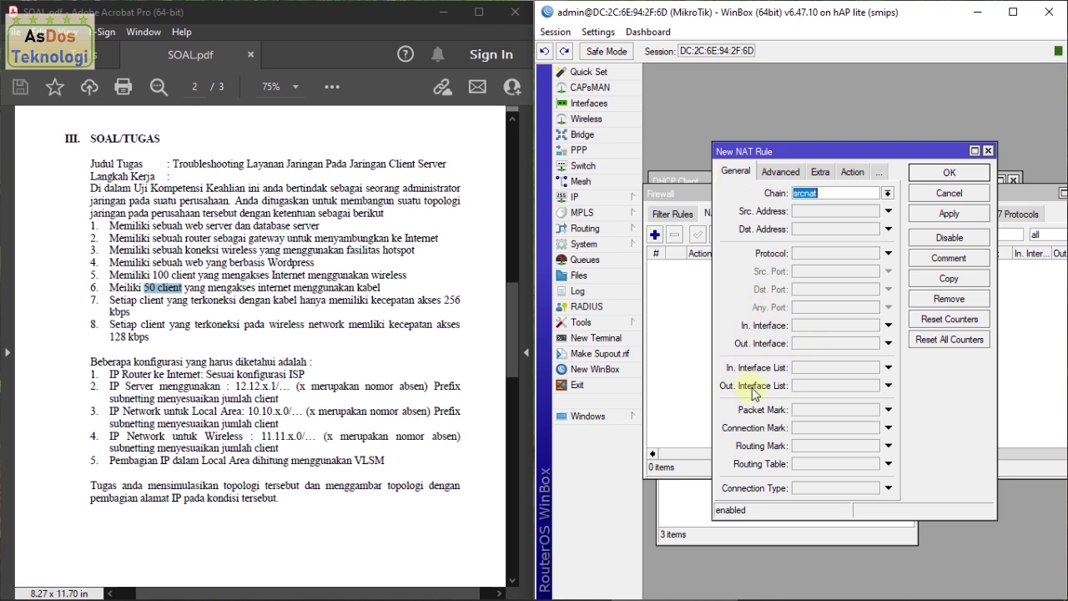
{"action": "left_click", "coordinate": [825, 347]}
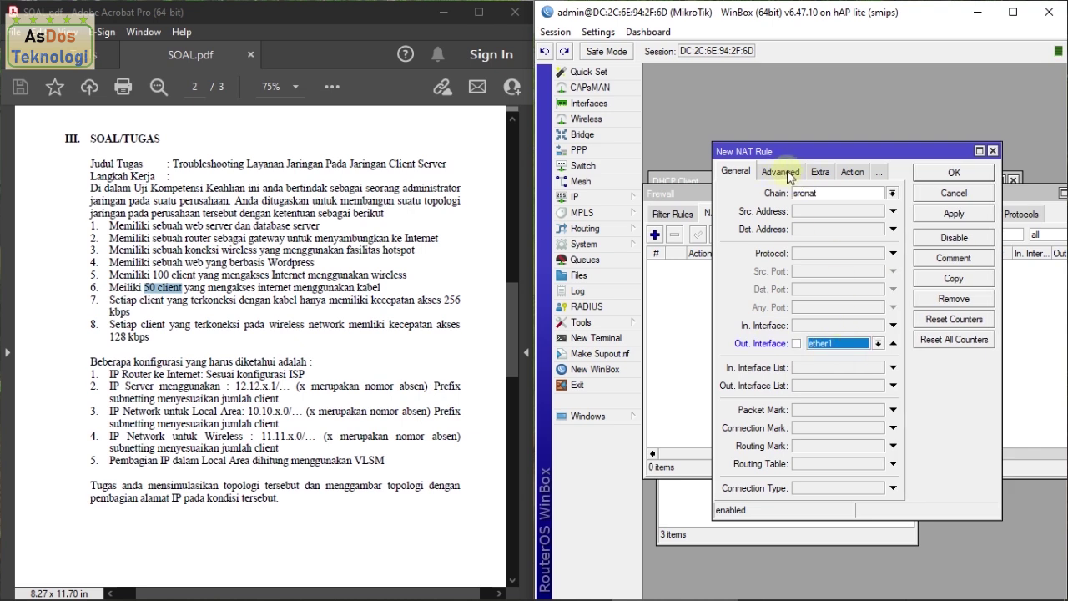
{"action": "left_click", "coordinate": [852, 173]}
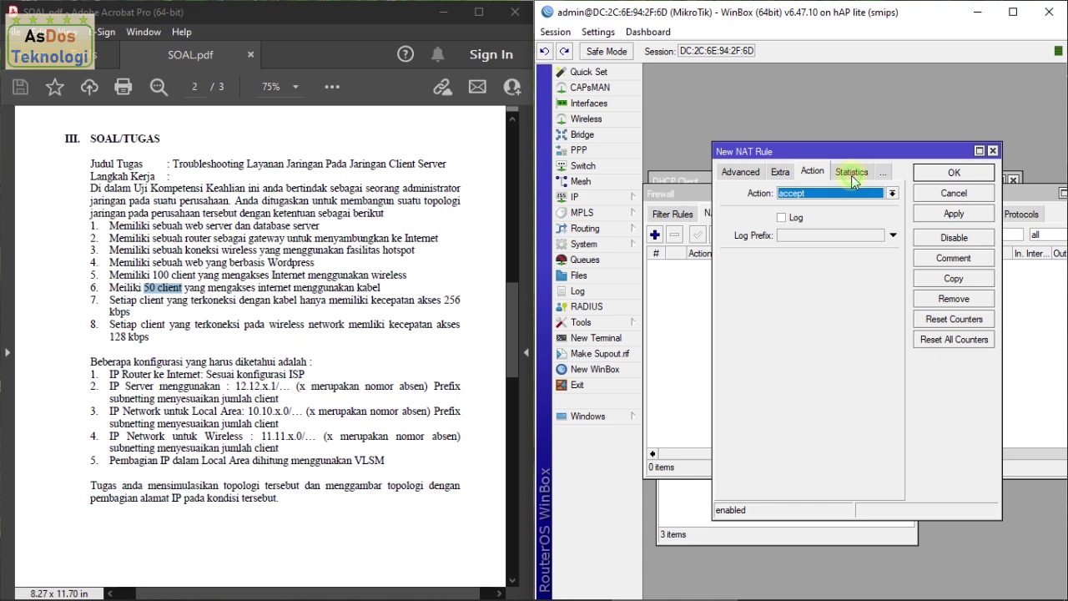
{"action": "left_click", "coordinate": [805, 193]}
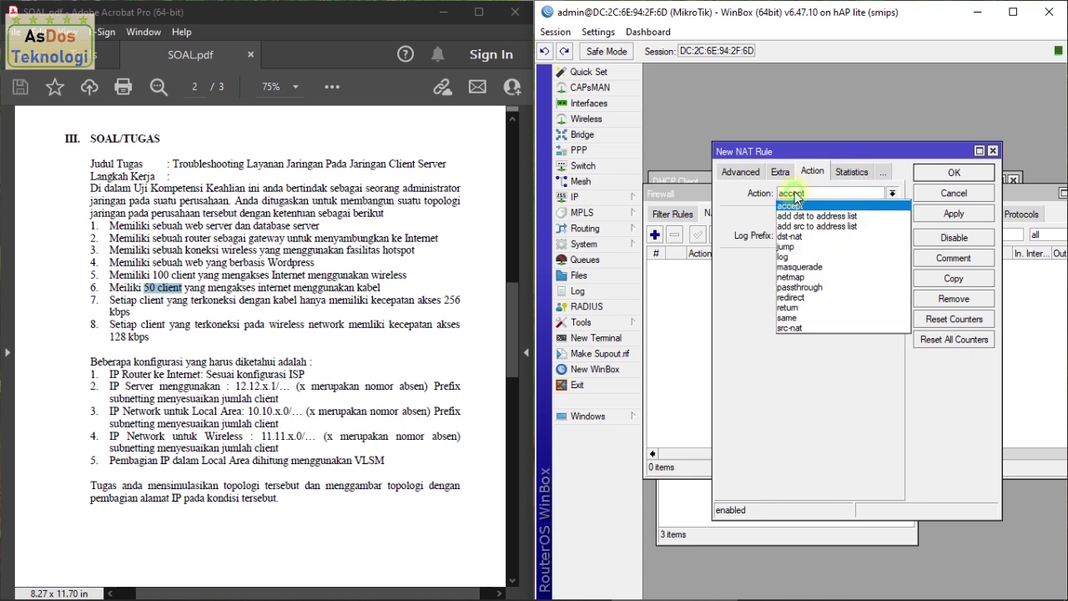
{"action": "left_click", "coordinate": [844, 267]}
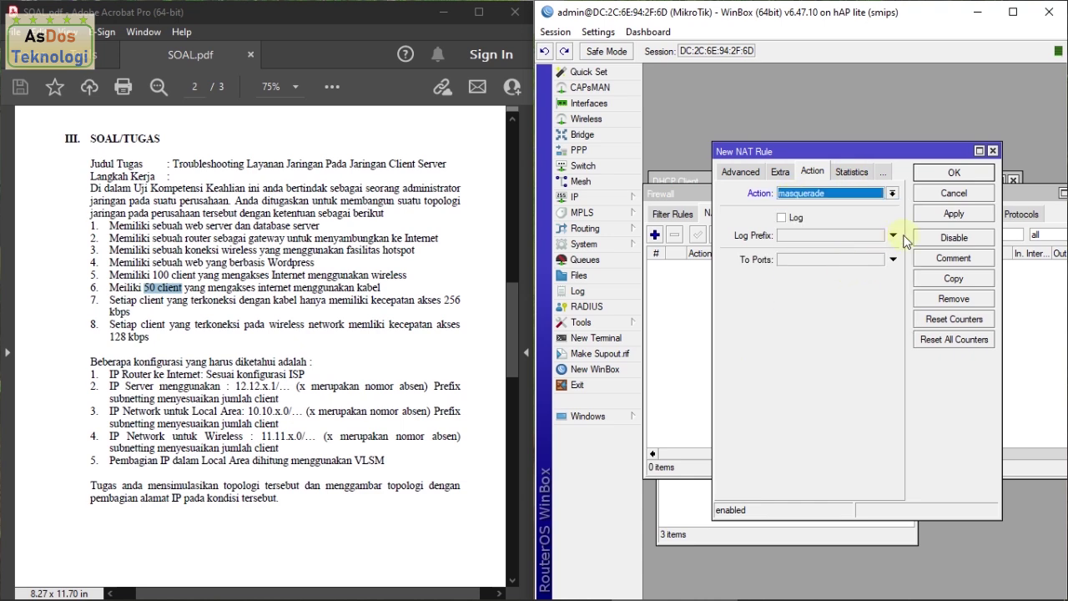
{"action": "left_click", "coordinate": [939, 214]}
{"action": "left_click", "coordinate": [953, 174]}
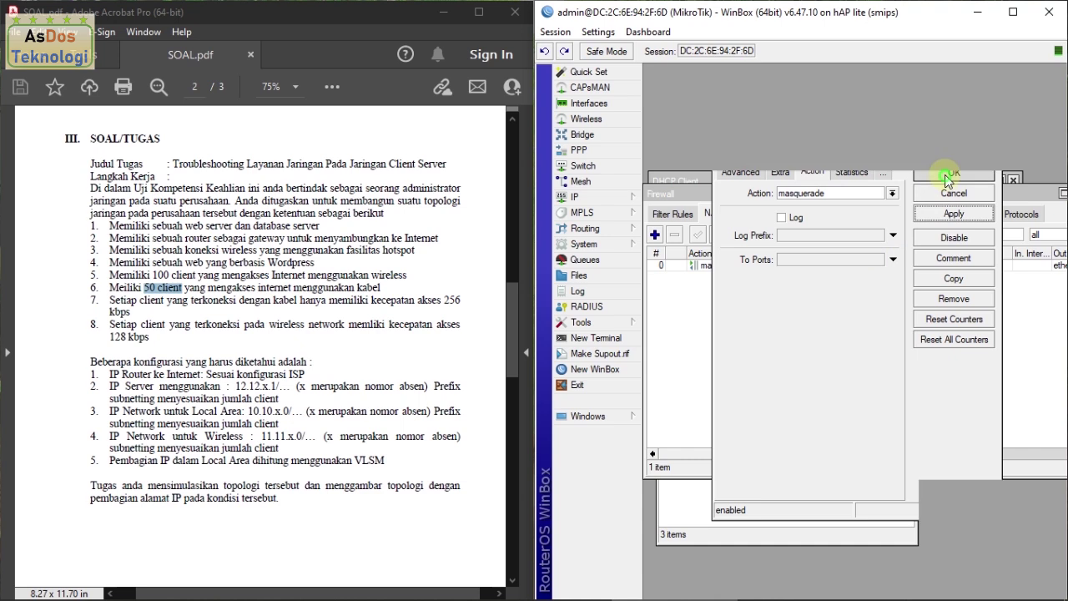
{"action": "left_click", "coordinate": [603, 201]}
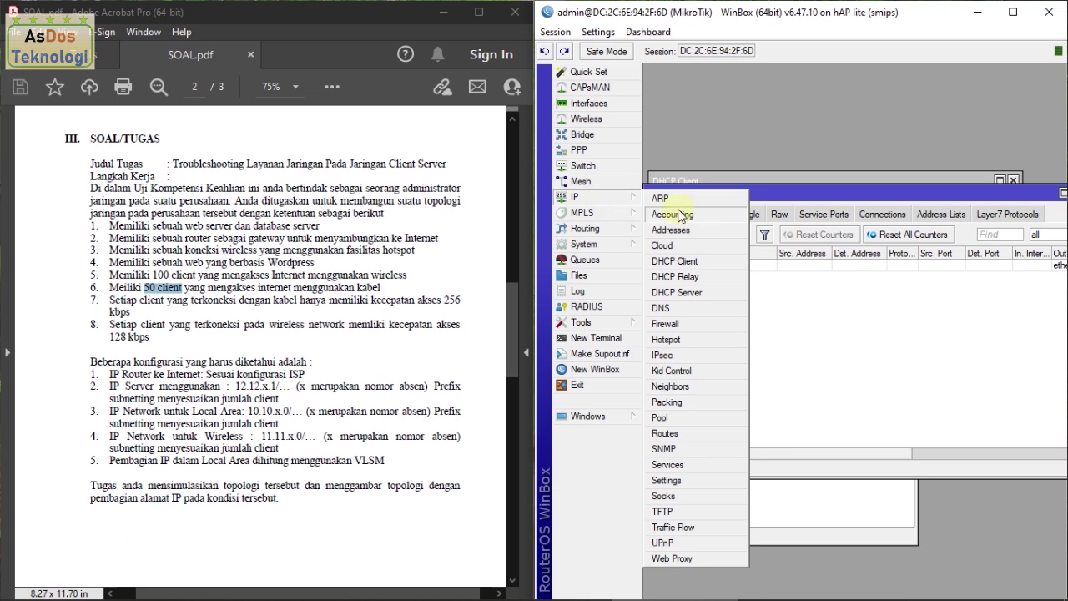
Step: Run DHCP Setup on ether2, accepting gateway 10.10.1.1, DNS 192.168.8.1 and a 00:10:00 lease
{"action": "left_click", "coordinate": [699, 299]}
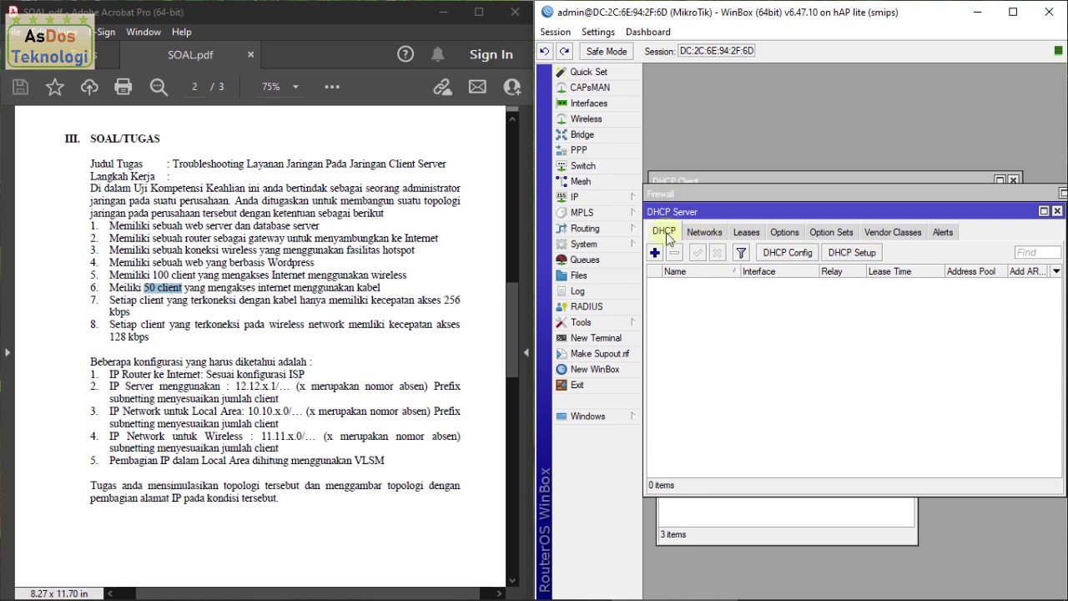
{"action": "left_click", "coordinate": [856, 256]}
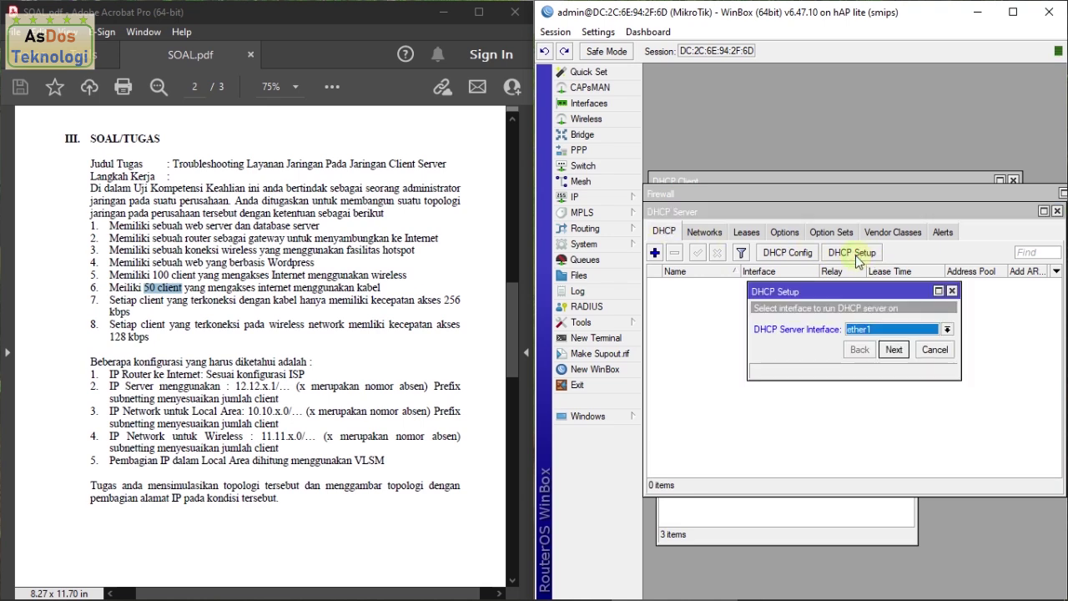
{"action": "left_click", "coordinate": [876, 331]}
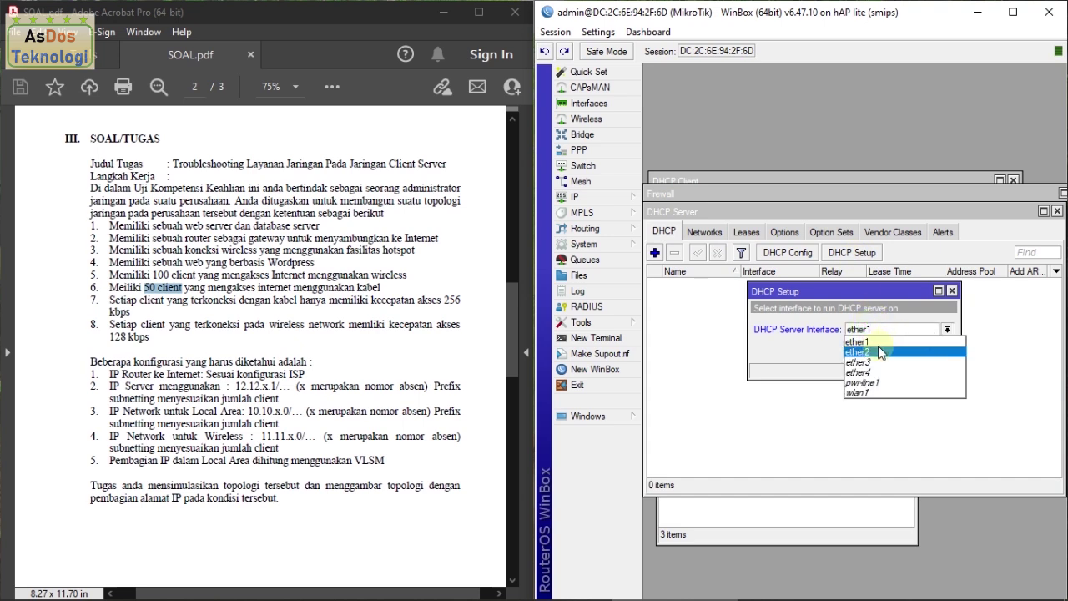
{"action": "left_click", "coordinate": [881, 351]}
{"action": "left_click", "coordinate": [893, 350]}
{"action": "left_click", "coordinate": [894, 349]}
{"action": "left_click", "coordinate": [894, 349]}
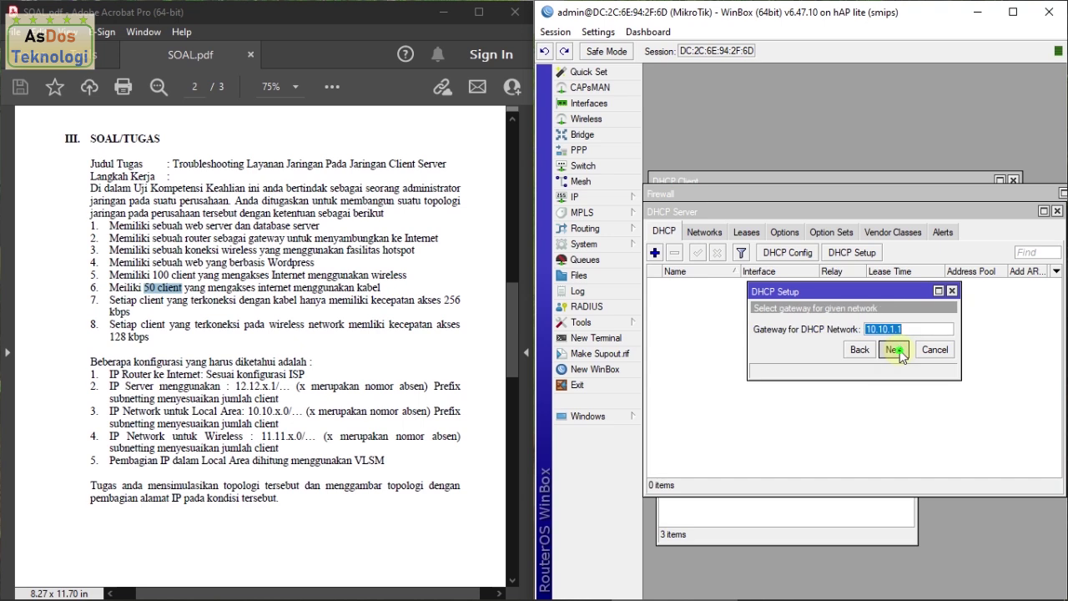
{"action": "left_click", "coordinate": [898, 350]}
{"action": "left_click", "coordinate": [895, 370]}
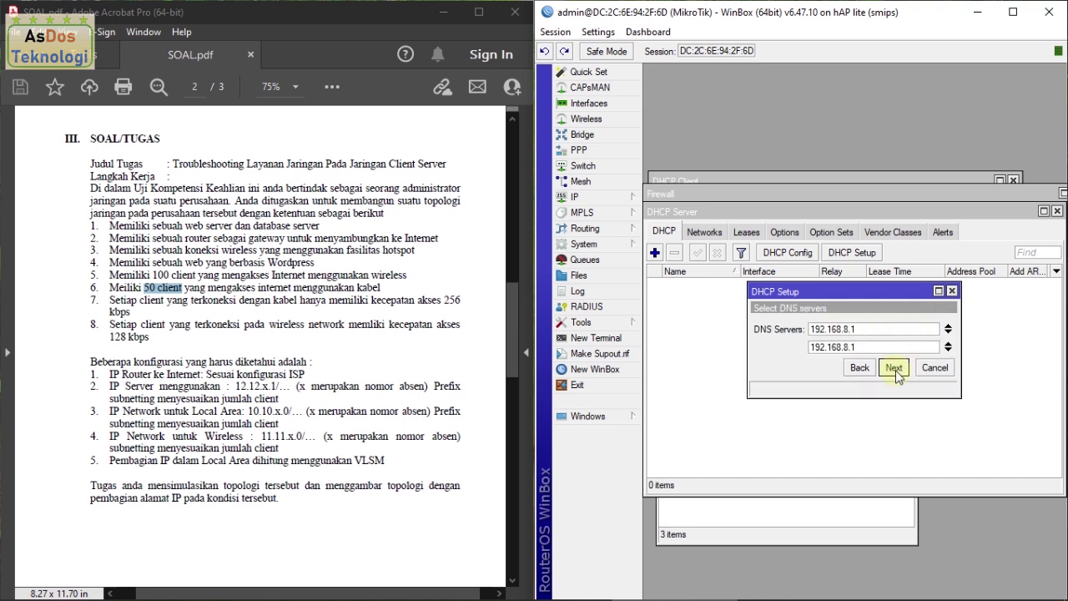
{"action": "left_click", "coordinate": [894, 368]}
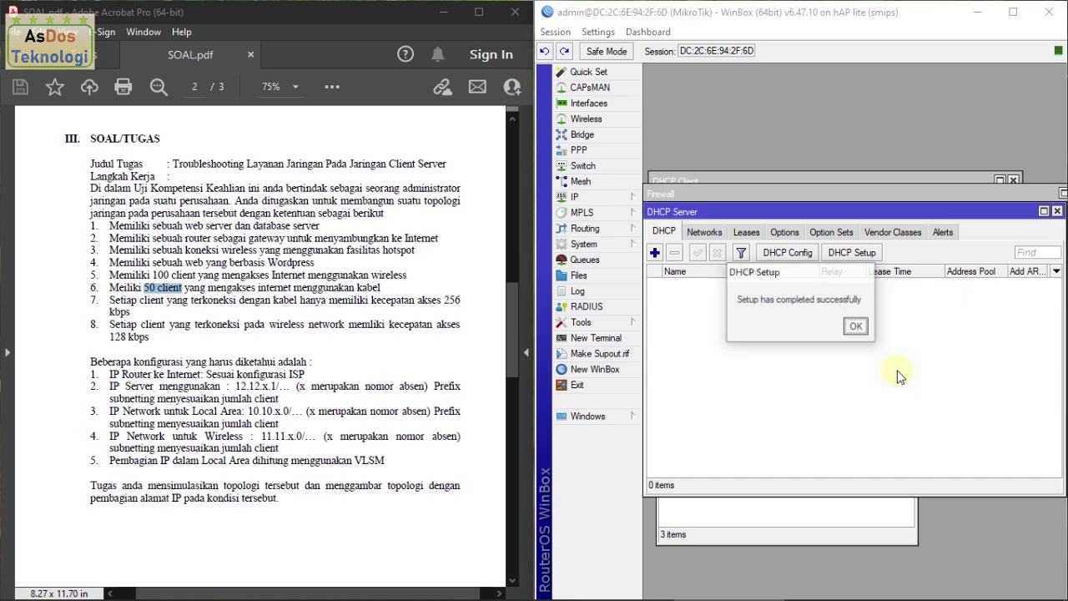
{"action": "left_click", "coordinate": [857, 327]}
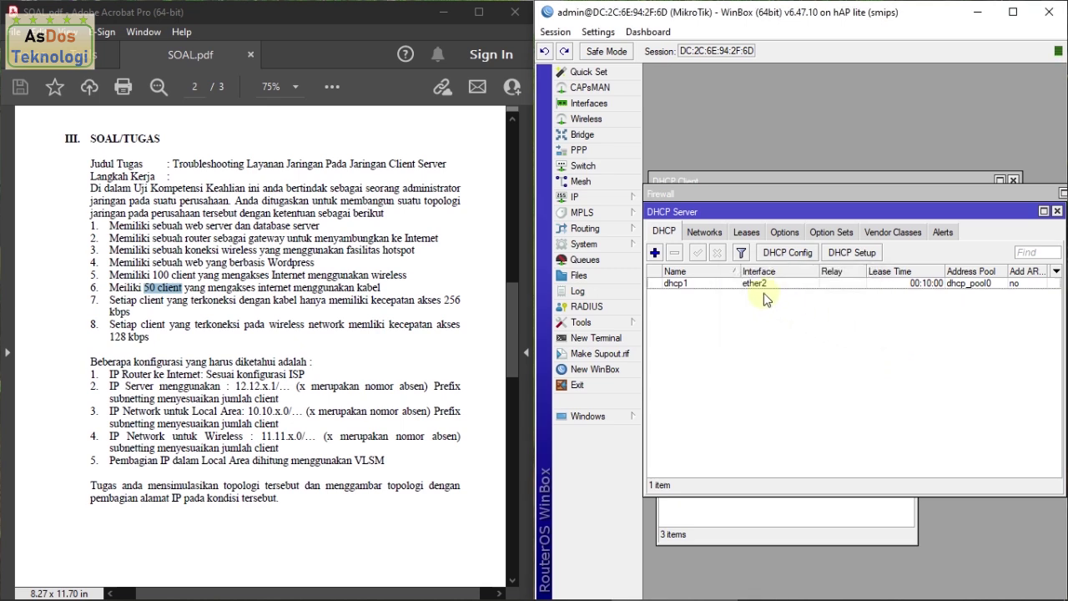
Step: Run DHCP Setup for wlan1, accepting address space 11.11.1.0/25, DNS 192.168.8.1 and default lease
{"action": "left_click", "coordinate": [852, 253]}
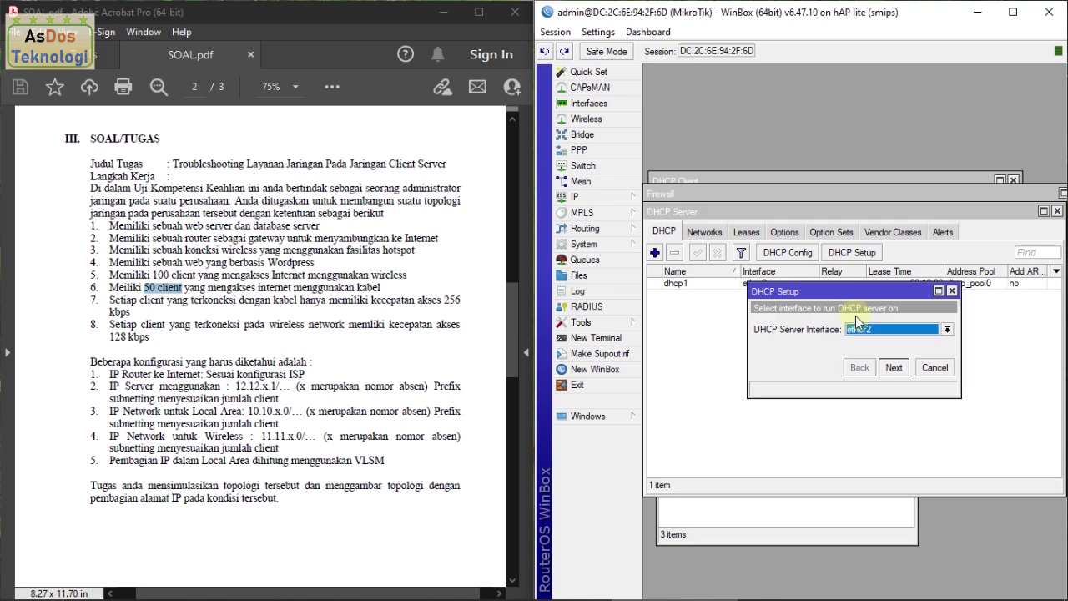
{"action": "left_click", "coordinate": [866, 331]}
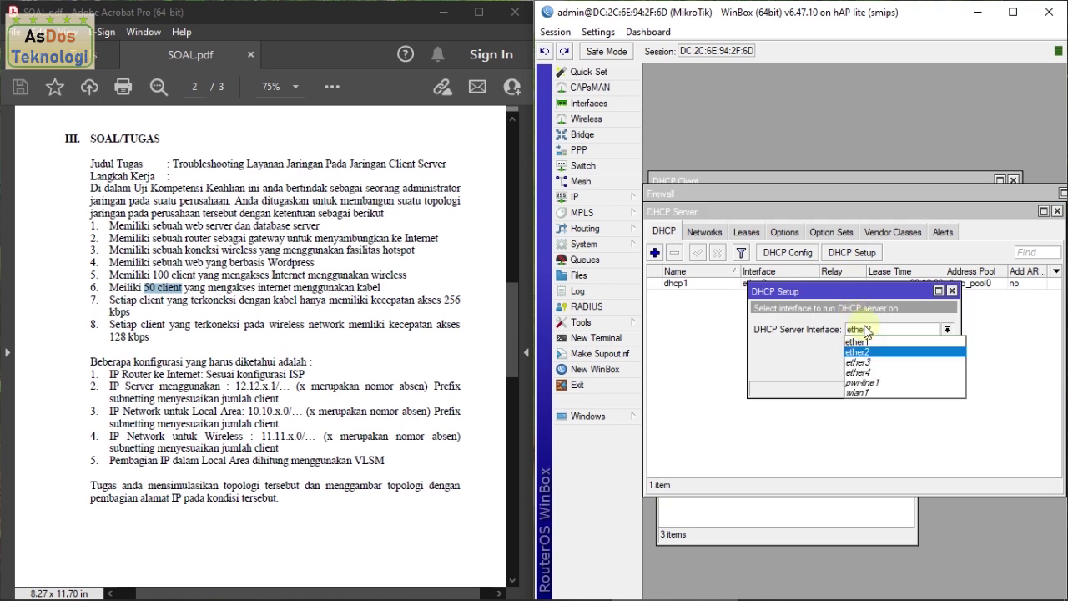
{"action": "left_click", "coordinate": [873, 392]}
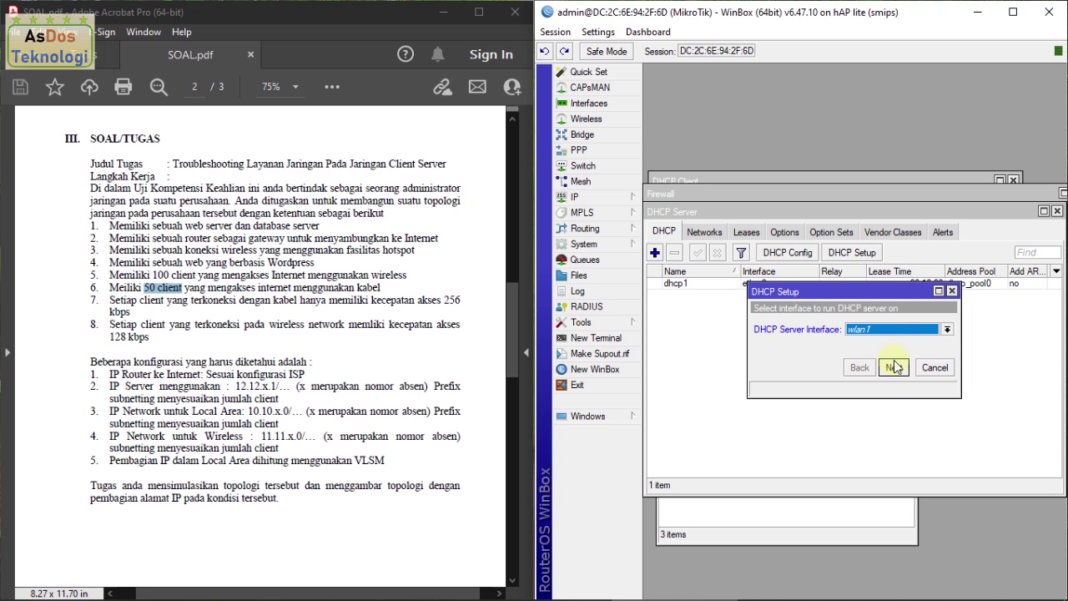
{"action": "left_click", "coordinate": [894, 367]}
{"action": "left_click", "coordinate": [894, 367]}
{"action": "left_click", "coordinate": [894, 367]}
{"action": "left_click", "coordinate": [895, 367]}
{"action": "left_click", "coordinate": [895, 367]}
{"action": "left_click", "coordinate": [895, 367]}
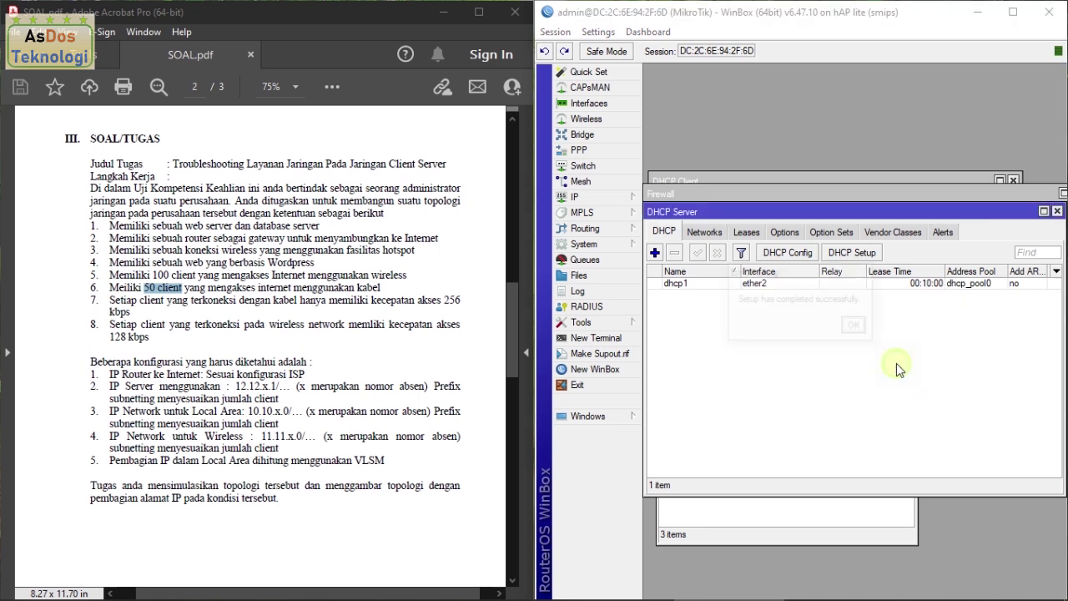
{"action": "left_click", "coordinate": [857, 327]}
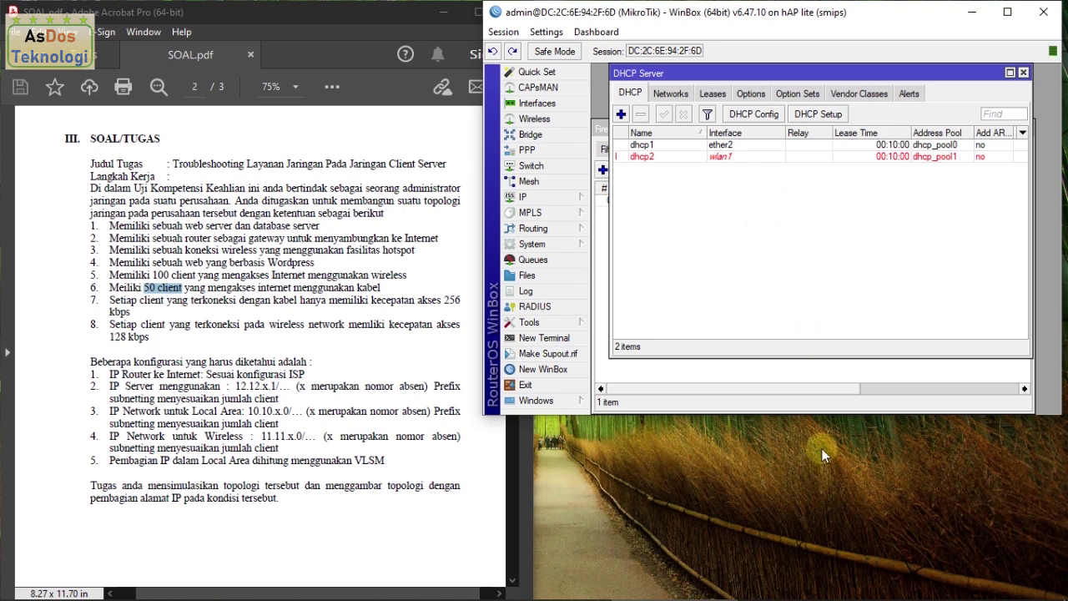
{"action": "mouse_move", "coordinate": [922, 597]}
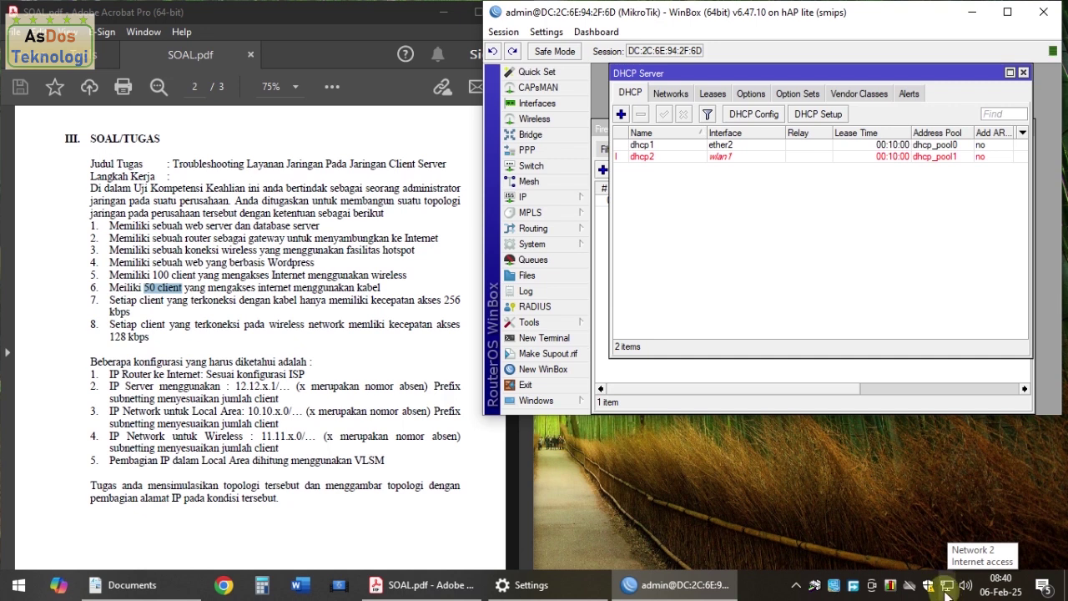
{"action": "left_click", "coordinate": [947, 589]}
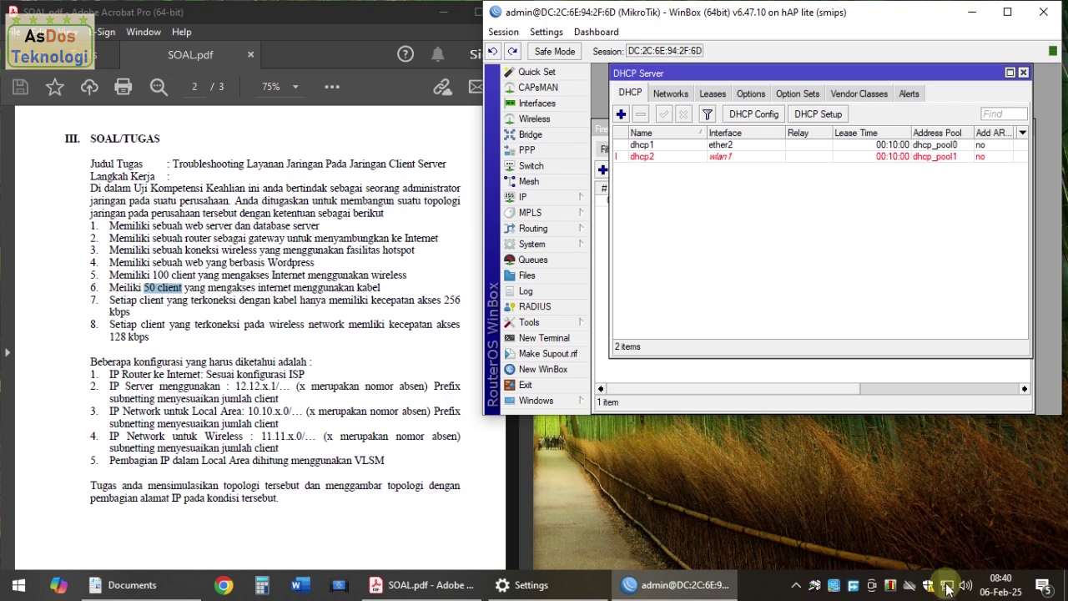
{"action": "left_click", "coordinate": [552, 245]}
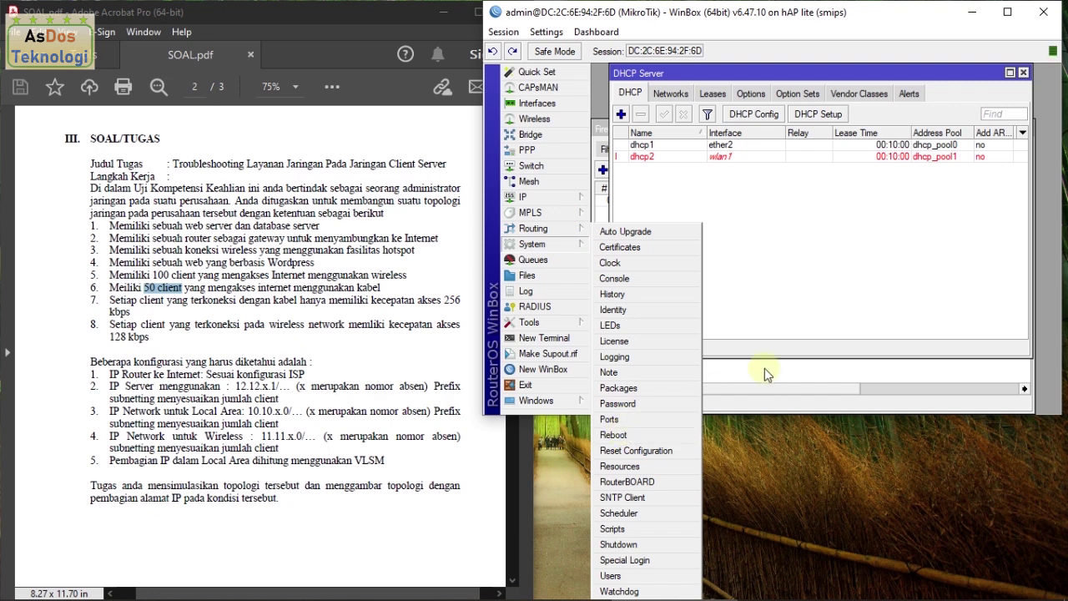
{"action": "left_click", "coordinate": [682, 68]}
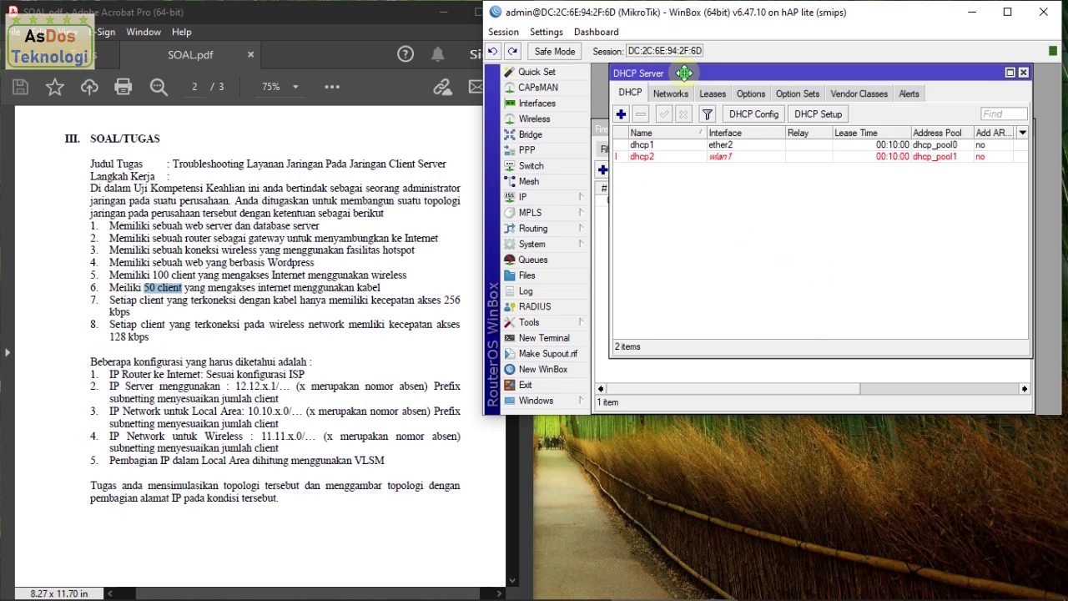
{"action": "mouse_move", "coordinate": [965, 584]}
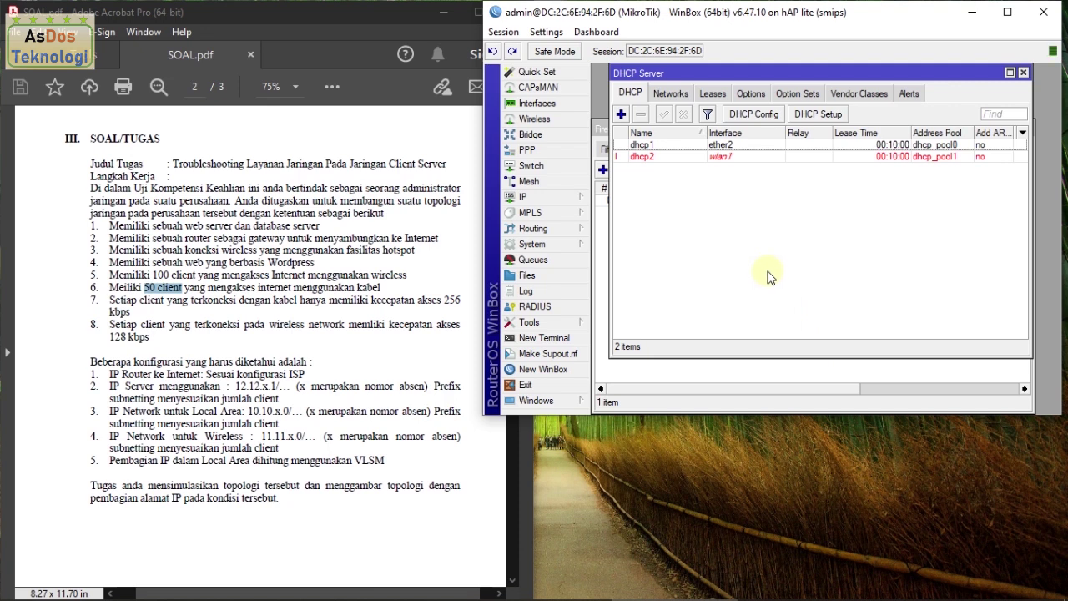
Step: Enable the disabled wlan1 wireless interface in the Interface list
{"action": "left_click", "coordinate": [534, 105]}
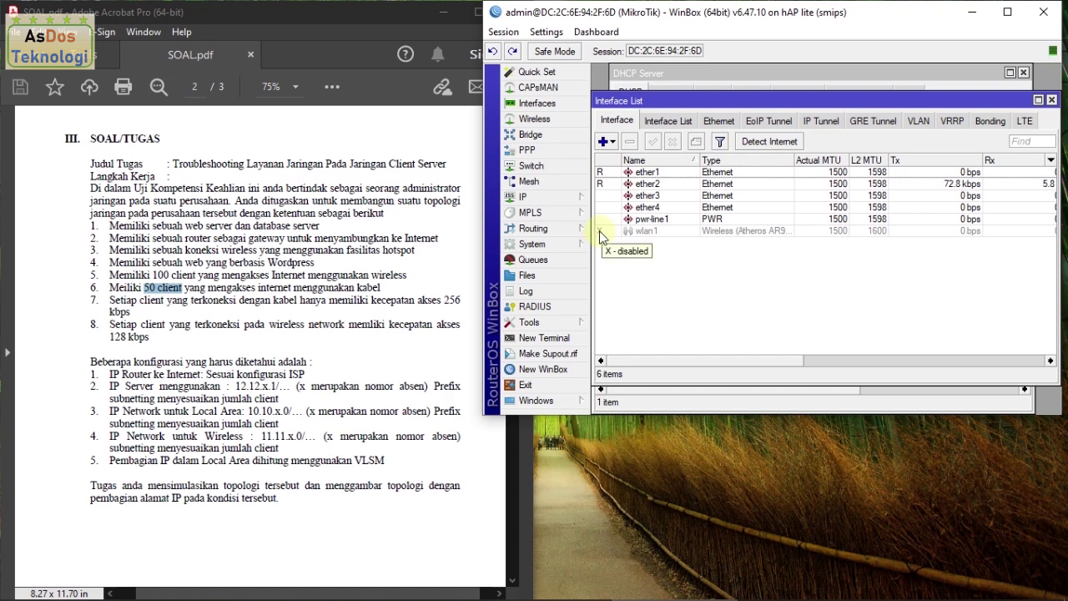
{"action": "left_click", "coordinate": [628, 238]}
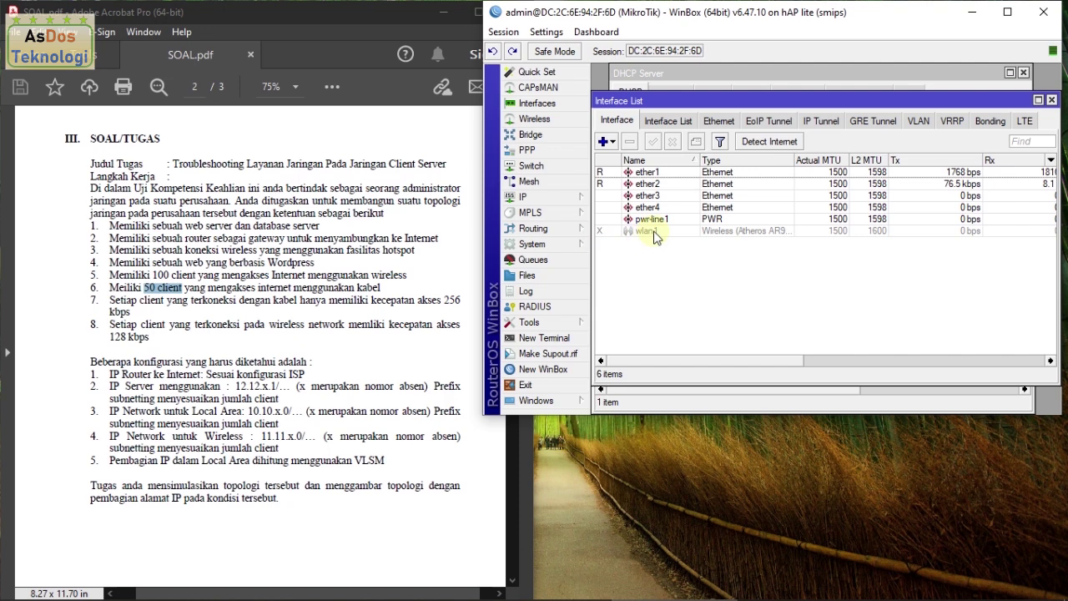
{"action": "left_click", "coordinate": [656, 233]}
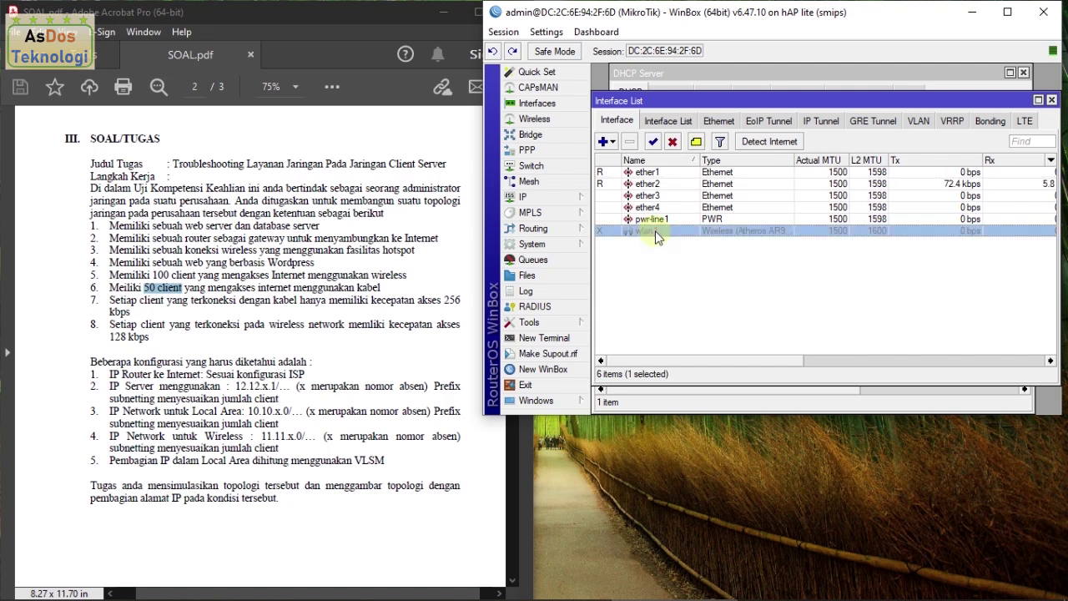
{"action": "left_click", "coordinate": [654, 143]}
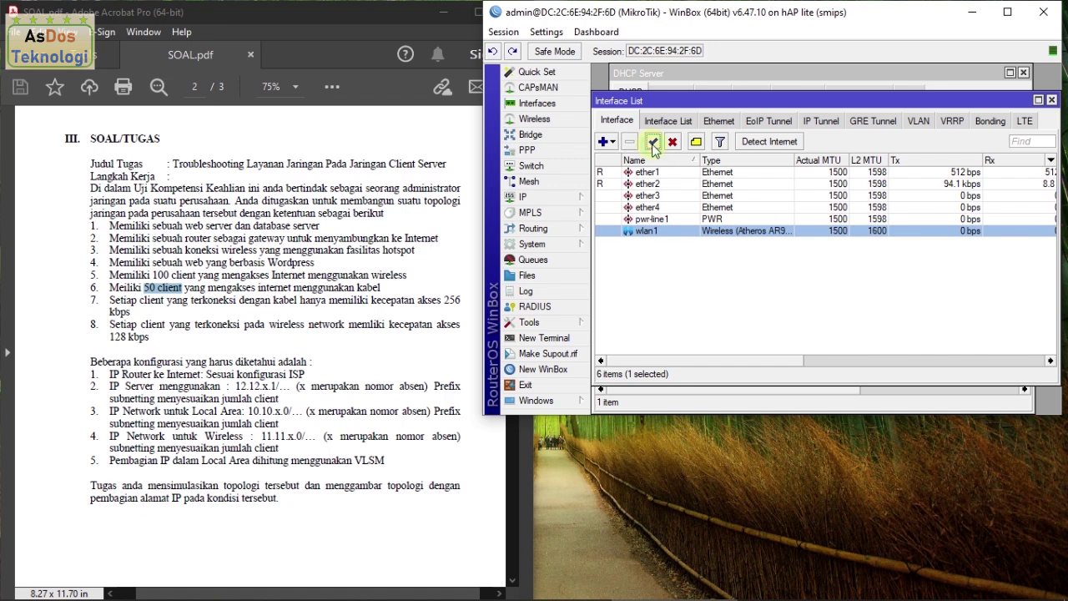
{"action": "left_click", "coordinate": [667, 257]}
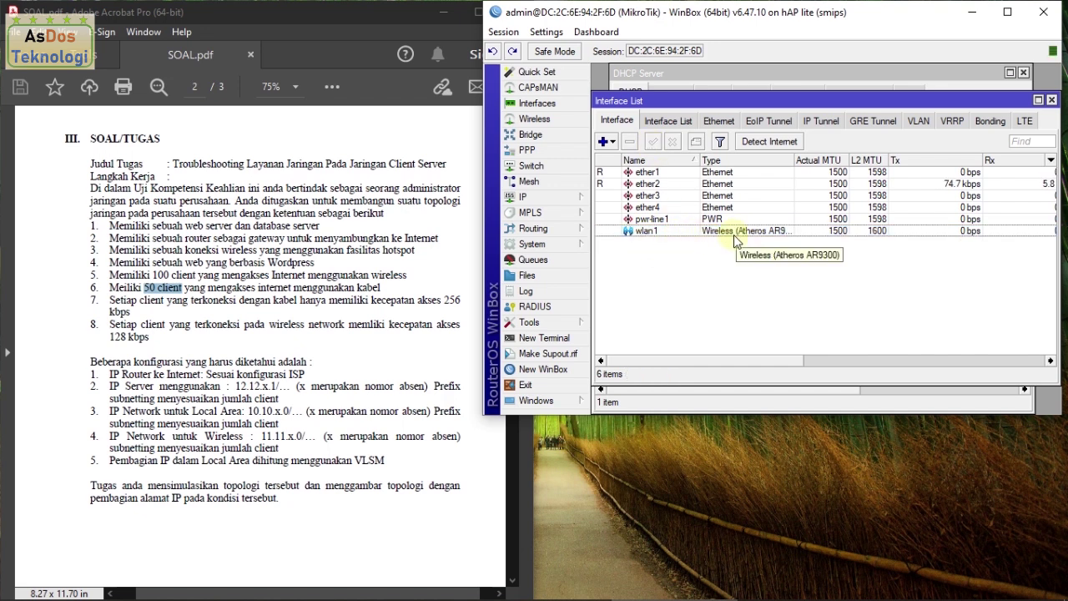
{"action": "double_click", "coordinate": [689, 232]}
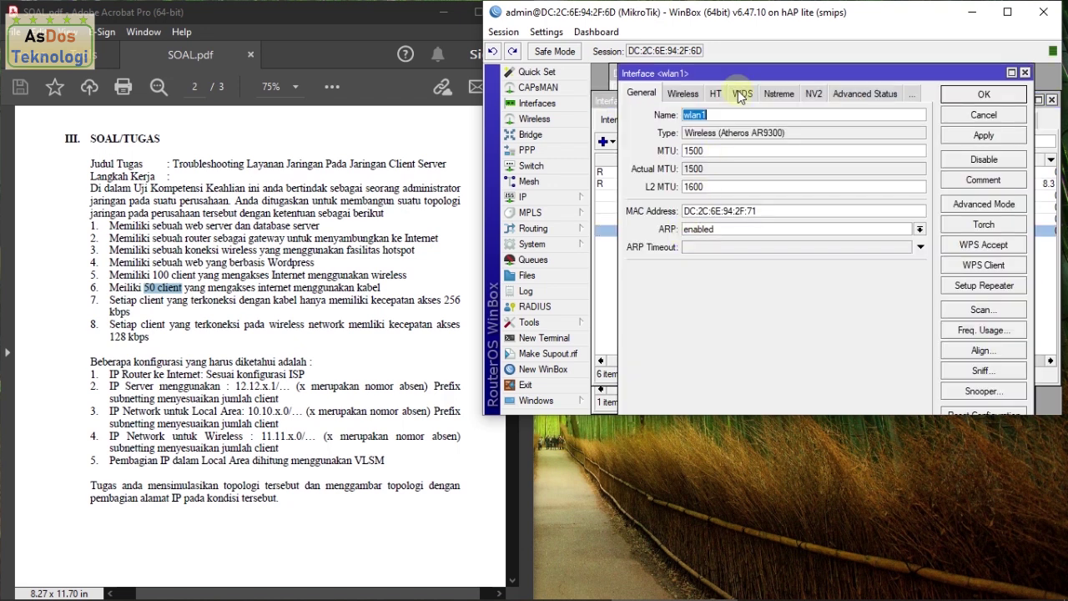
{"action": "left_click_drag", "start_coordinate": [738, 74], "coordinate": [719, 110]}
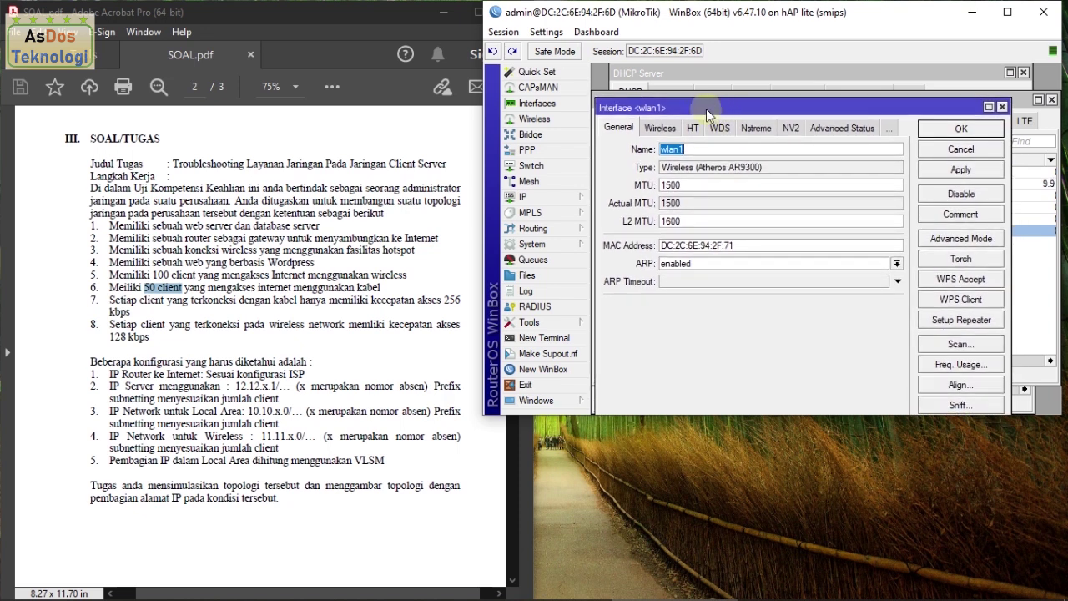
{"action": "left_click", "coordinate": [659, 128]}
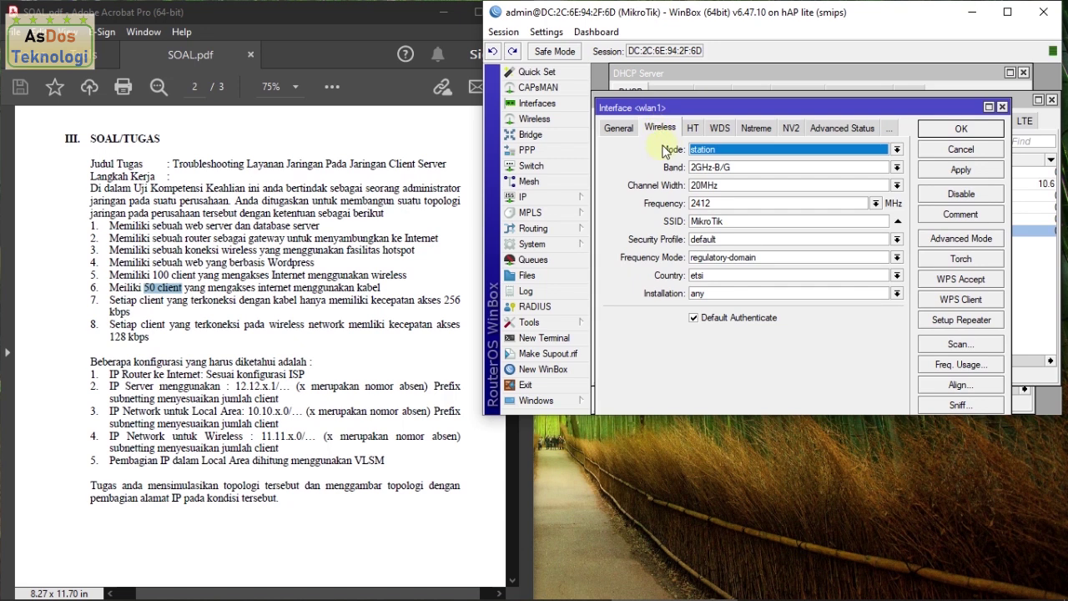
{"action": "left_click", "coordinate": [715, 156]}
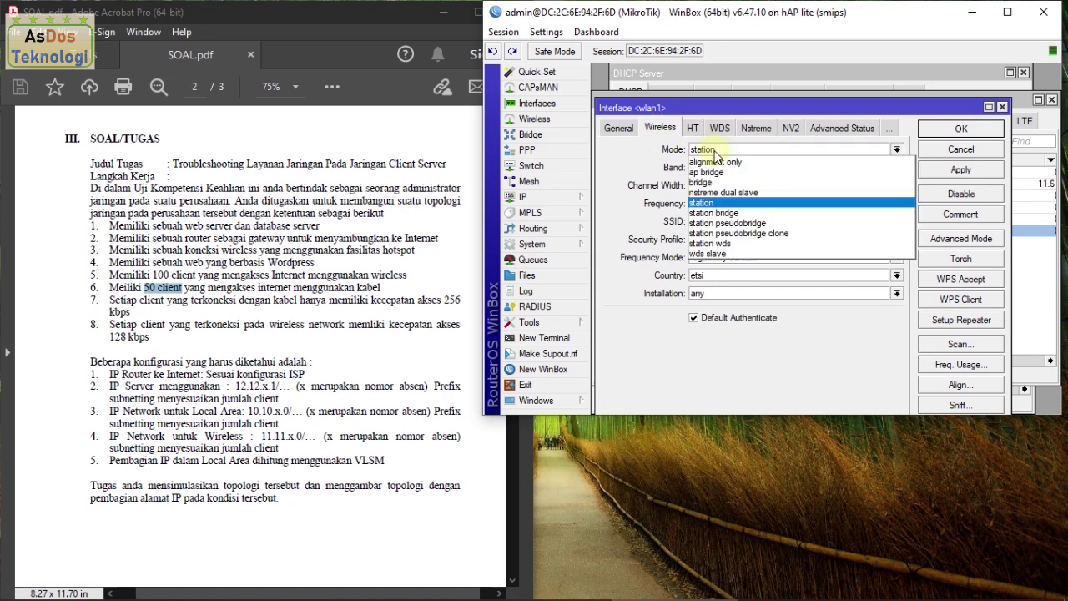
{"action": "key", "text": "Escape"}
{"action": "left_click", "coordinate": [776, 171]}
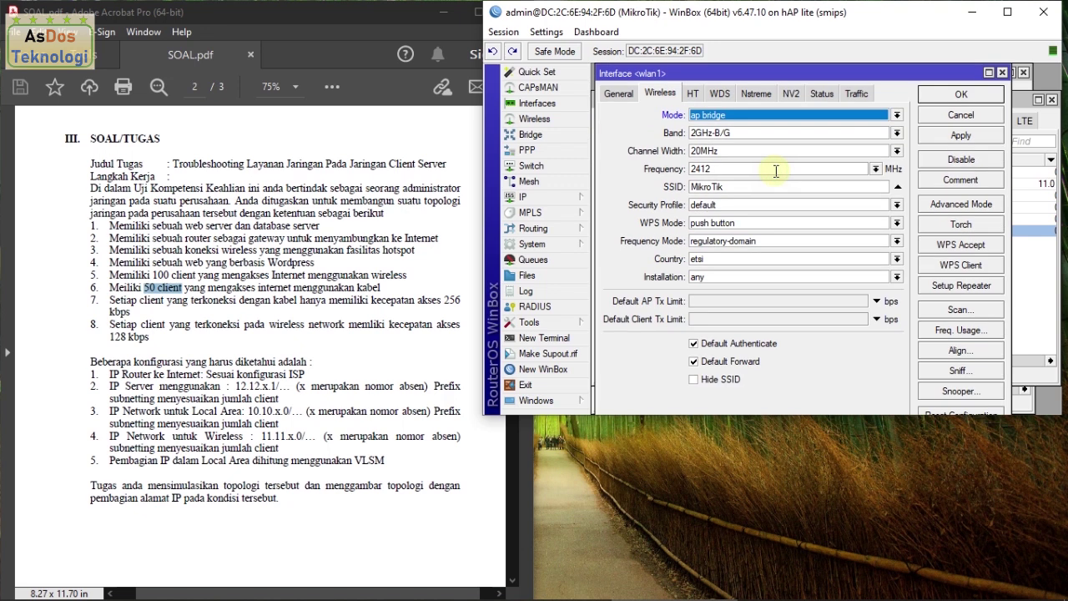
{"action": "double_click", "coordinate": [709, 189]}
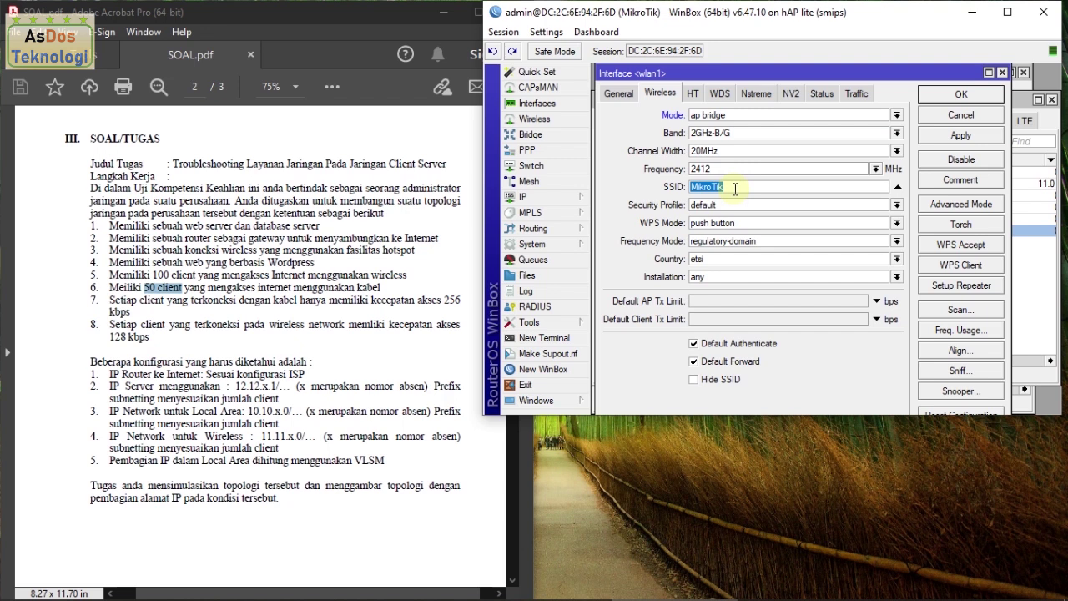
{"action": "type", "text": "Mamas@TKJC"}
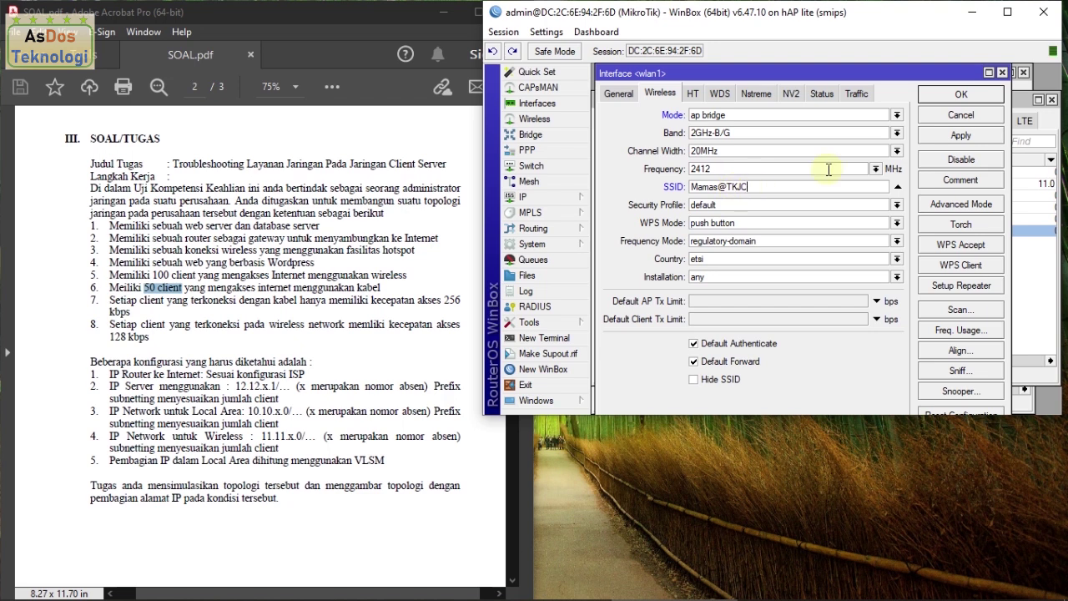
{"action": "left_click", "coordinate": [959, 135]}
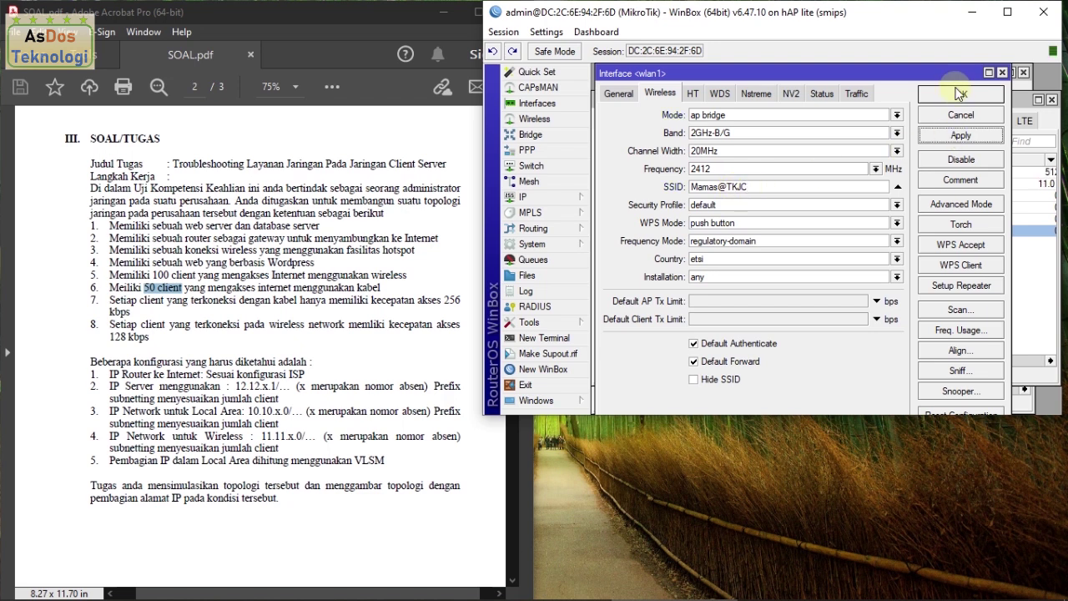
{"action": "left_click", "coordinate": [960, 94]}
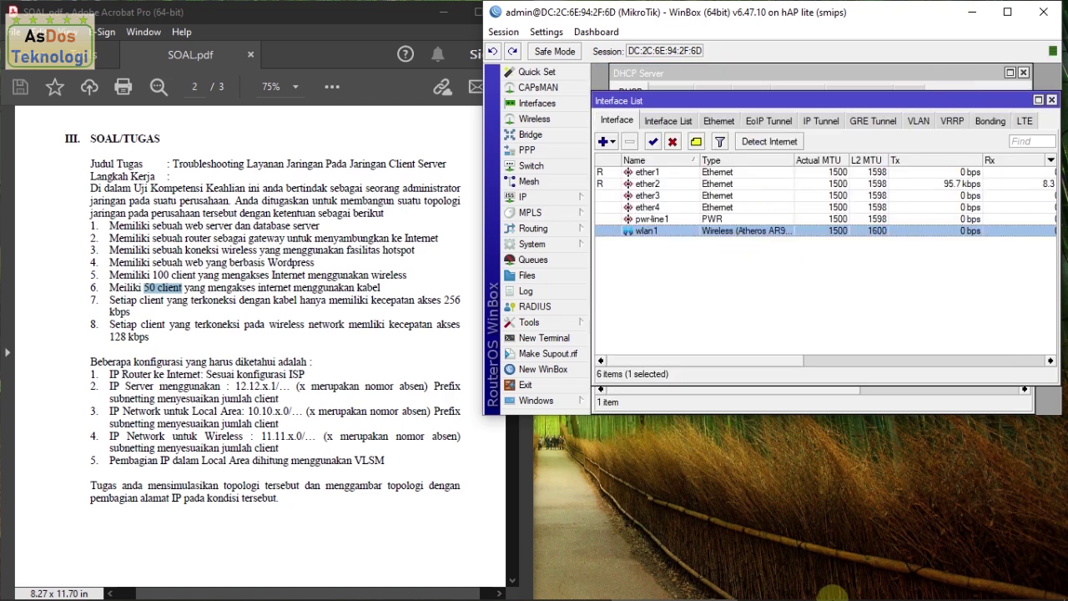
Step: Check the new SSID in the Windows Wi-Fi list, then read page 3's hotspot requirements in SOAL.pdf
{"action": "left_click", "coordinate": [944, 586]}
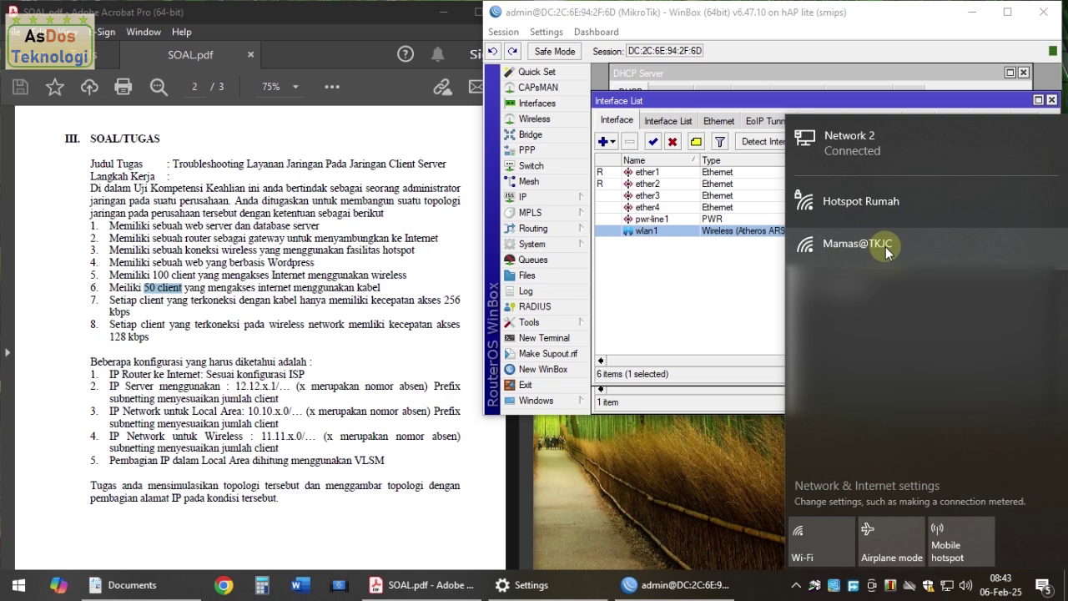
{"action": "left_click", "coordinate": [700, 476]}
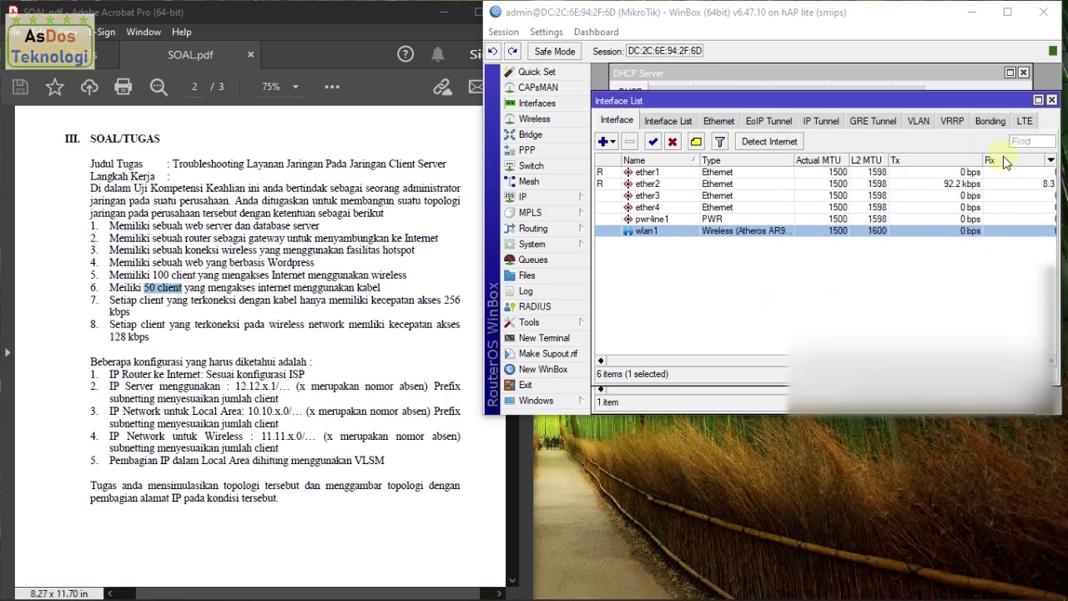
{"action": "left_click", "coordinate": [393, 218]}
{"action": "scroll", "coordinate": [373, 232], "scroll_direction": "down", "scroll_amount": 12}
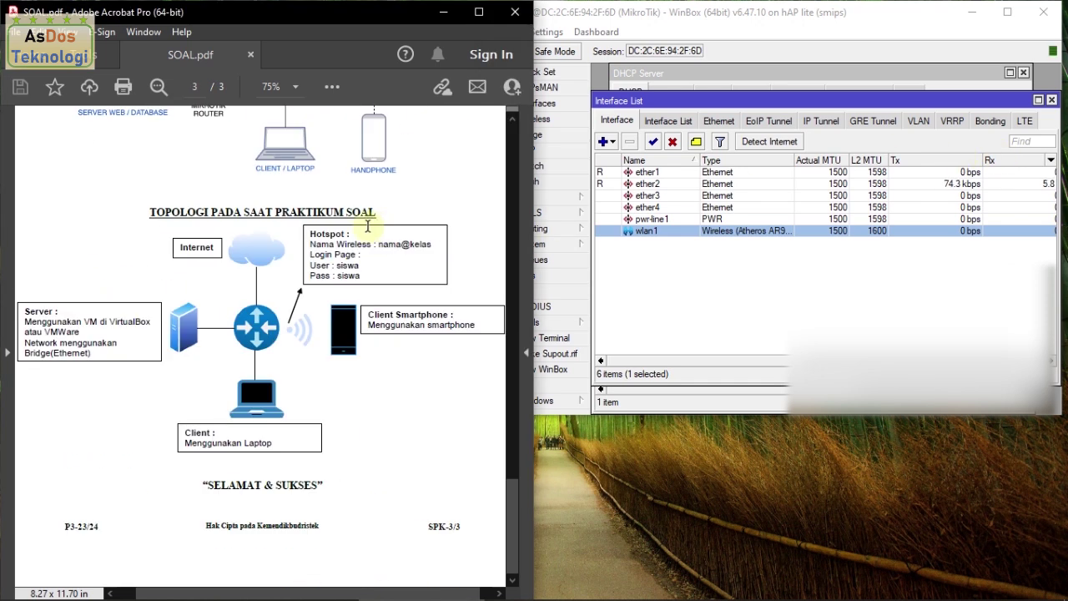
{"action": "left_click_drag", "start_coordinate": [308, 245], "coordinate": [430, 246]}
{"action": "left_click", "coordinate": [368, 276]}
{"action": "left_click", "coordinate": [355, 265]}
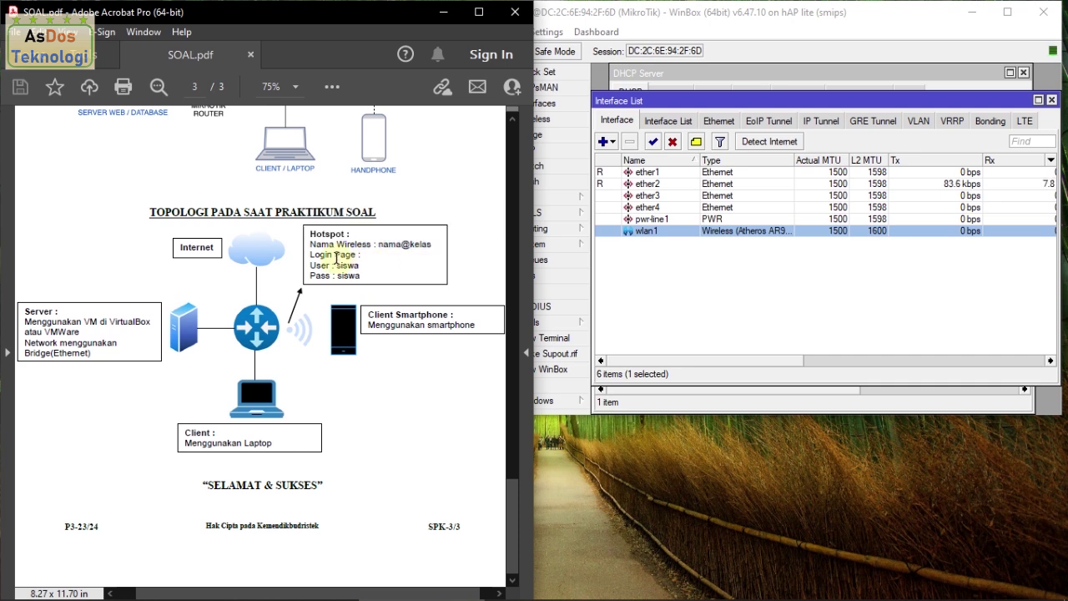
{"action": "left_click", "coordinate": [666, 285]}
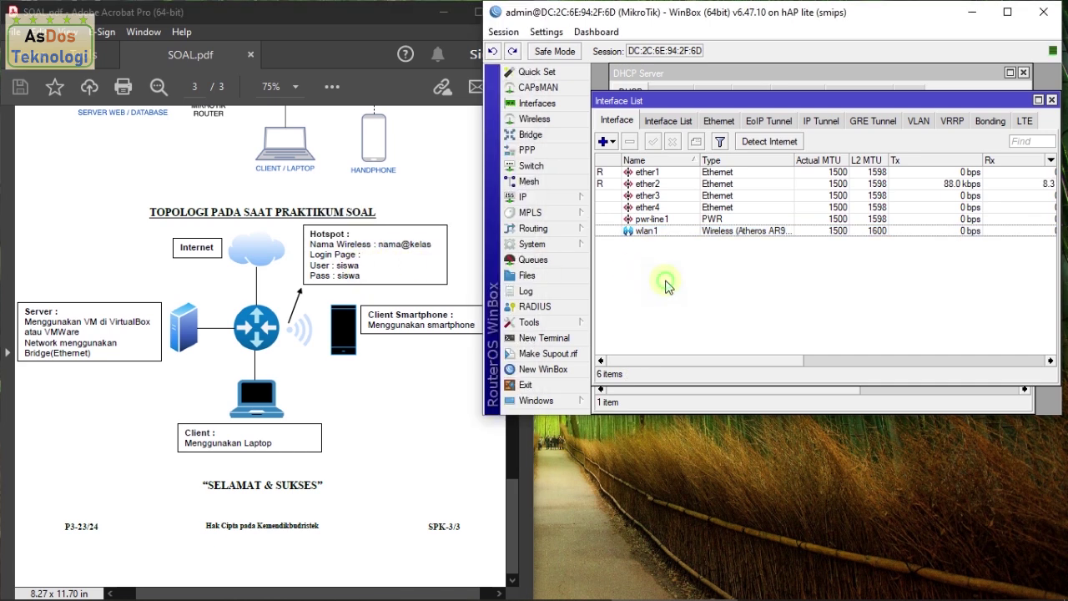
Step: Start the IP Hotspot Setup wizard and pick wlan1 as the hotspot interface
{"action": "left_click", "coordinate": [557, 203]}
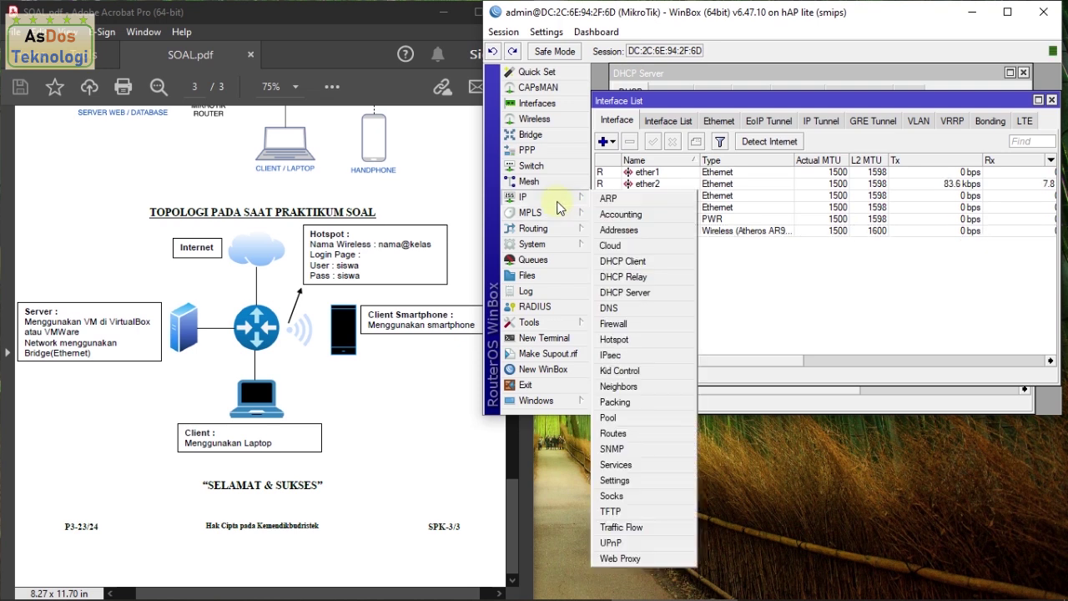
{"action": "left_click", "coordinate": [617, 340]}
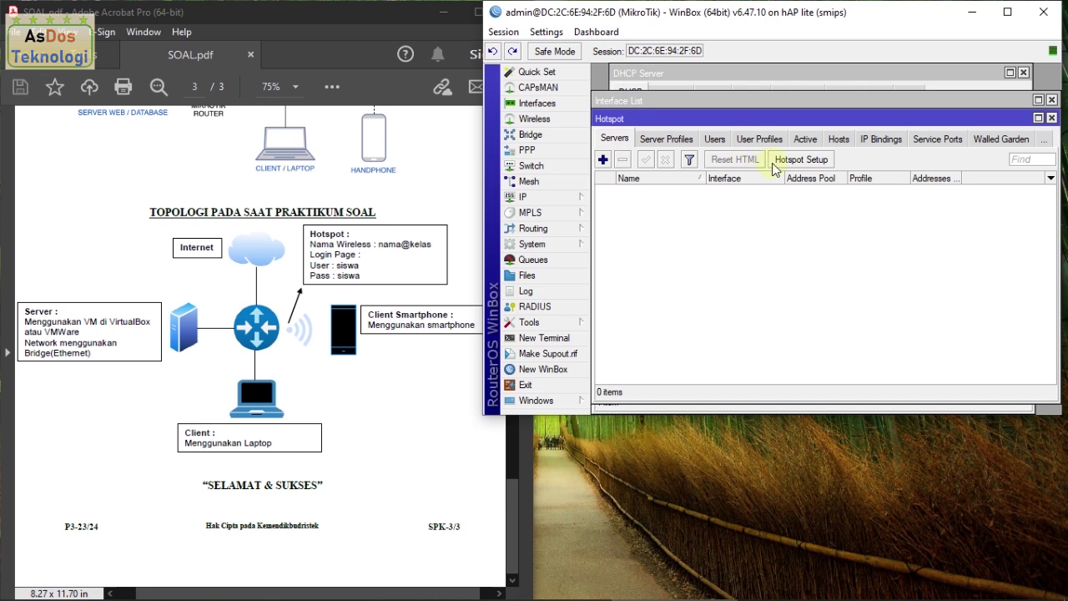
{"action": "left_click", "coordinate": [806, 163]}
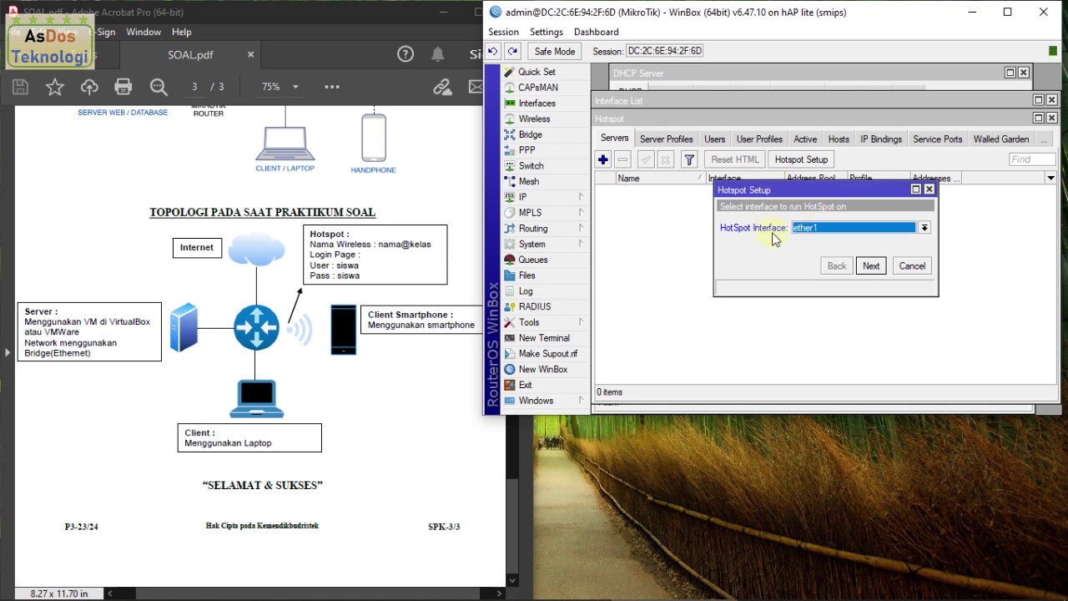
{"action": "left_click", "coordinate": [813, 228]}
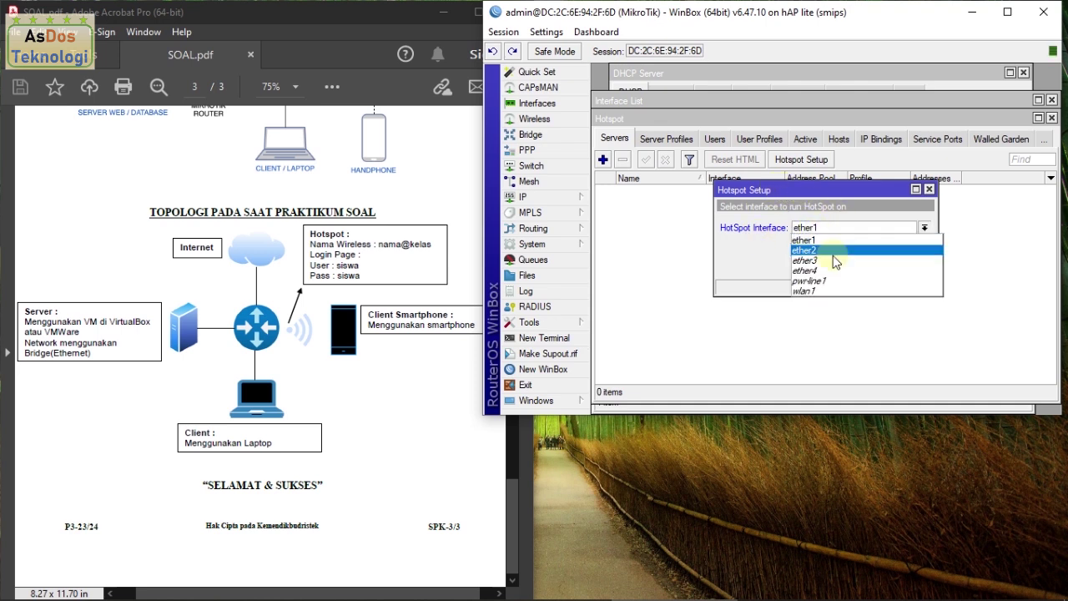
{"action": "left_click", "coordinate": [844, 290]}
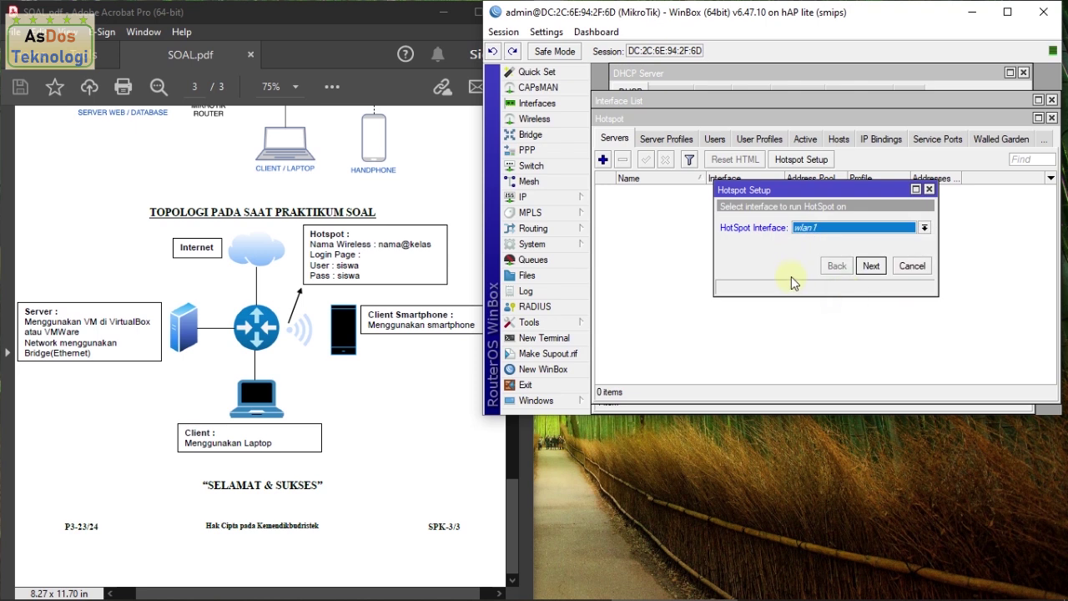
{"action": "left_click", "coordinate": [871, 266]}
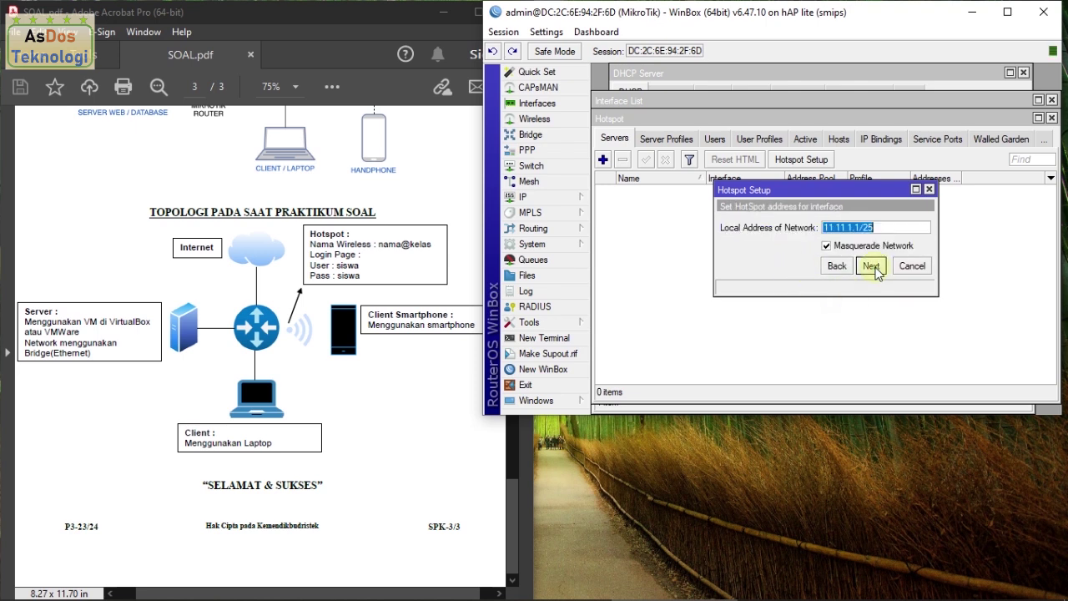
Step: Accept 11.11.1.1/25 with masquerade, no certificate, SMTP 0.0.0.0, and DNS name ukksmk.net
{"action": "left_click", "coordinate": [872, 265]}
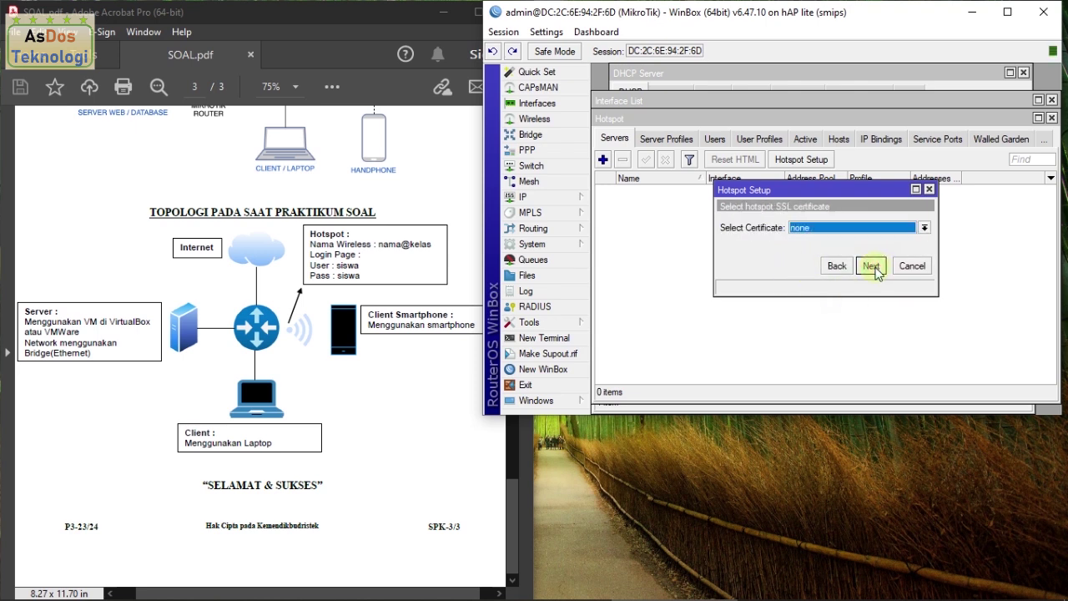
{"action": "left_click", "coordinate": [873, 266]}
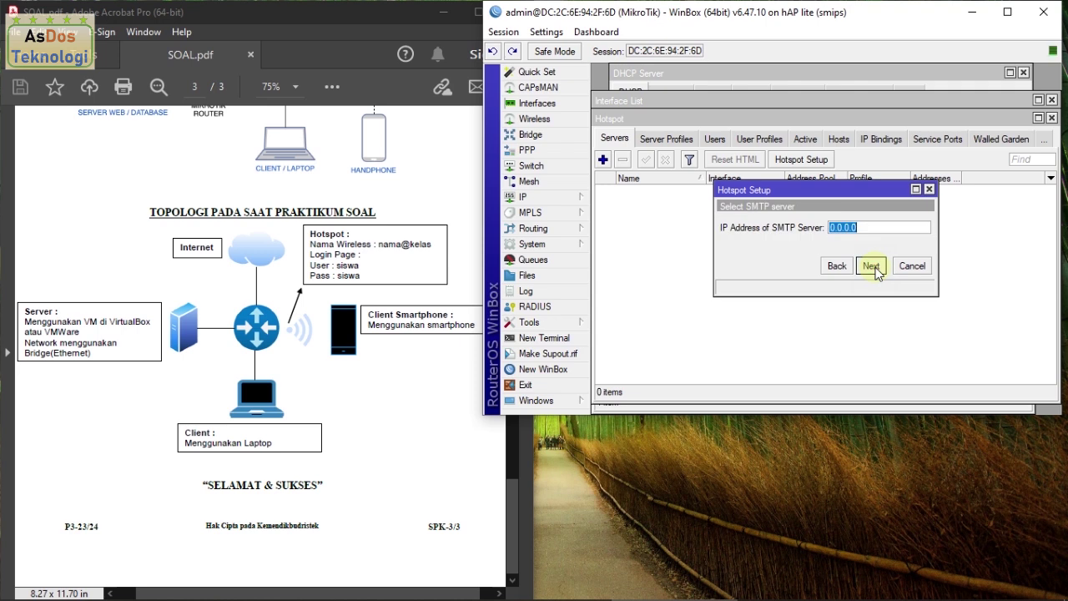
{"action": "left_click", "coordinate": [873, 268]}
{"action": "left_click", "coordinate": [873, 269]}
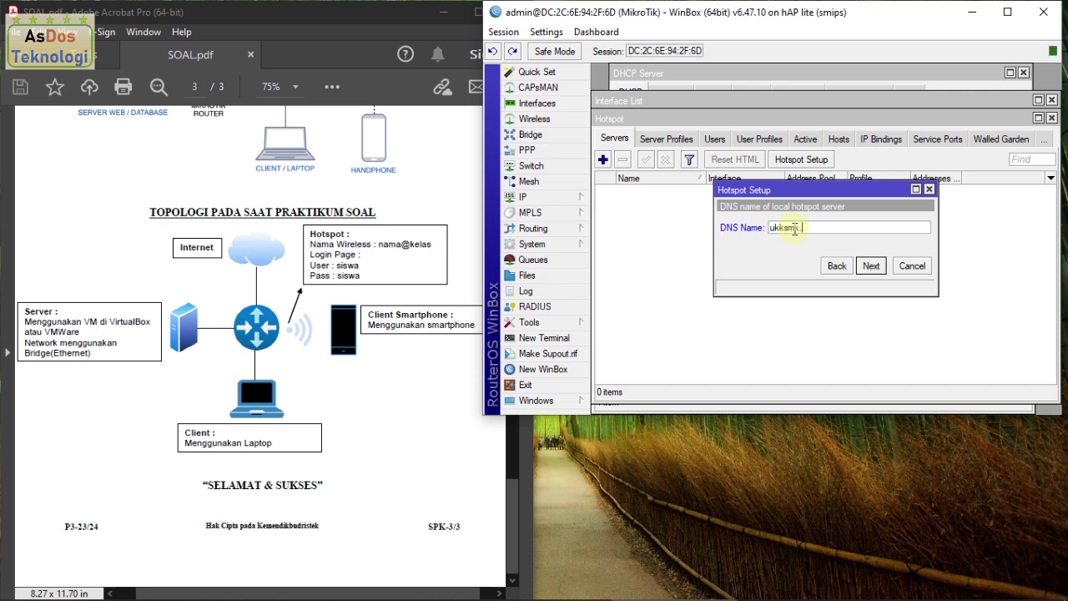
{"action": "type", "text": "et"}
{"action": "left_click", "coordinate": [870, 267]}
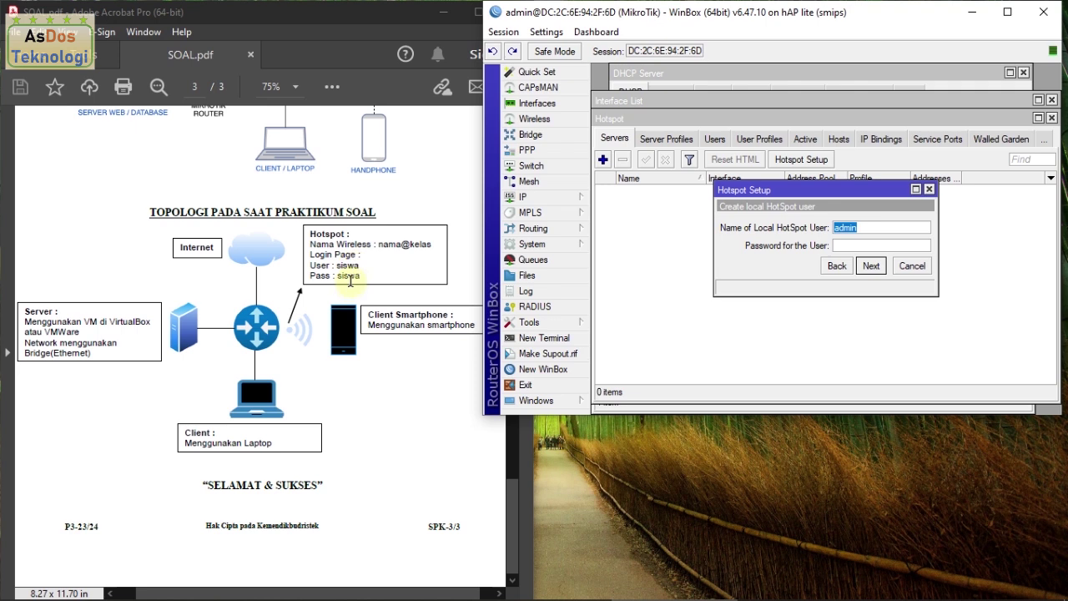
Step: Create local hotspot user siswa with its password and finish the setup
{"action": "type", "text": "siswa"}
{"action": "left_click", "coordinate": [882, 246]}
{"action": "type", "text": "sisw"}
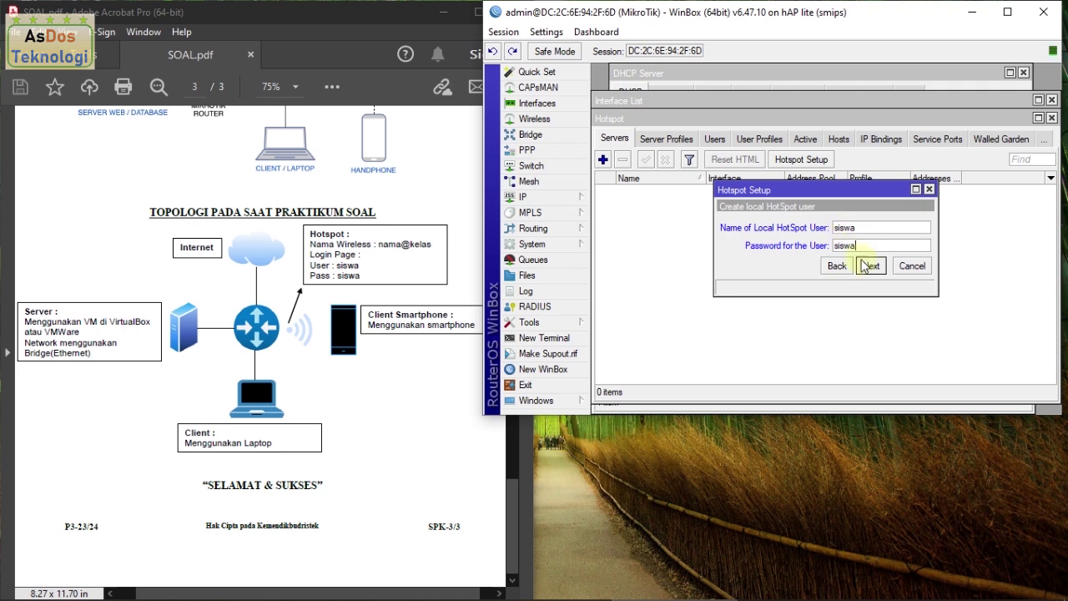
{"action": "left_click", "coordinate": [871, 265]}
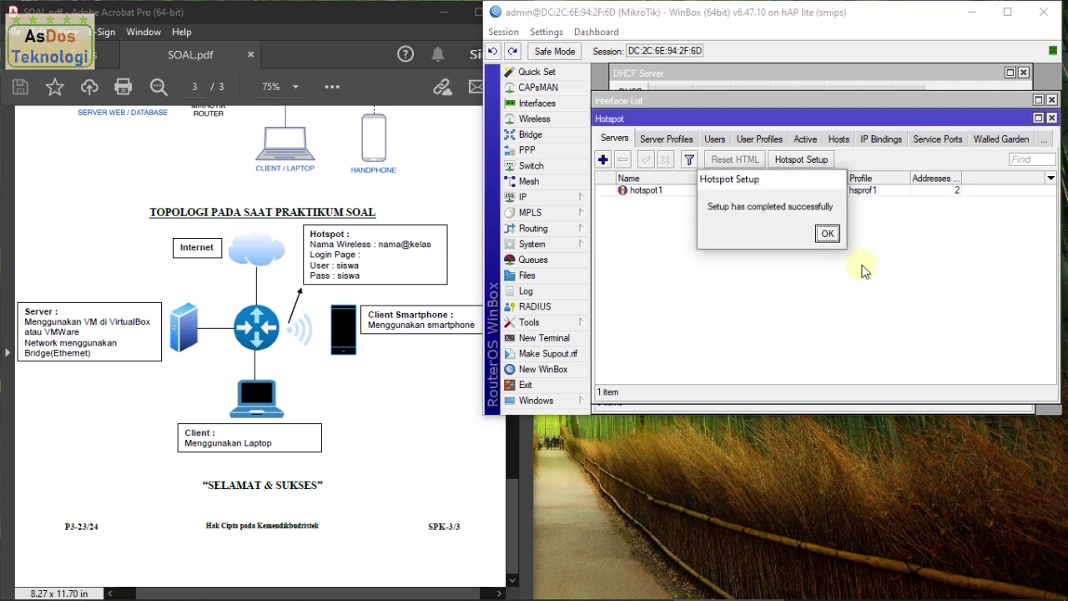
{"action": "left_click", "coordinate": [826, 234]}
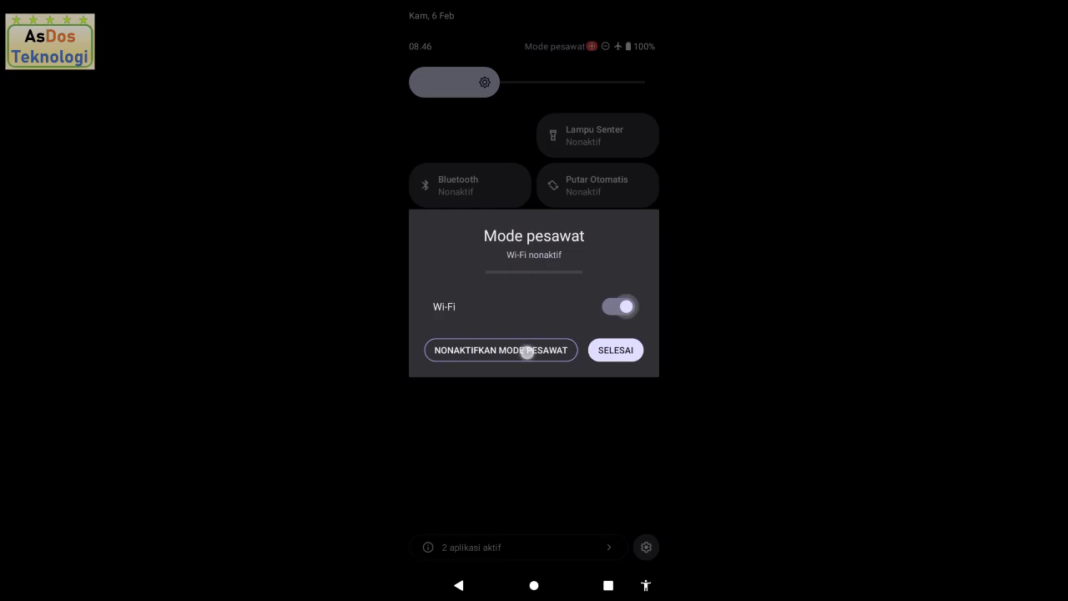
Step: Turn off airplane mode and connect the phone to the Mamas@TKJC Wi-Fi
{"action": "left_click", "coordinate": [526, 351]}
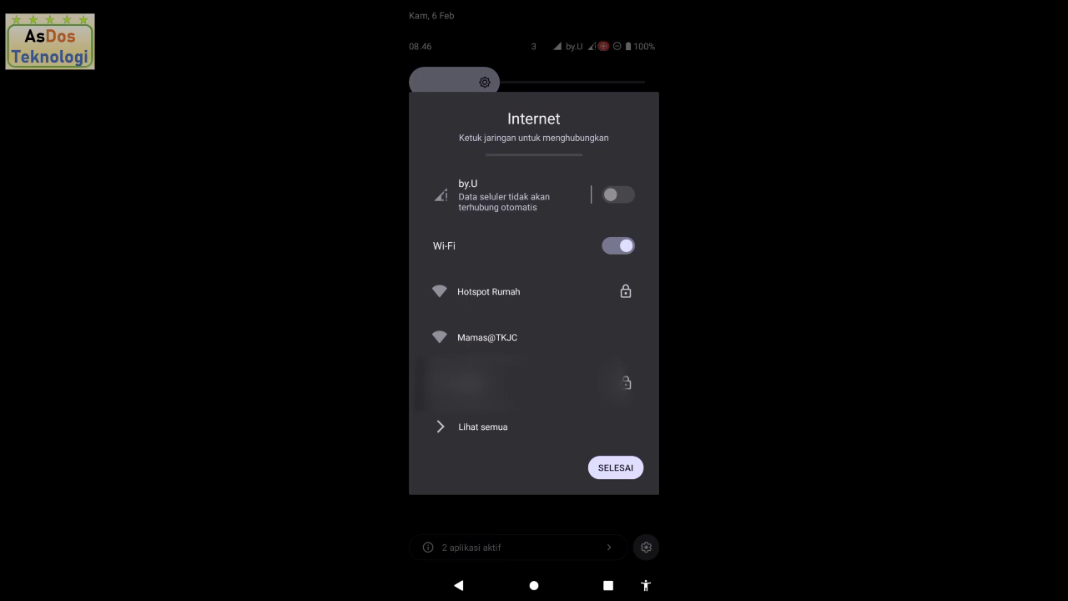
{"action": "left_click", "coordinate": [520, 339]}
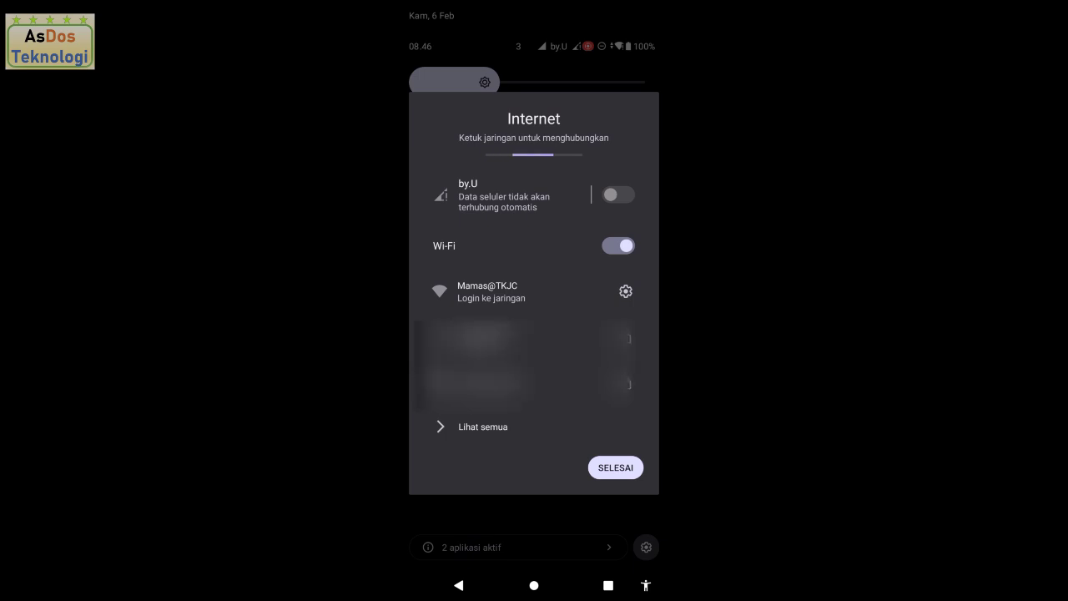
{"action": "left_click", "coordinate": [525, 298]}
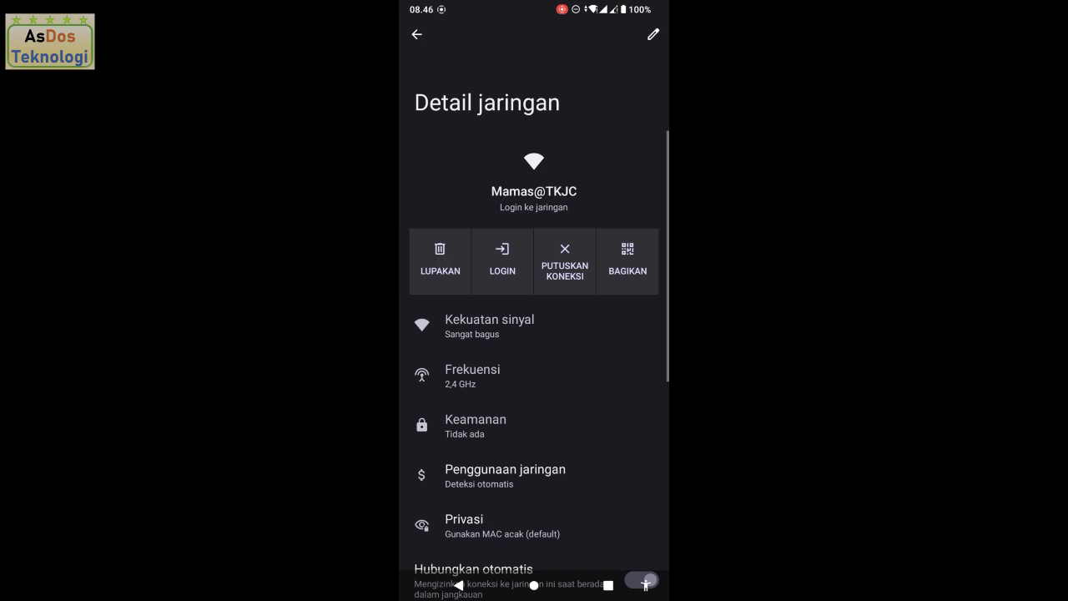
Step: Log in on the hotspot page as user siswa with its password
{"action": "left_click", "coordinate": [513, 264]}
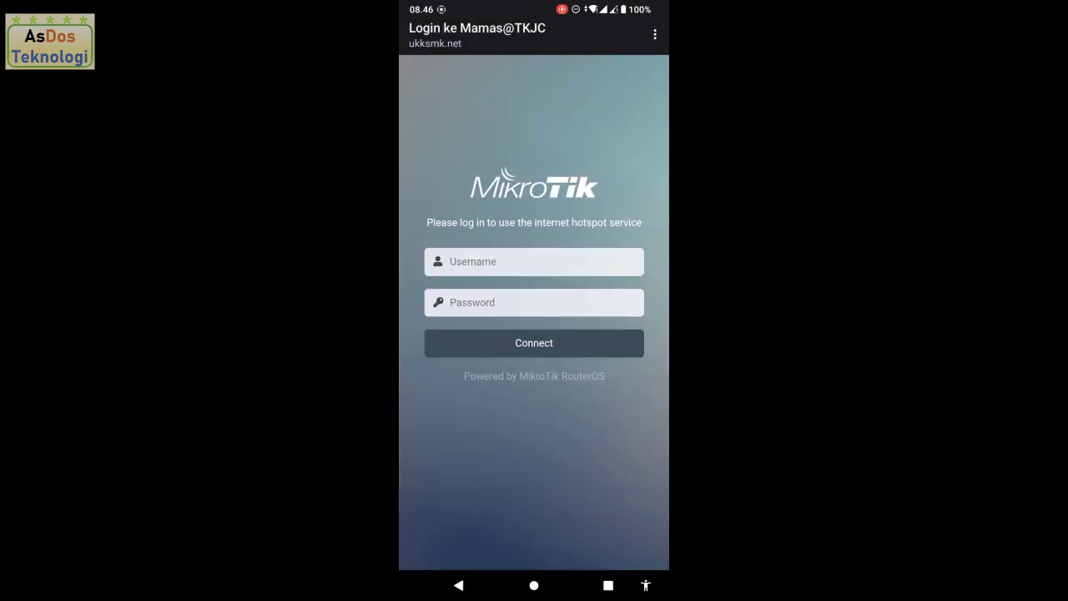
{"action": "left_click", "coordinate": [543, 258]}
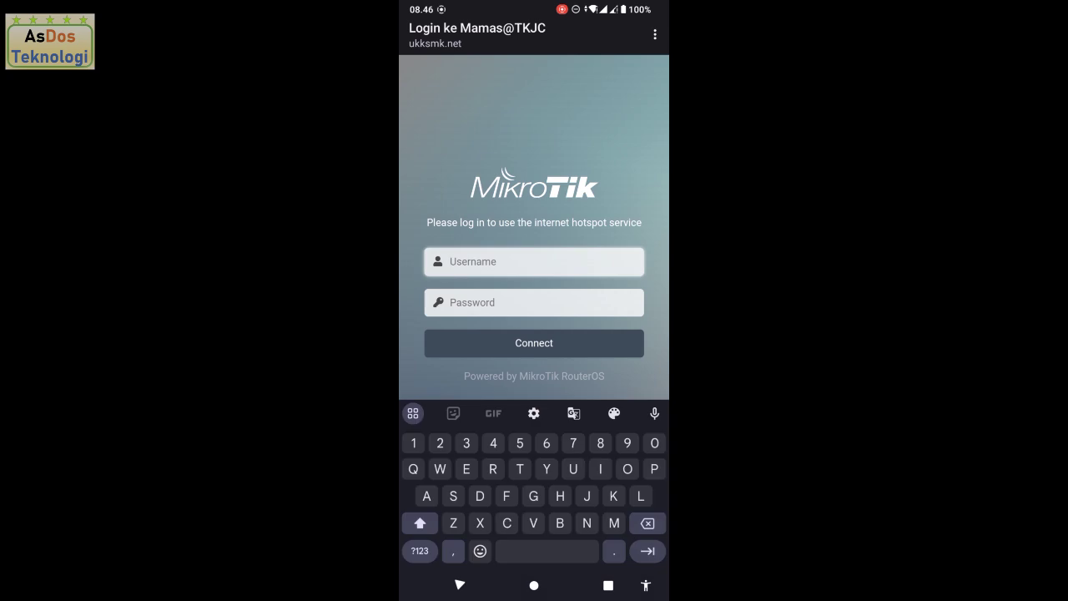
{"action": "type", "text": "siswa"}
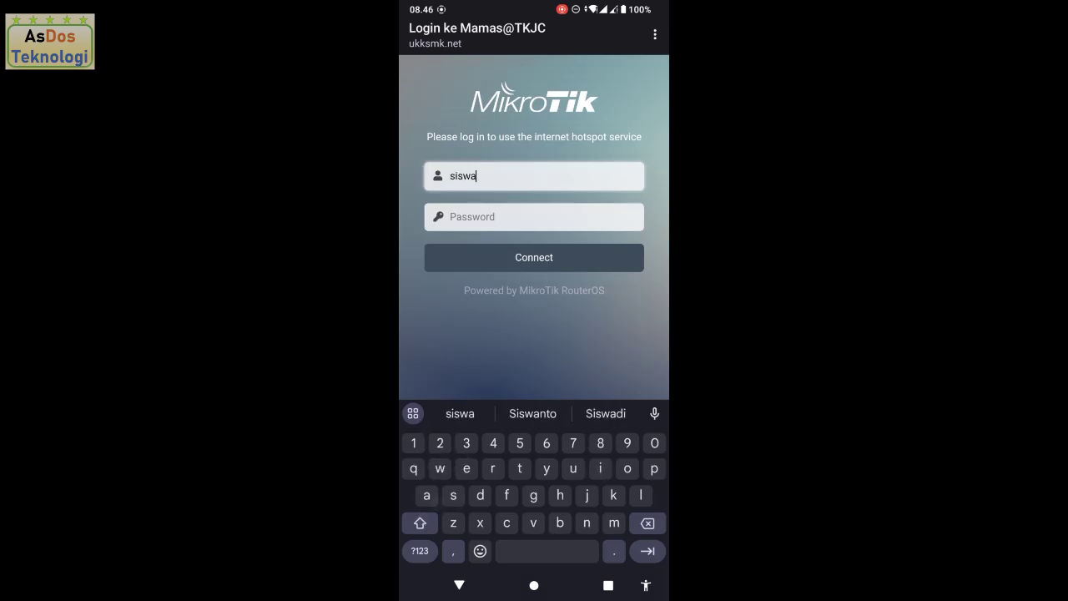
{"action": "left_click", "coordinate": [574, 222]}
{"action": "type", "text": "siswa"}
{"action": "left_click", "coordinate": [582, 274]}
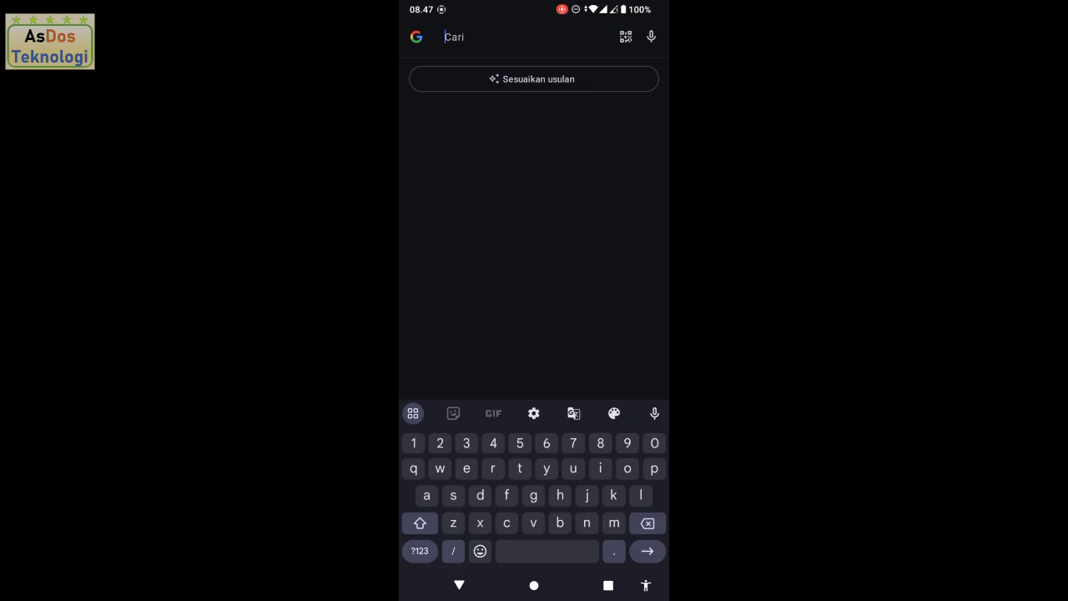
Step: Load fast.com on the phone to measure the hotspot speed
{"action": "type", "text": "fast"}
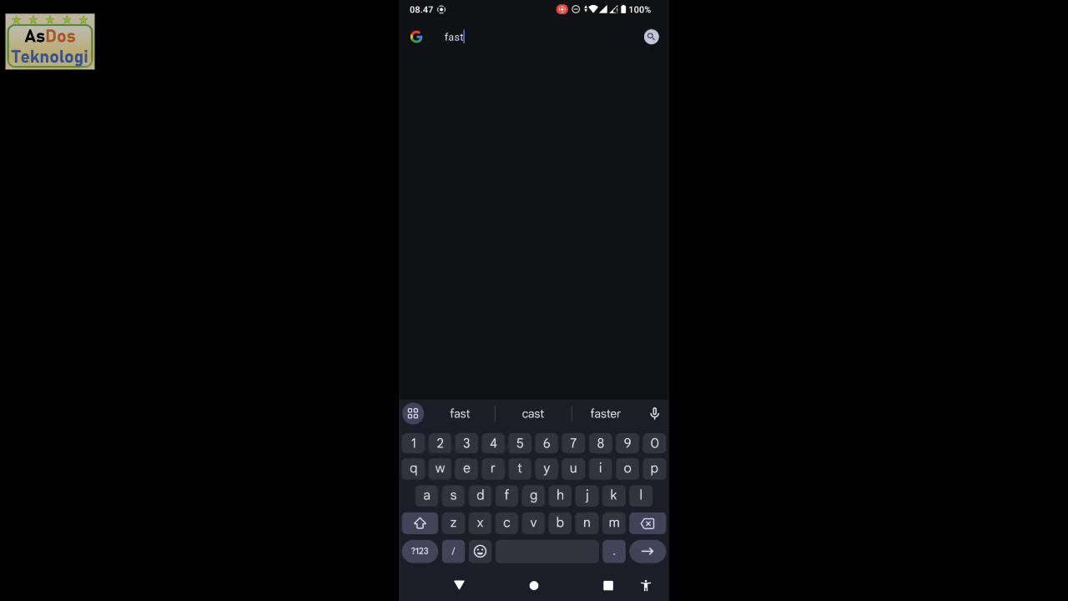
{"action": "type", "text": ".com"}
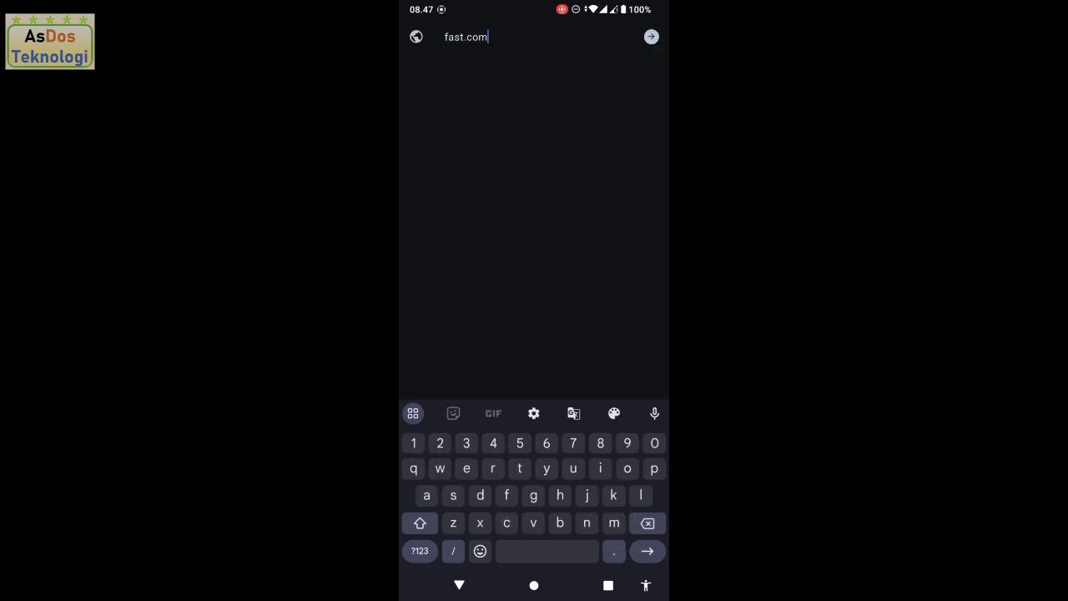
{"action": "key", "text": "Return"}
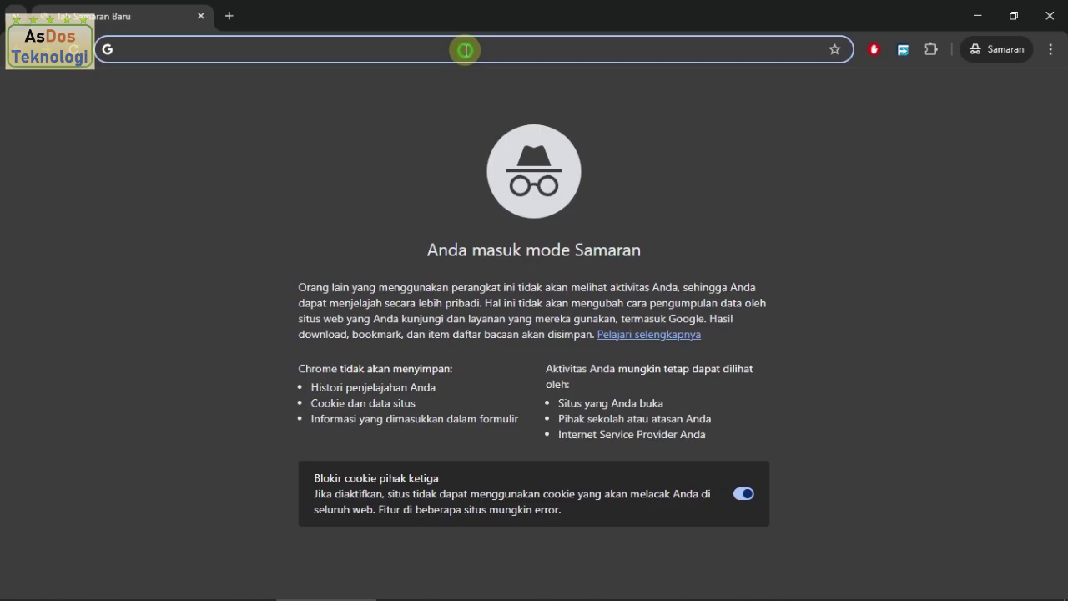
Step: Load fast.com in the laptop's incognito tab to measure its speed
{"action": "type", "text": "fas"}
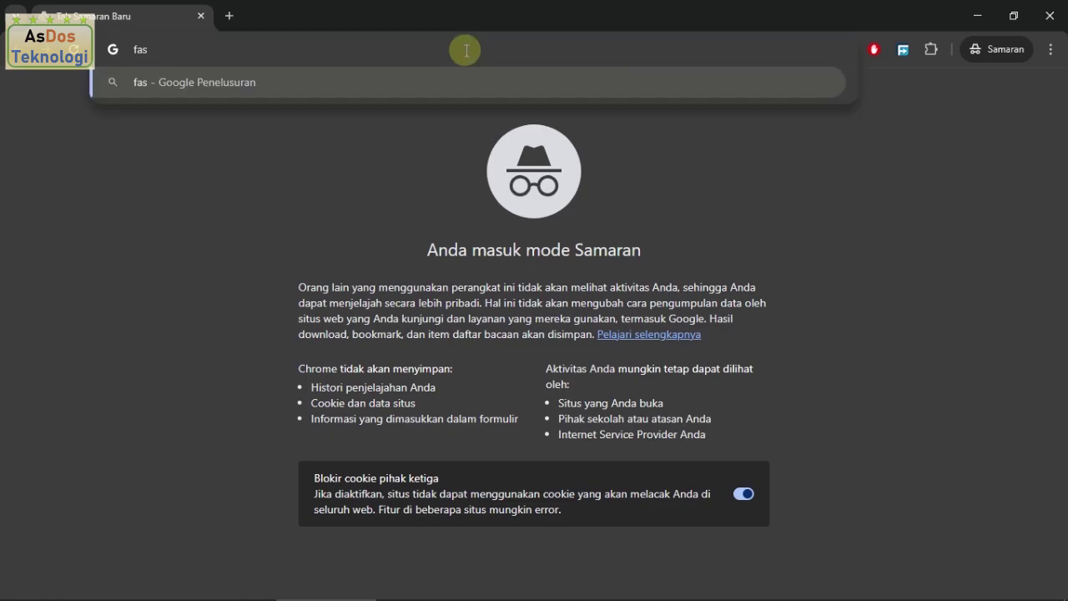
{"action": "type", "text": "t.com"}
{"action": "key", "text": "Return"}
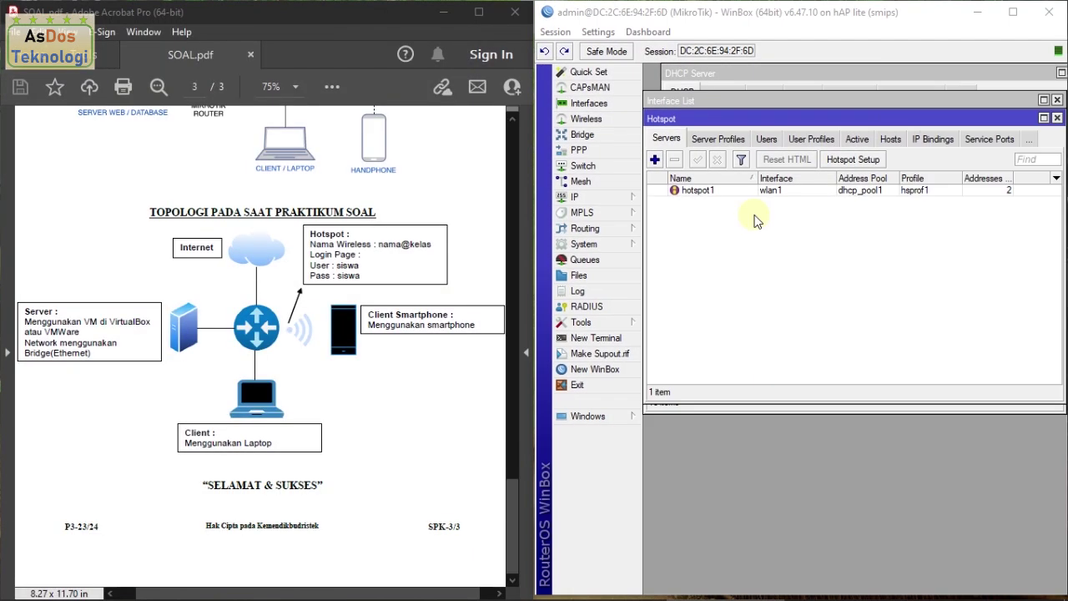
Step: Review the 256 kbps cable and 128 kbps wireless speed requirements in the task notes
{"action": "scroll", "coordinate": [424, 318], "scroll_direction": "up", "scroll_amount": 10}
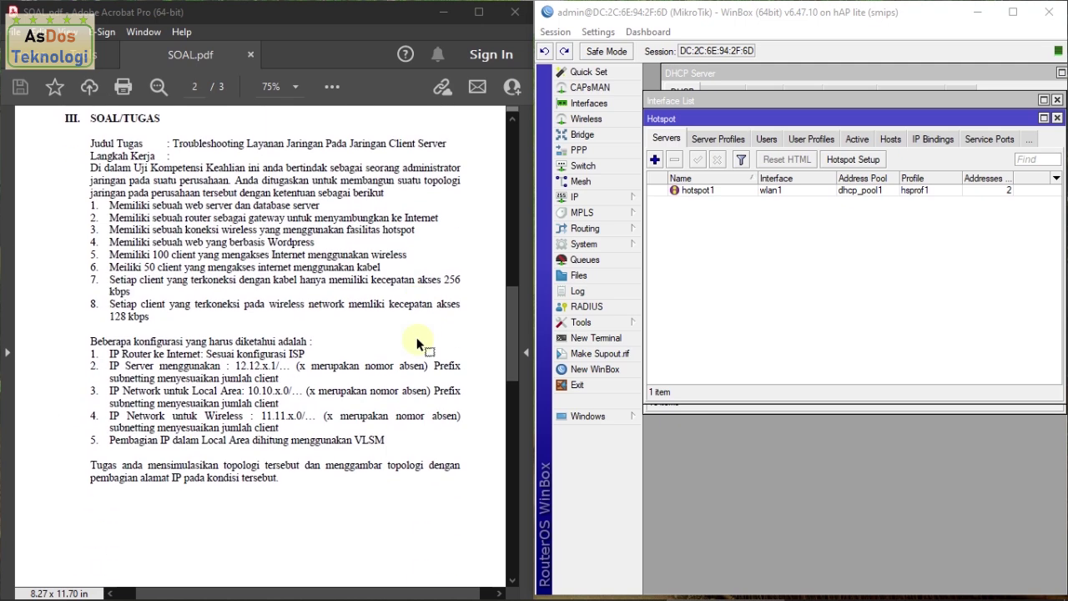
{"action": "left_click_drag", "start_coordinate": [273, 281], "coordinate": [476, 289]}
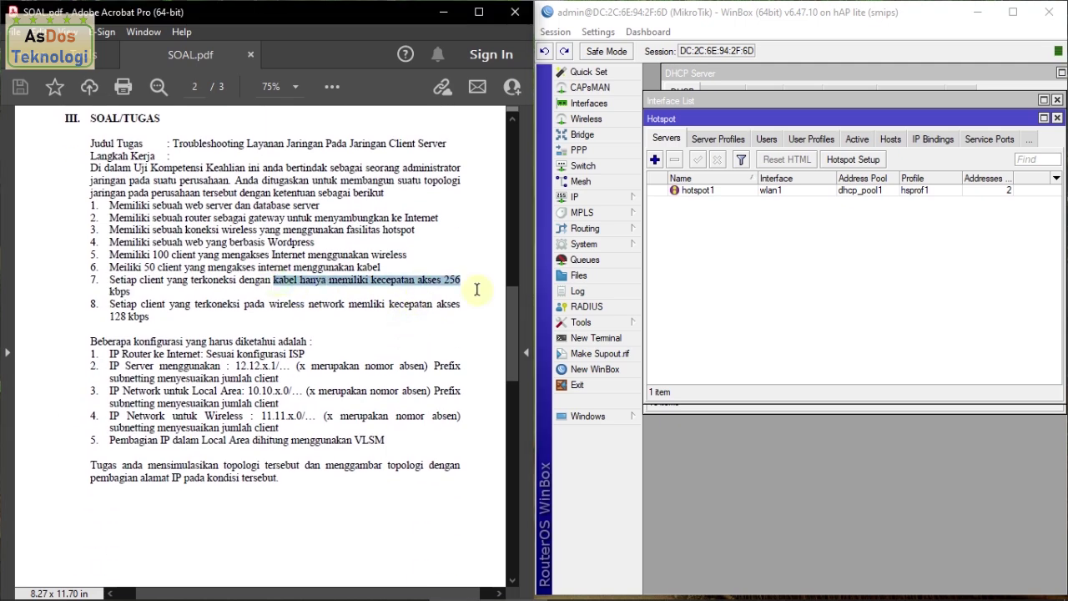
{"action": "left_click", "coordinate": [458, 289]}
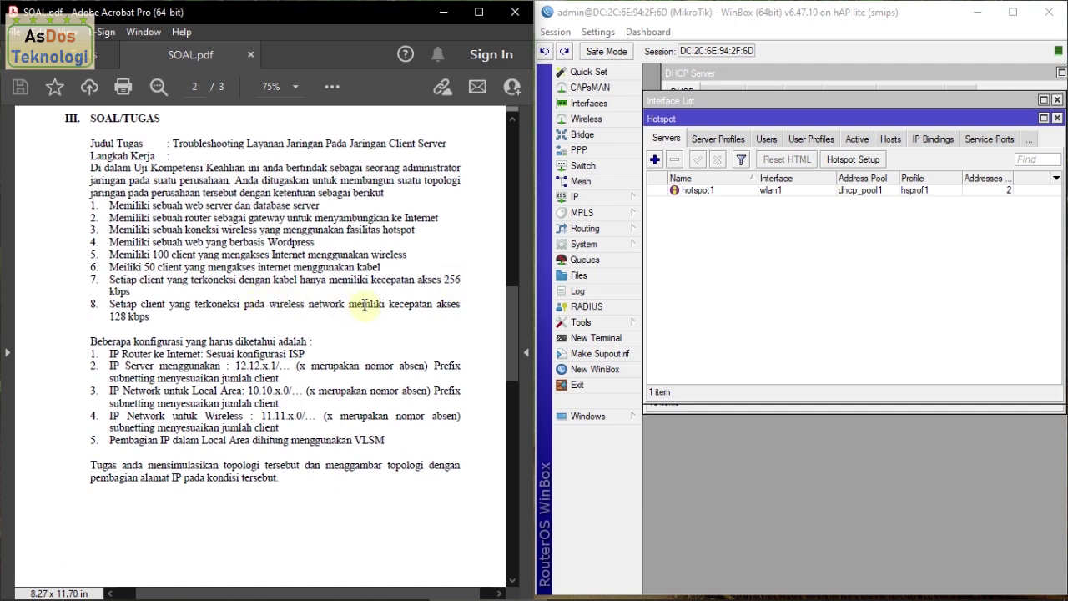
{"action": "left_click_drag", "start_coordinate": [103, 323], "coordinate": [150, 318]}
{"action": "left_click", "coordinate": [150, 318]}
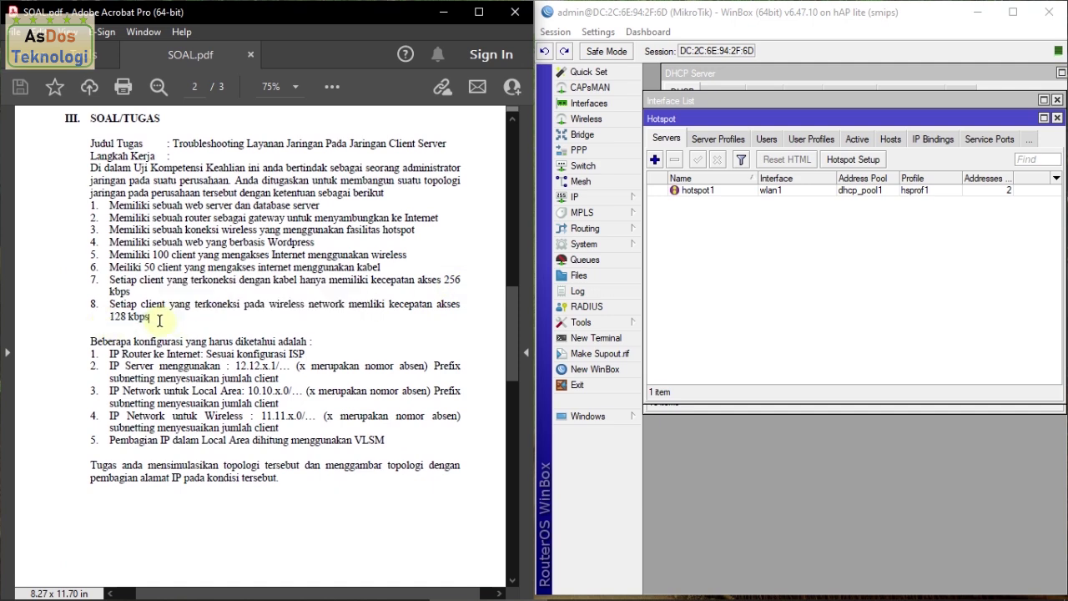
Step: Add a new simple queue named pembatasan kabel
{"action": "left_click", "coordinate": [585, 259]}
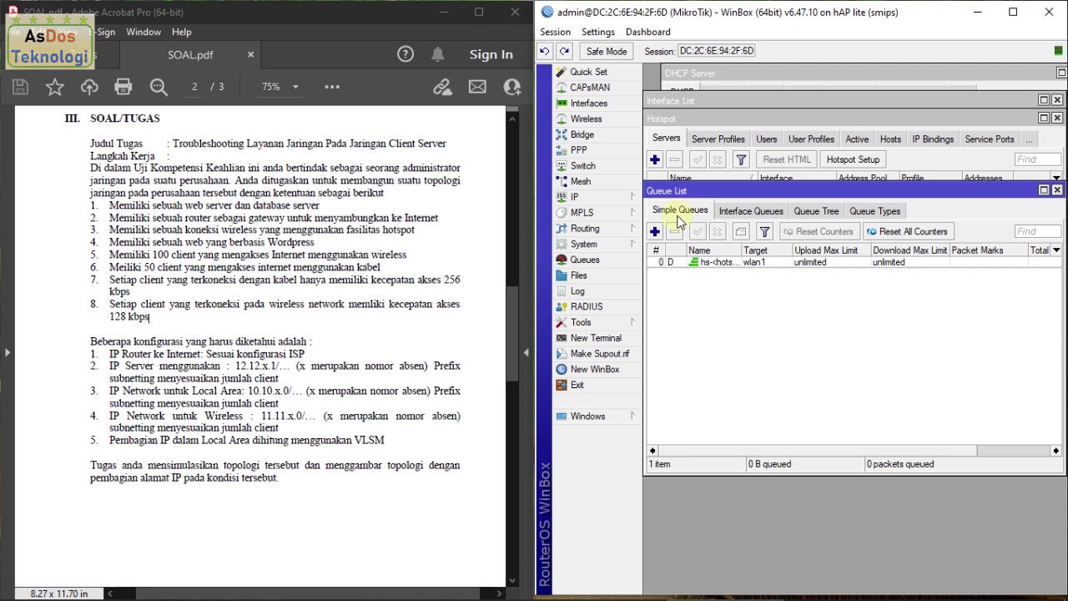
{"action": "left_click", "coordinate": [655, 231]}
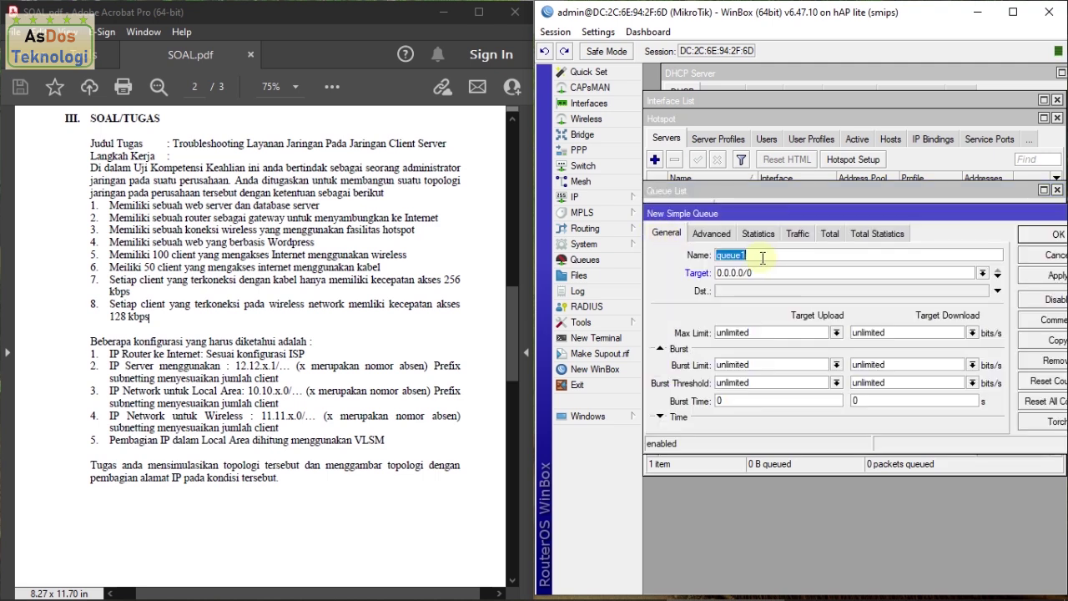
{"action": "type", "text": "pembatasankabel"}
{"action": "left_click", "coordinate": [762, 257]}
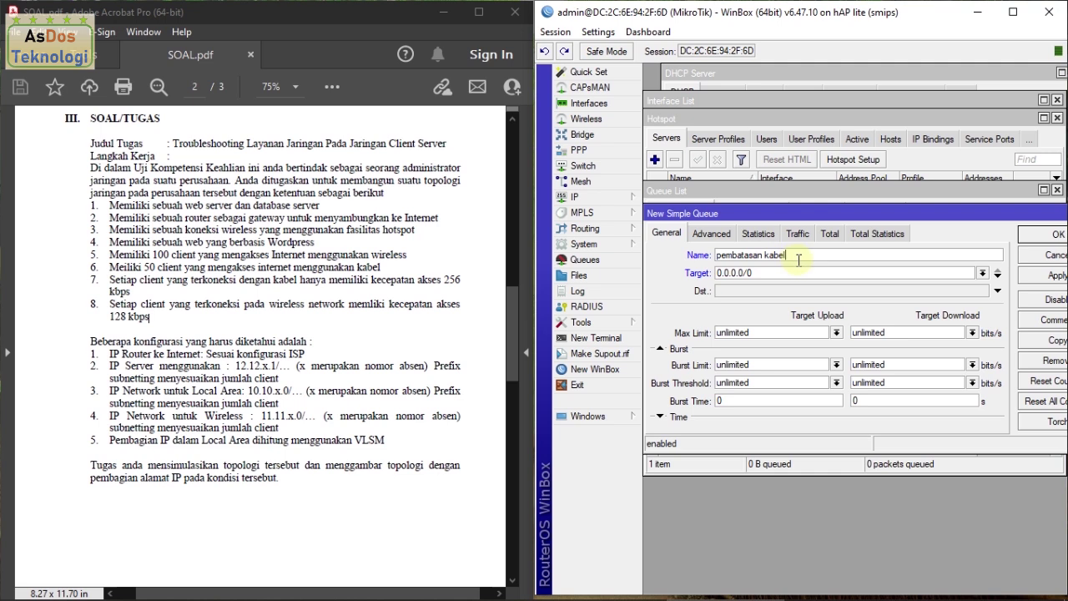
Step: Target the queue at ether2 with 256k upload and download max limits and save it
{"action": "left_click", "coordinate": [983, 273]}
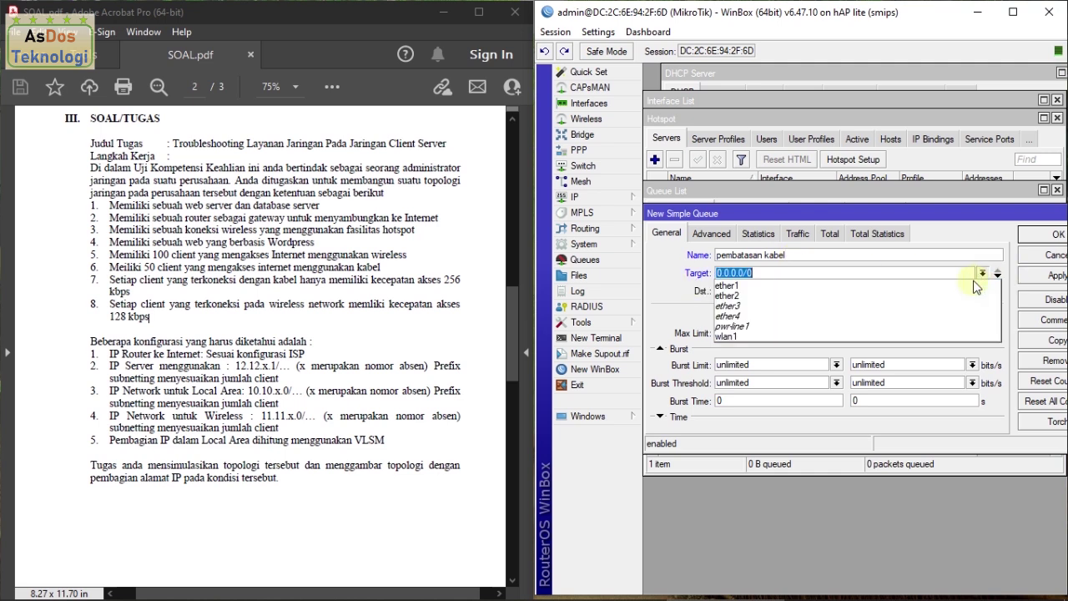
{"action": "left_click", "coordinate": [949, 296]}
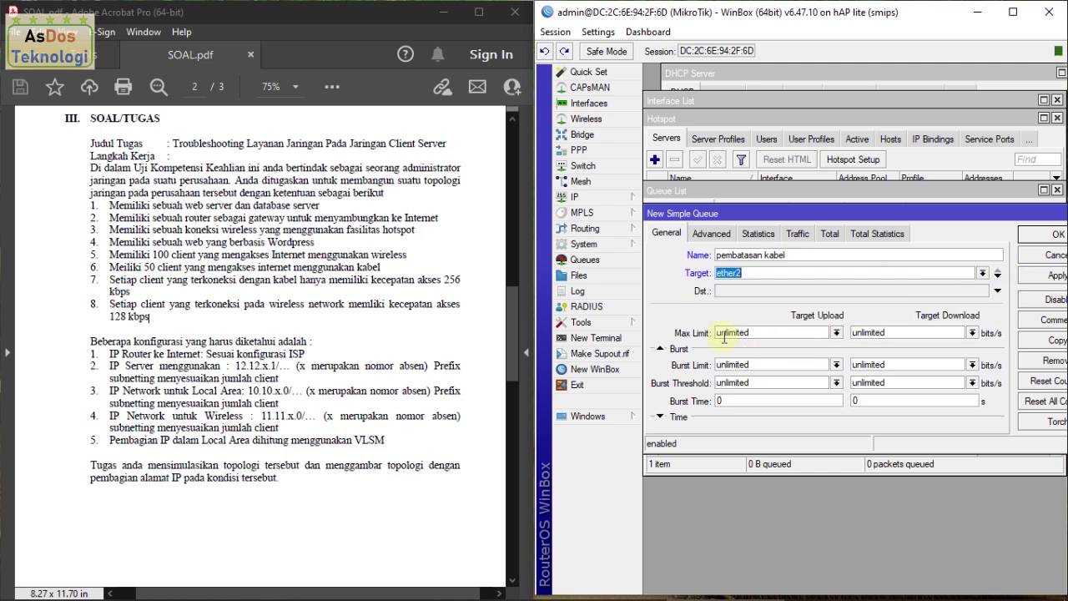
{"action": "left_click", "coordinate": [836, 333]}
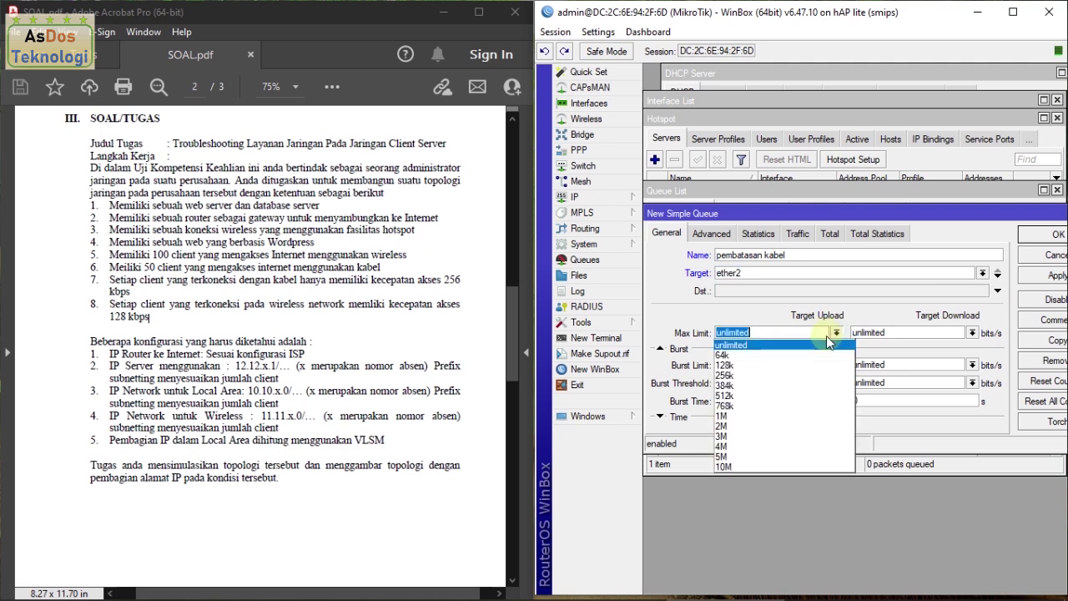
{"action": "left_click", "coordinate": [773, 376]}
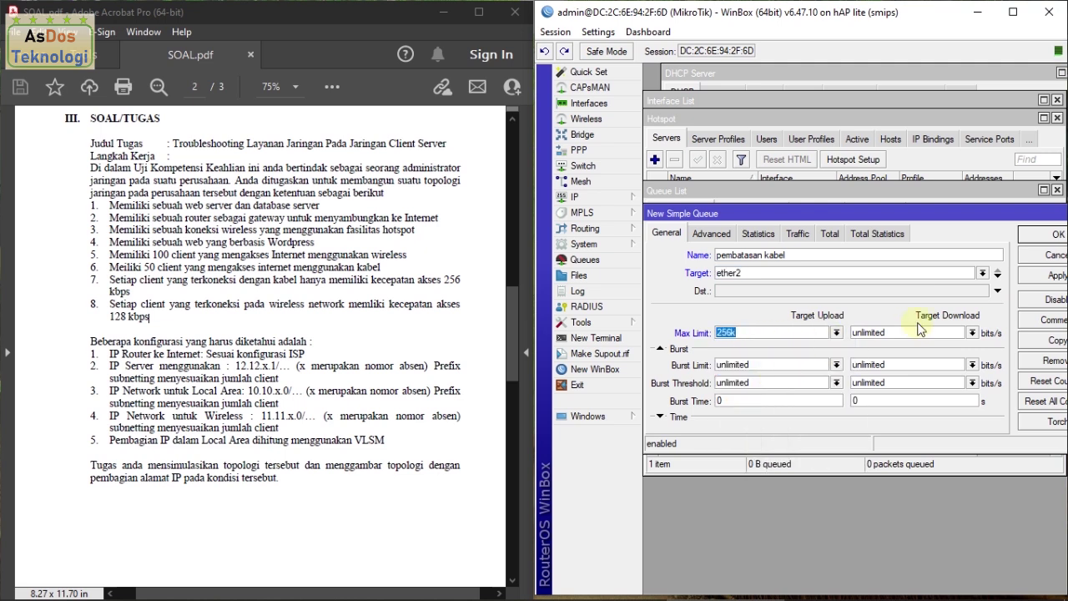
{"action": "left_click", "coordinate": [971, 334]}
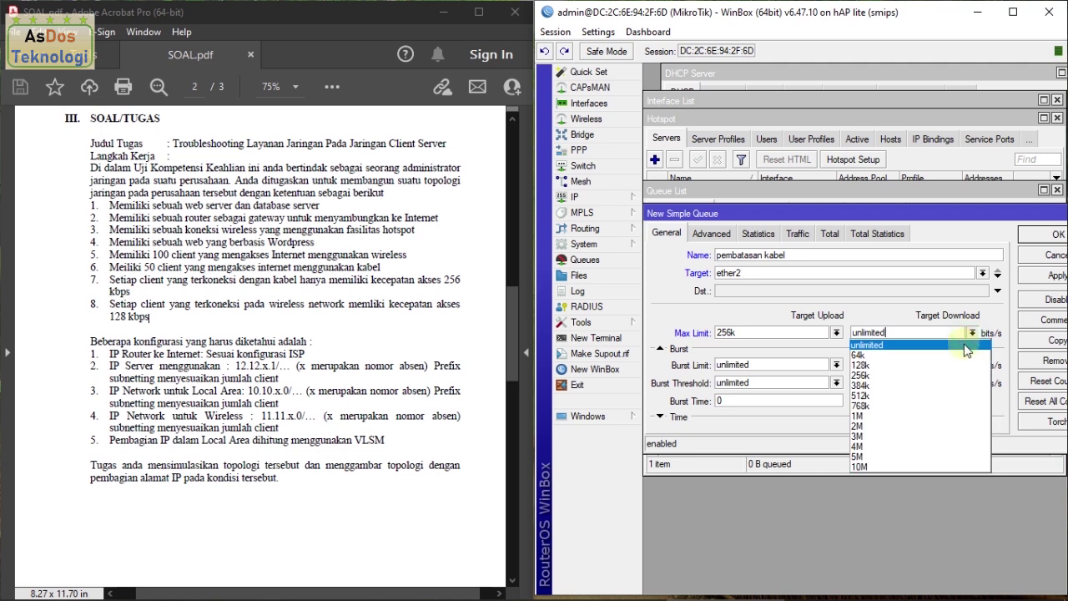
{"action": "left_click", "coordinate": [958, 376]}
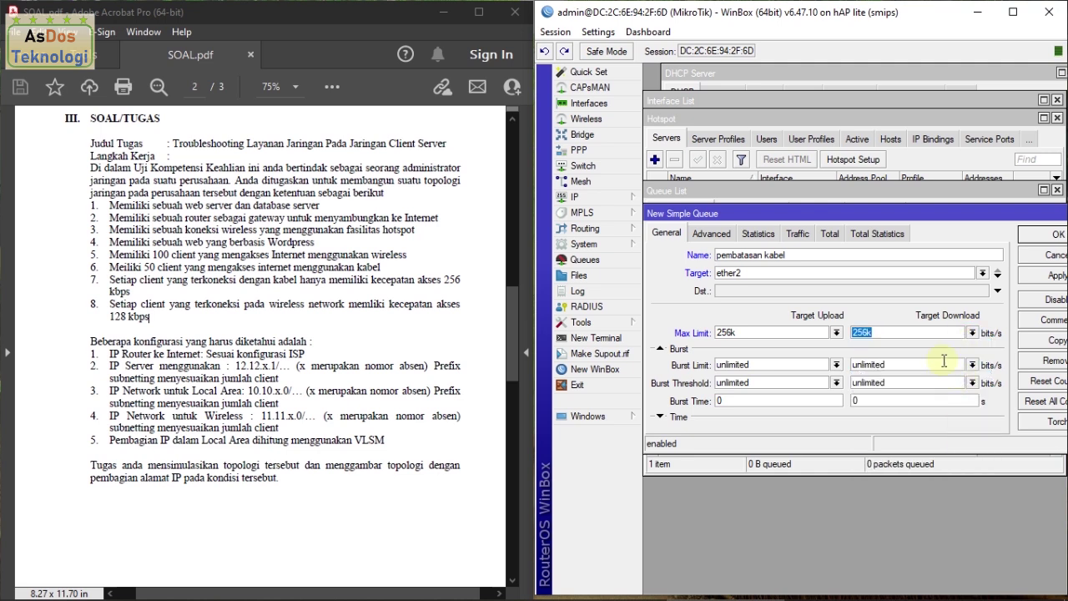
{"action": "left_click", "coordinate": [1039, 276]}
{"action": "left_click", "coordinate": [1037, 235]}
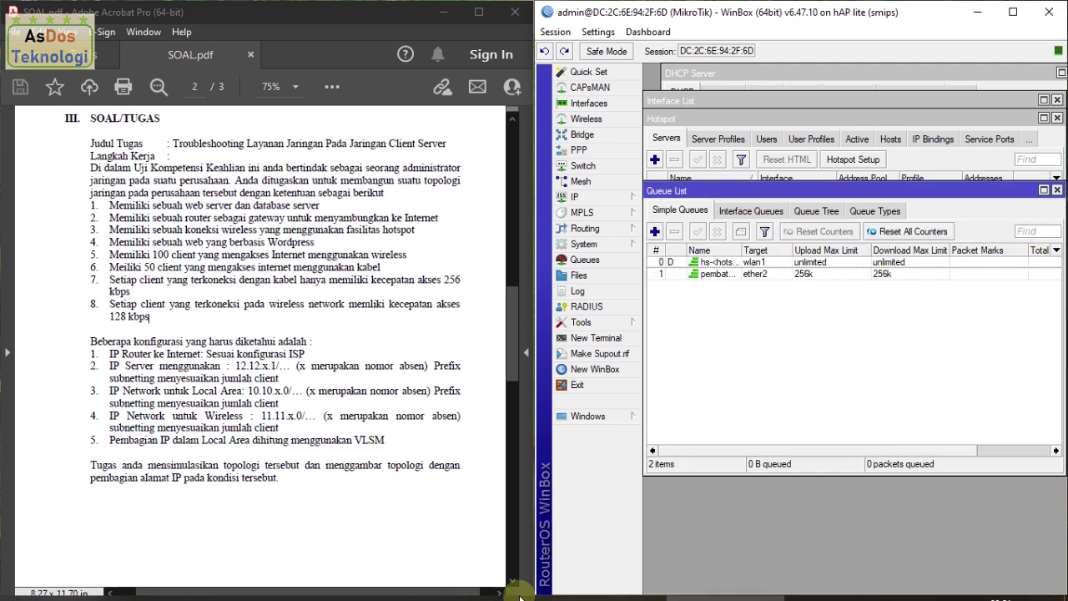
{"action": "left_click", "coordinate": [264, 587]}
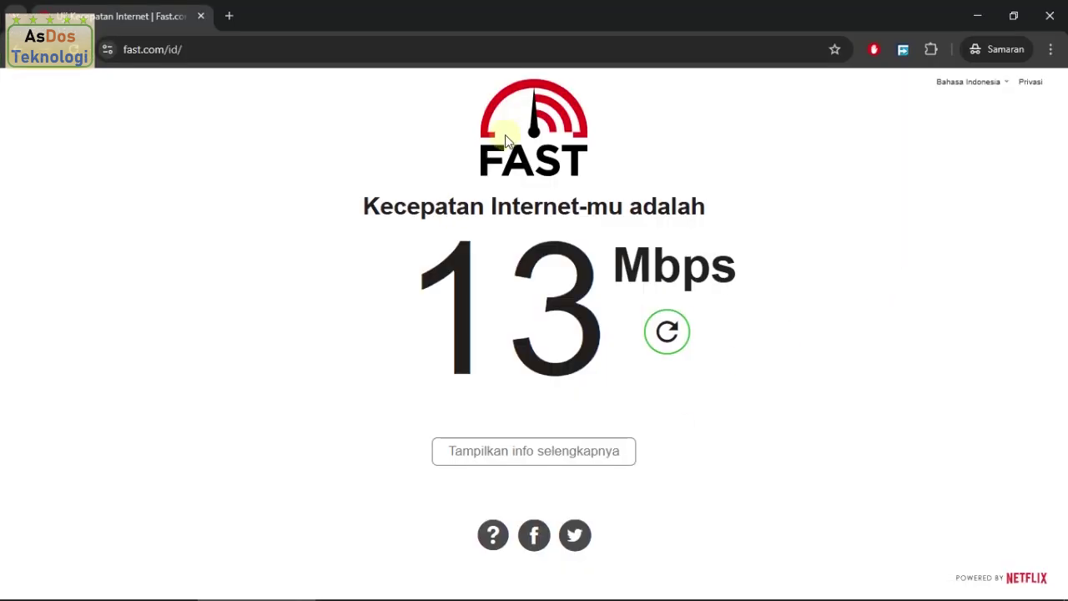
Step: Rerun the Fast.com speed test, confirming about 250 Kbps, then minimize Chrome
{"action": "left_click", "coordinate": [400, 52]}
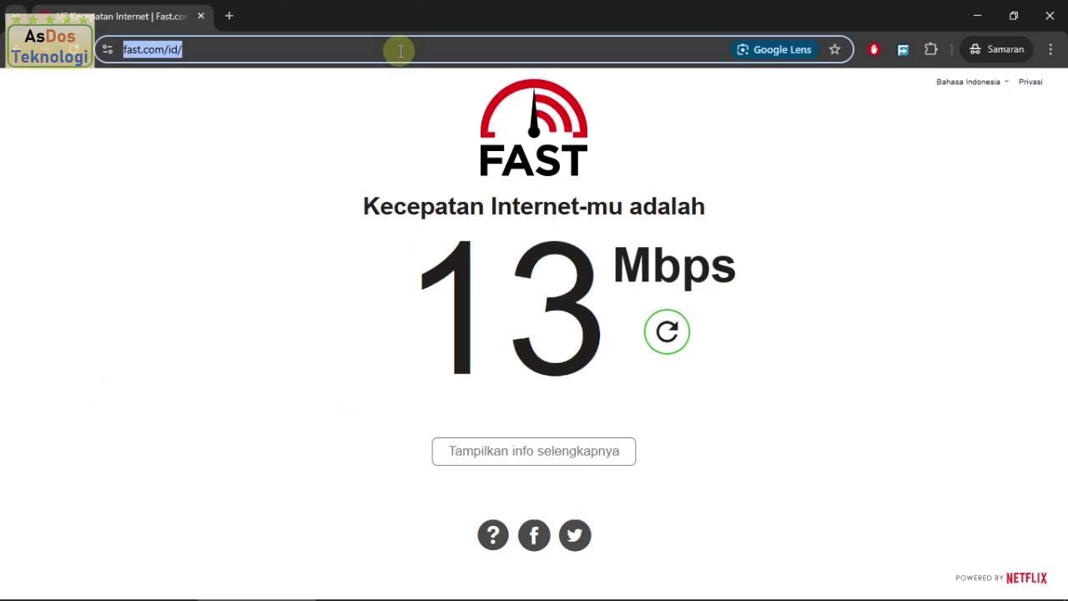
{"action": "key", "text": "Return"}
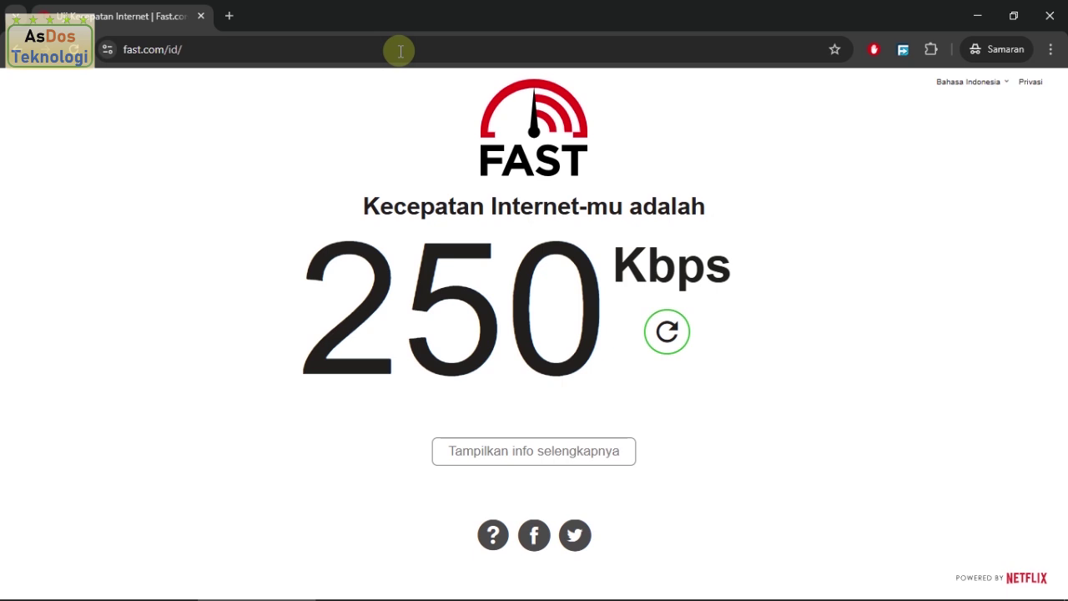
{"action": "left_click", "coordinate": [977, 15]}
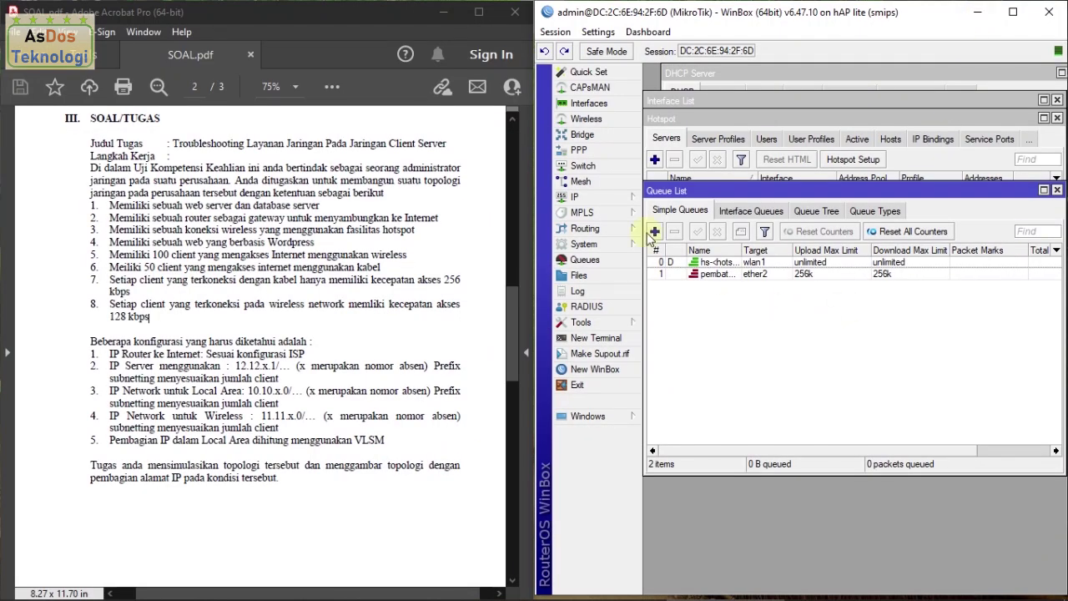
Step: Close the Queue List, Hotspot and Interface List windows in WinBox
{"action": "left_click", "coordinate": [1057, 190]}
{"action": "left_click", "coordinate": [1056, 118]}
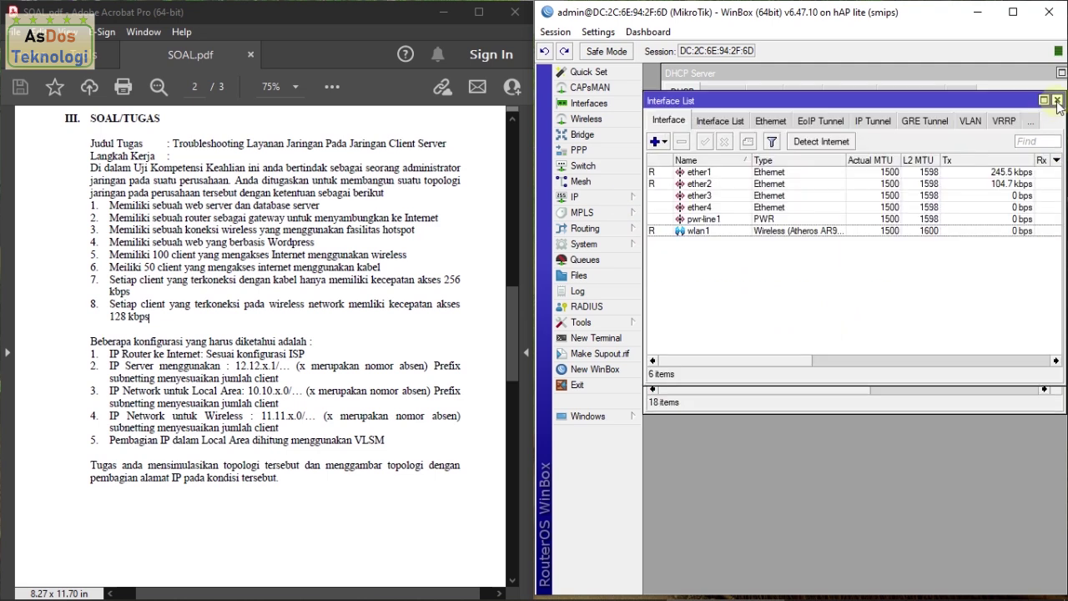
{"action": "left_click", "coordinate": [1057, 99]}
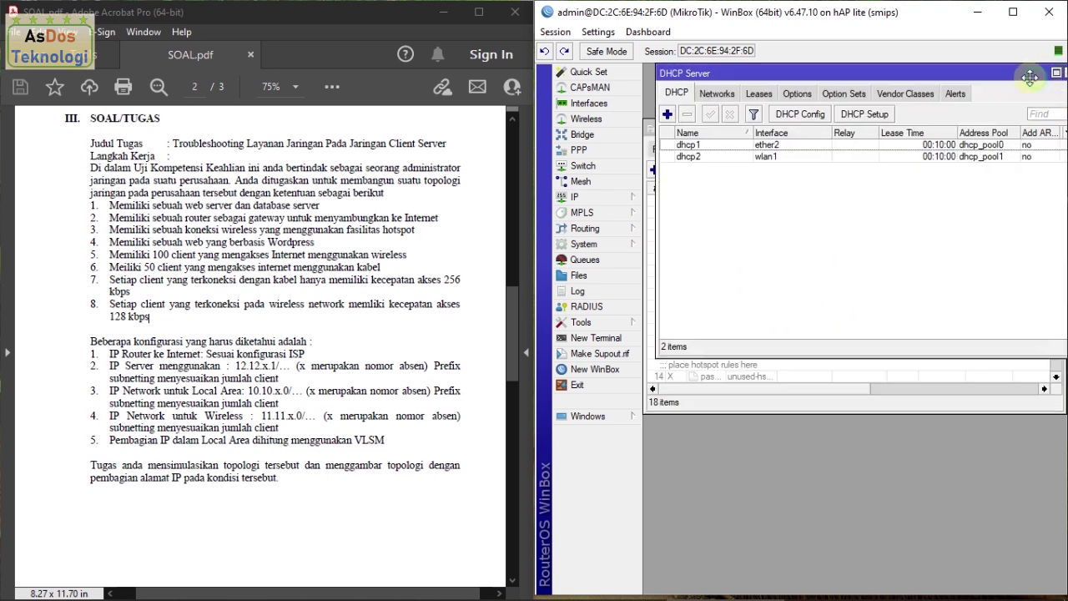
Step: Close the DHCP Server, Firewall, address list and DHCP Client windows
{"action": "left_click", "coordinate": [1059, 73]}
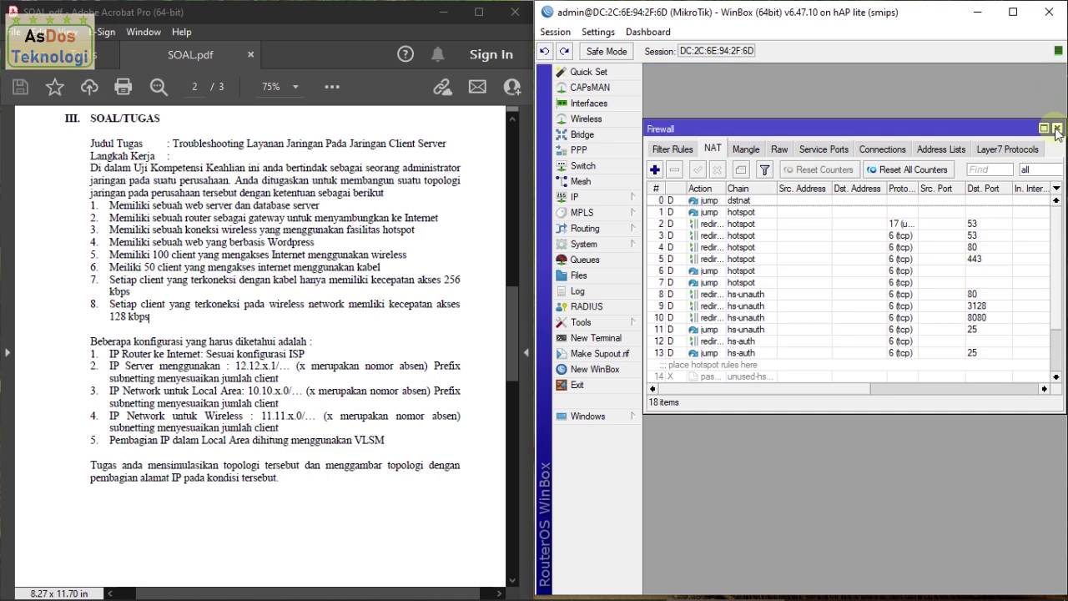
{"action": "left_click", "coordinate": [1056, 124]}
{"action": "left_click", "coordinate": [909, 150]}
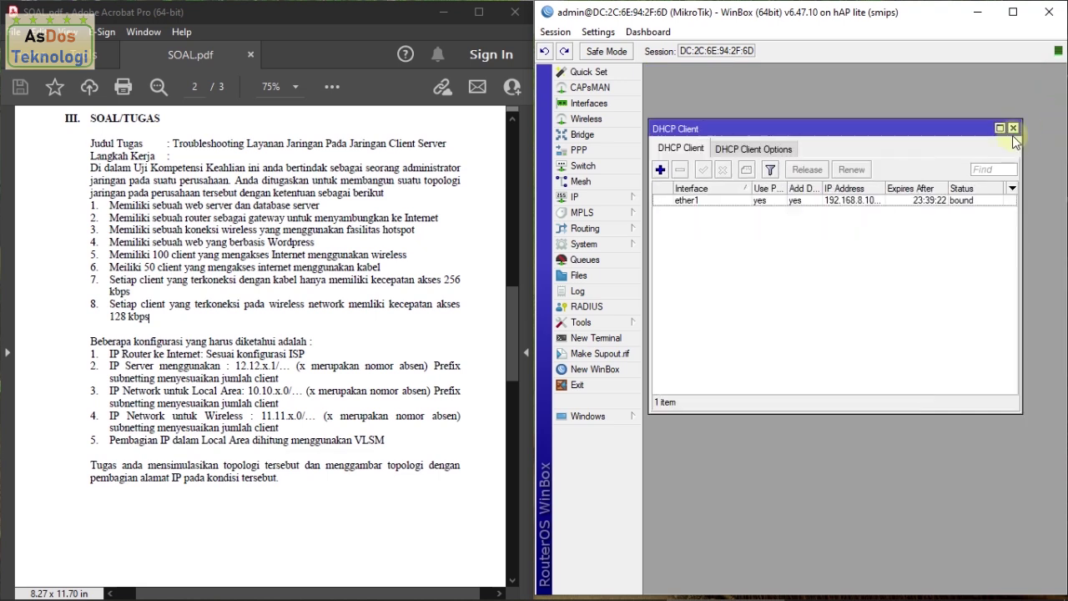
{"action": "left_click", "coordinate": [1013, 127]}
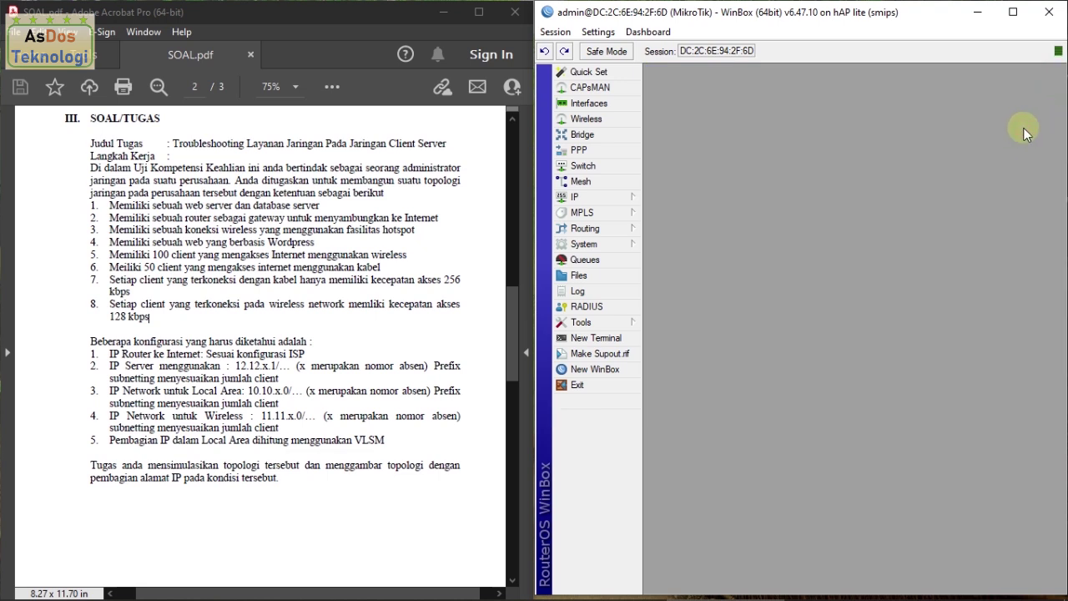
Step: Open IP > Hotspot and show the User Profiles tab
{"action": "left_click", "coordinate": [609, 198]}
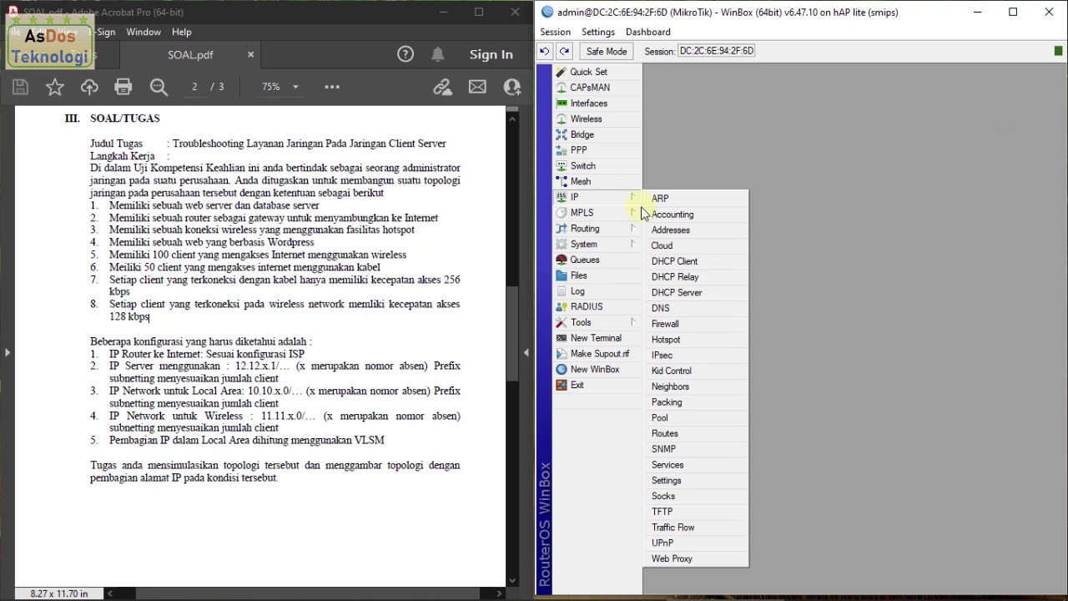
{"action": "left_click", "coordinate": [666, 340]}
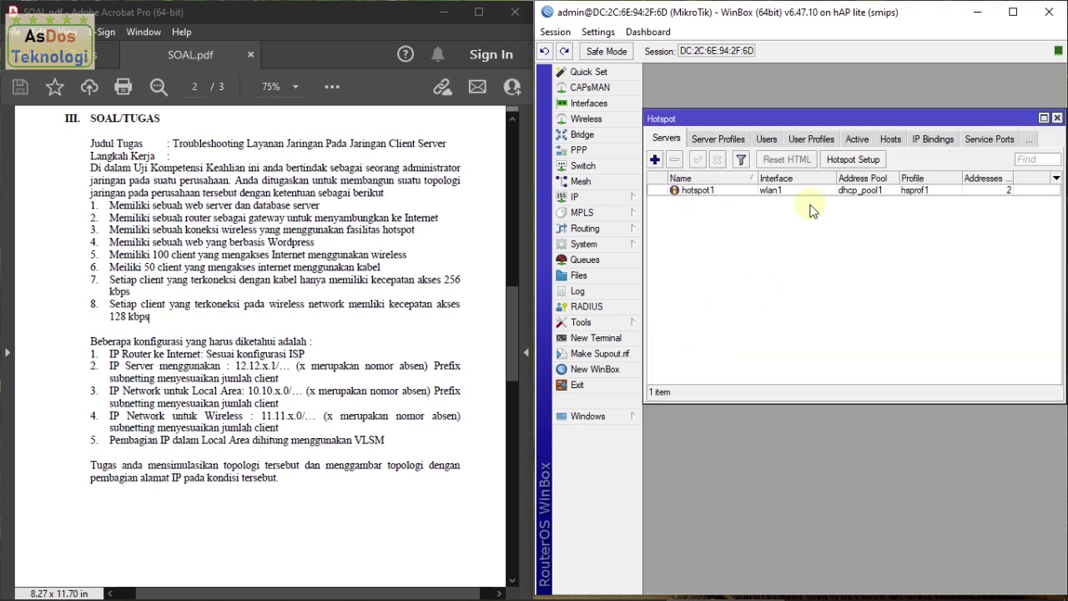
{"action": "left_click", "coordinate": [810, 143]}
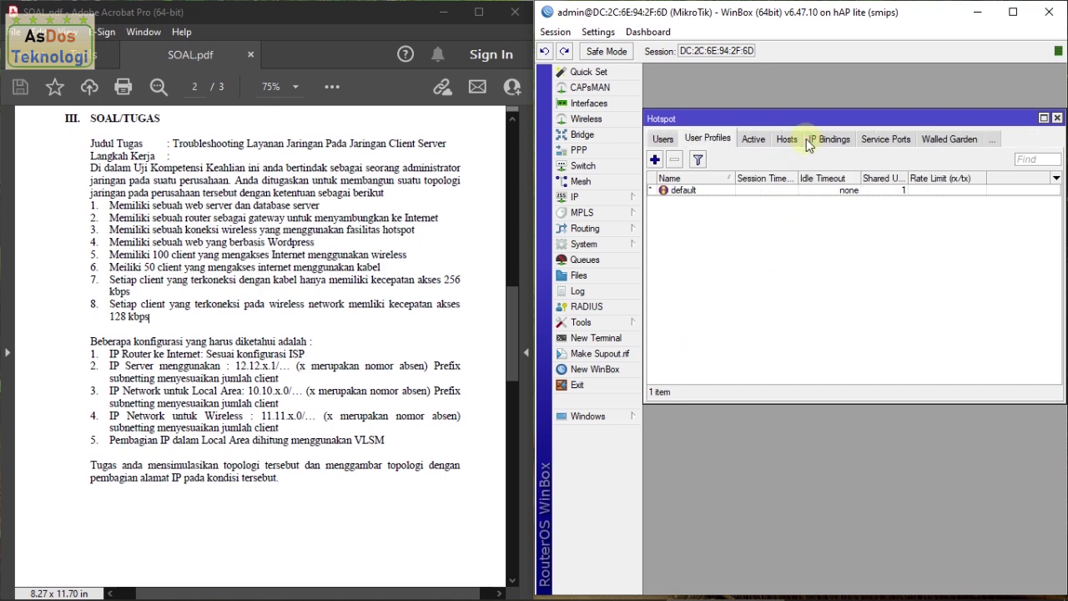
Step: Create a new hotspot user profile named profil_wlan using address pool dhcp_pool1
{"action": "left_click", "coordinate": [659, 163]}
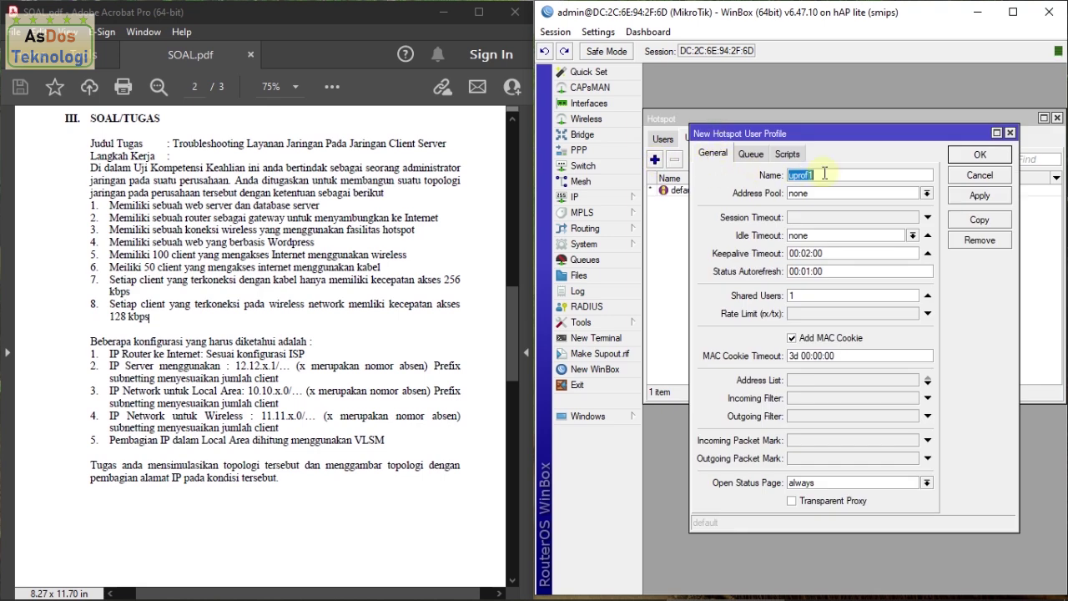
{"action": "type", "text": "profil_wlan"}
{"action": "left_click", "coordinate": [926, 193]}
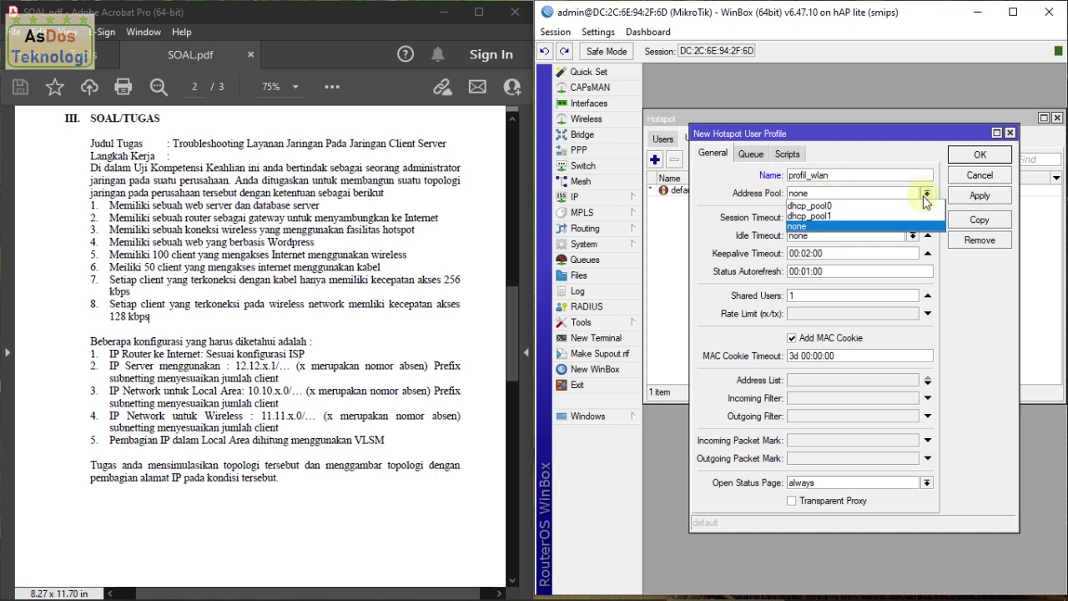
{"action": "left_click", "coordinate": [838, 217]}
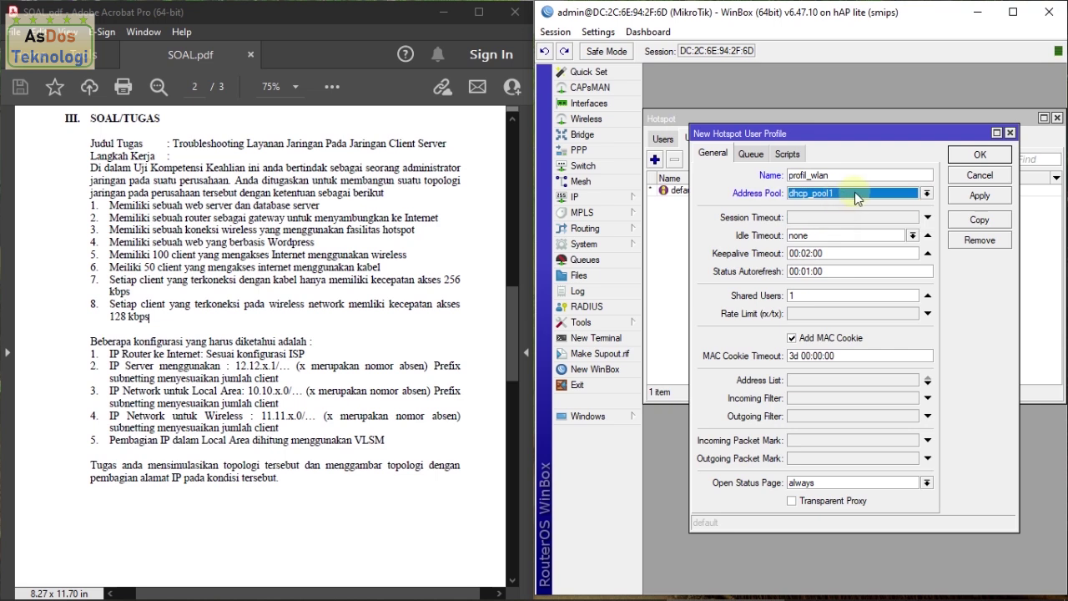
{"action": "left_click", "coordinate": [841, 193]}
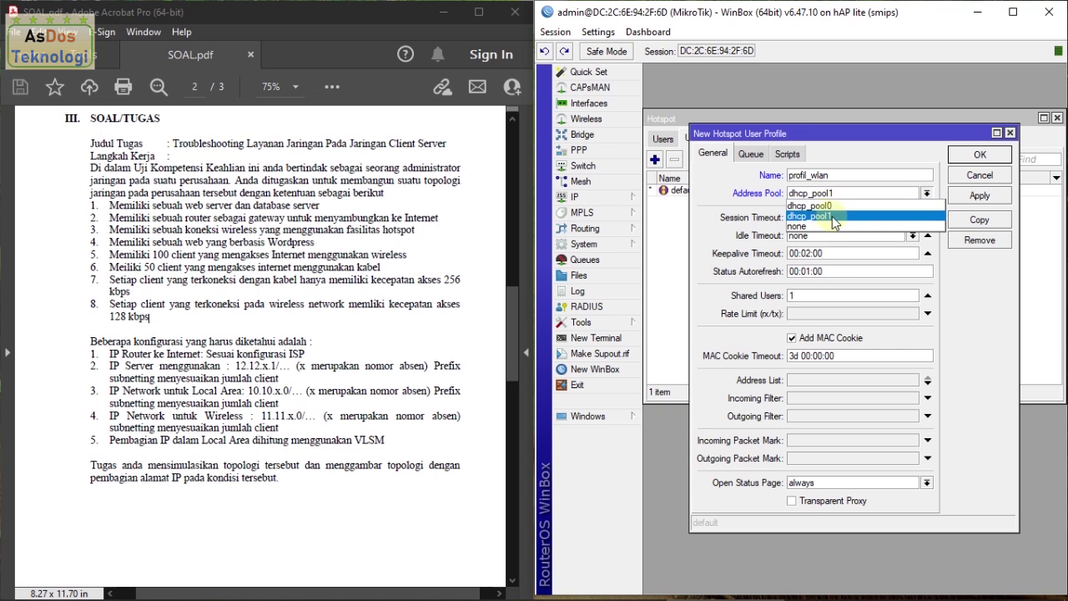
{"action": "left_click", "coordinate": [853, 216]}
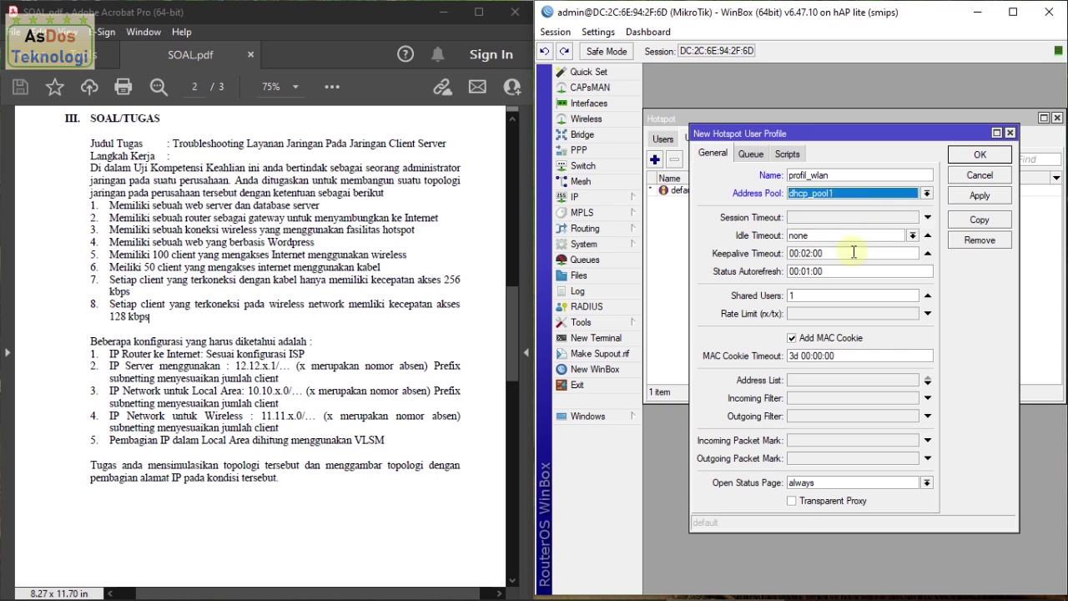
Step: Set 100 shared users and rate limit 128K/128K, disable MAC cookie, and apply
{"action": "double_click", "coordinate": [809, 296]}
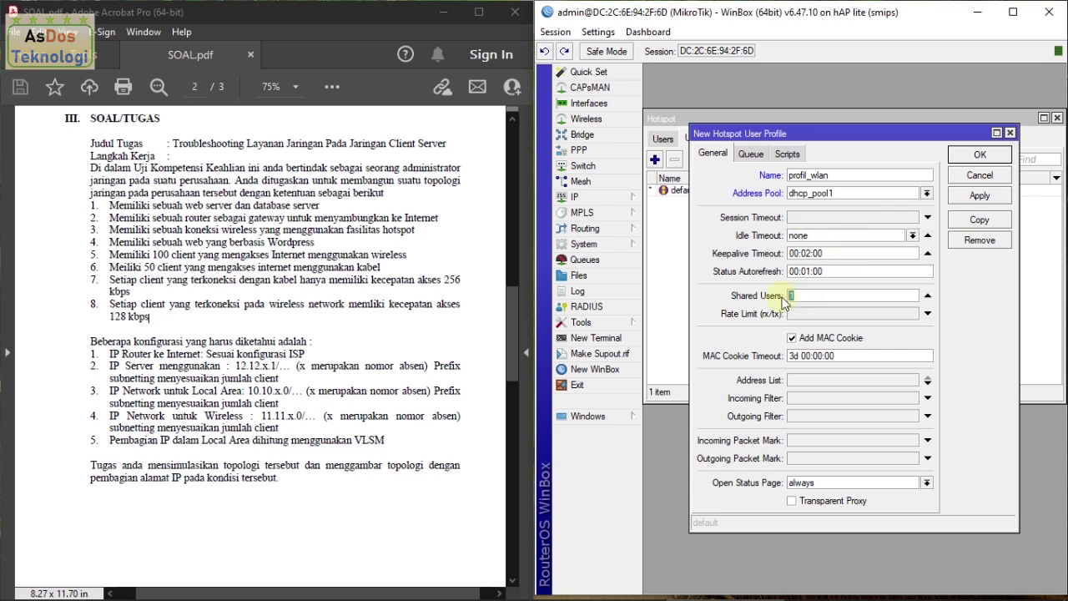
{"action": "type", "text": "100"}
{"action": "left_click", "coordinate": [816, 314]}
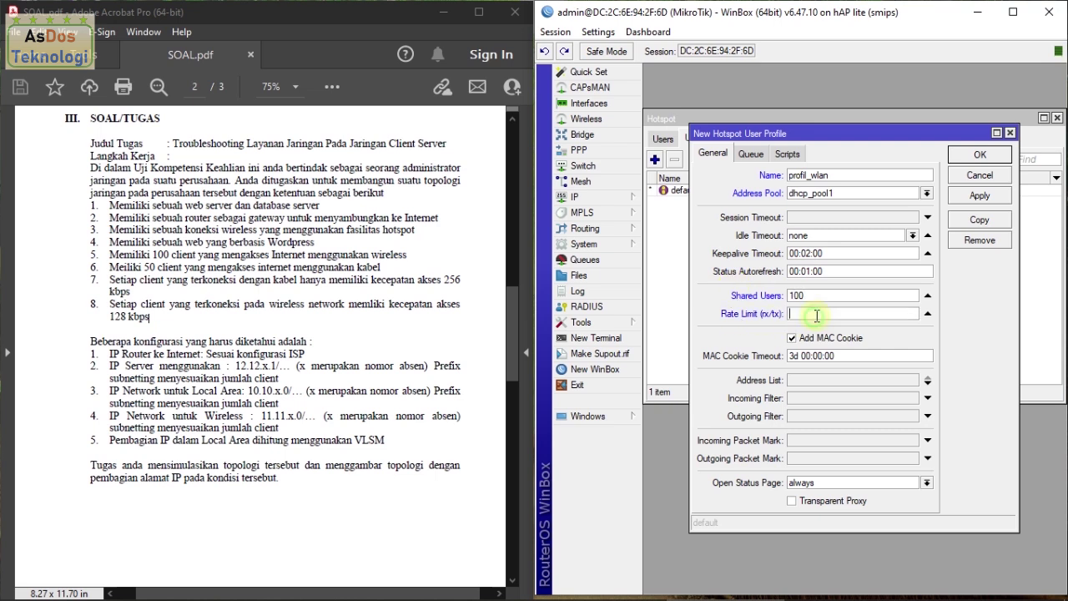
{"action": "type", "text": "128K/128K"}
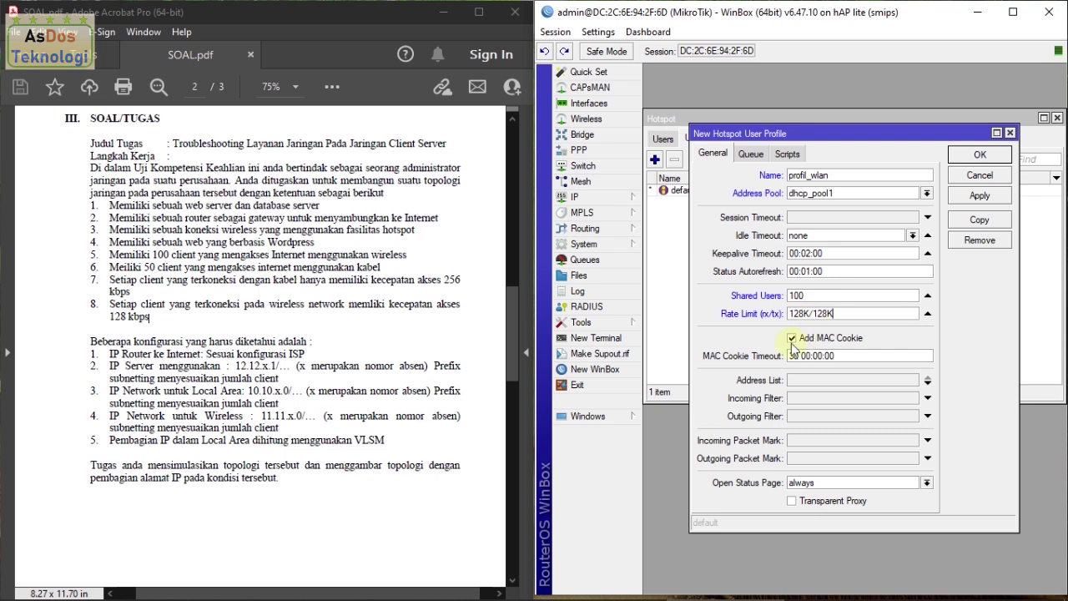
{"action": "left_click", "coordinate": [791, 338]}
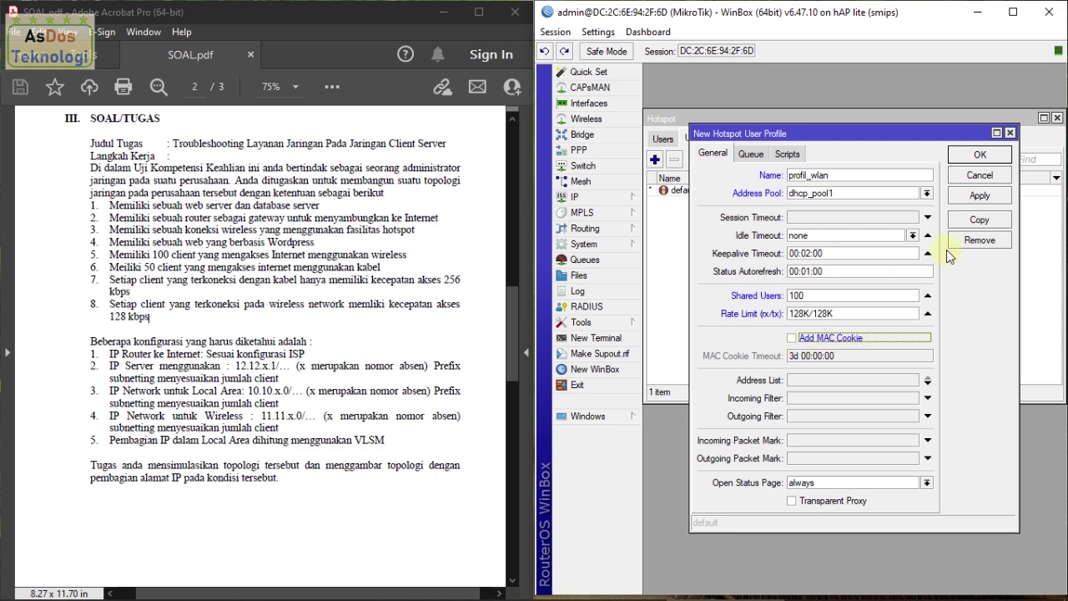
{"action": "left_click", "coordinate": [978, 198]}
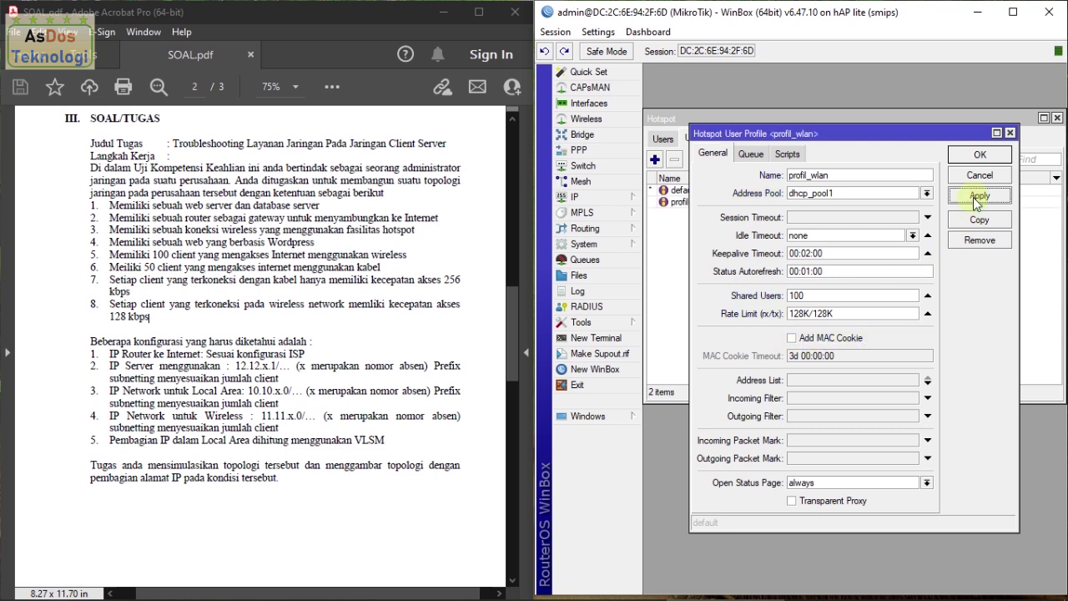
Step: Edit hotspot user siswa to use server hotspot1 and profile profil_wlan
{"action": "left_click", "coordinate": [977, 155]}
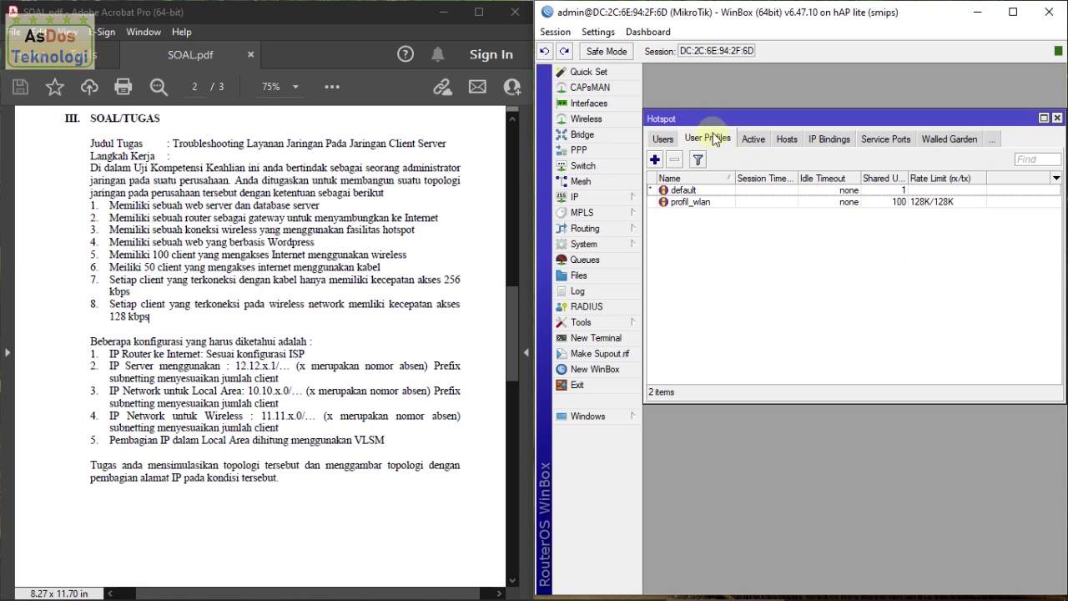
{"action": "left_click", "coordinate": [663, 140]}
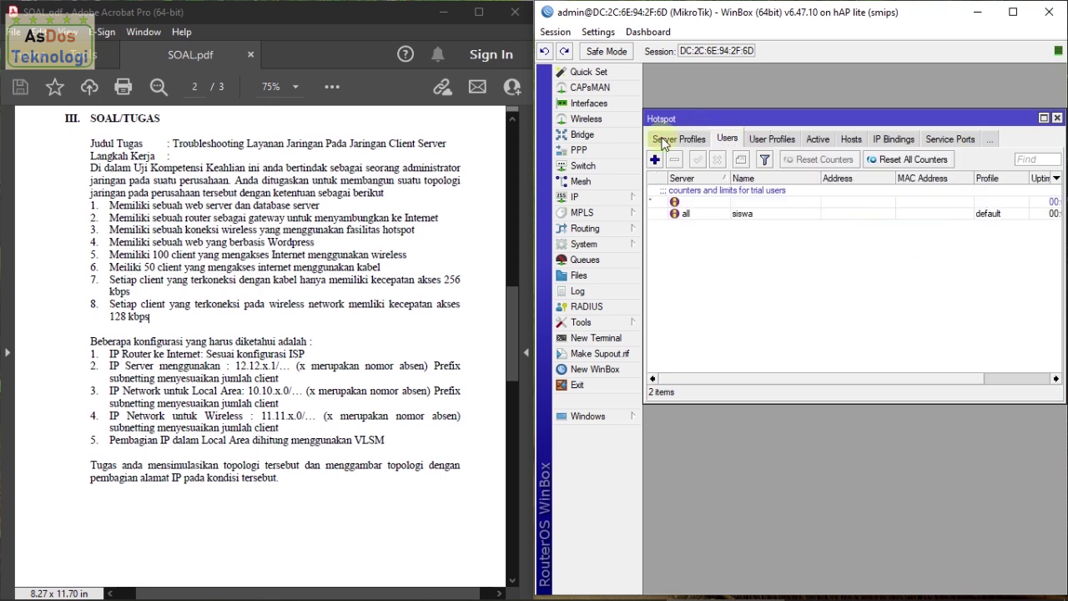
{"action": "double_click", "coordinate": [714, 219]}
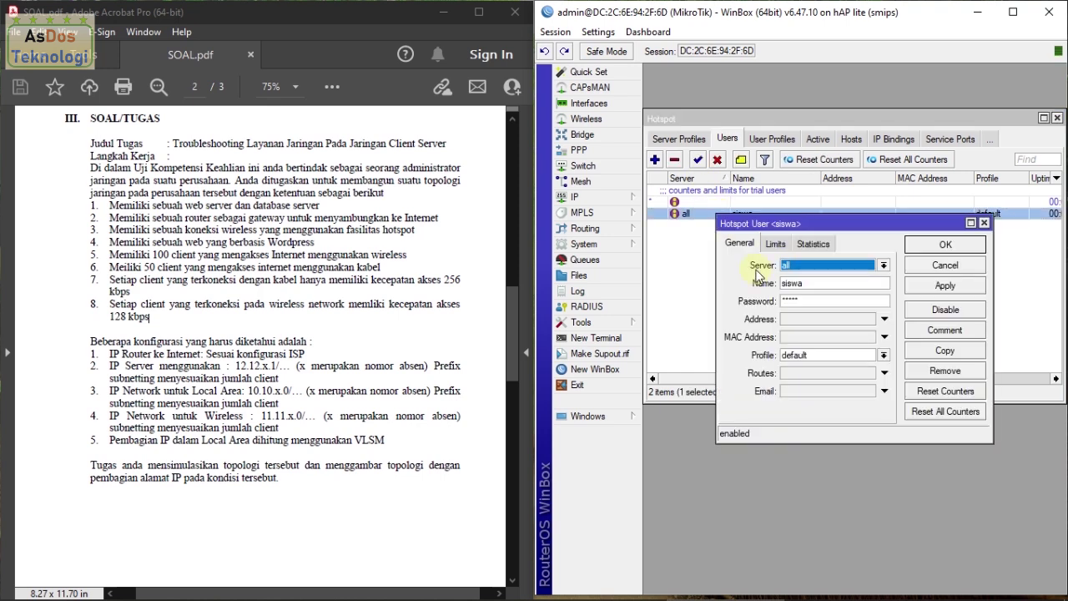
{"action": "left_click", "coordinate": [819, 267]}
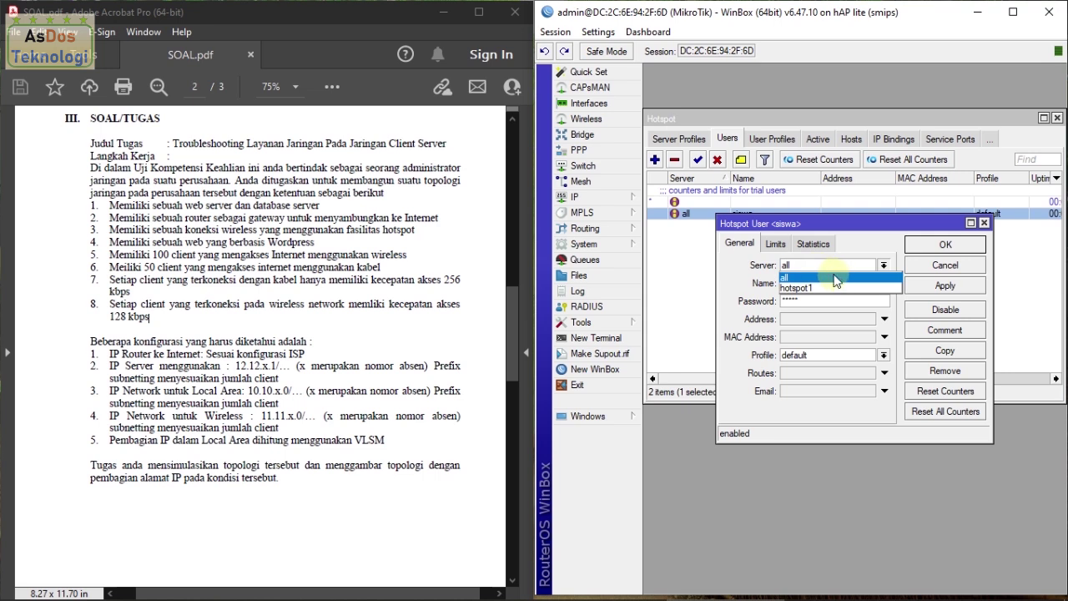
{"action": "left_click", "coordinate": [890, 288]}
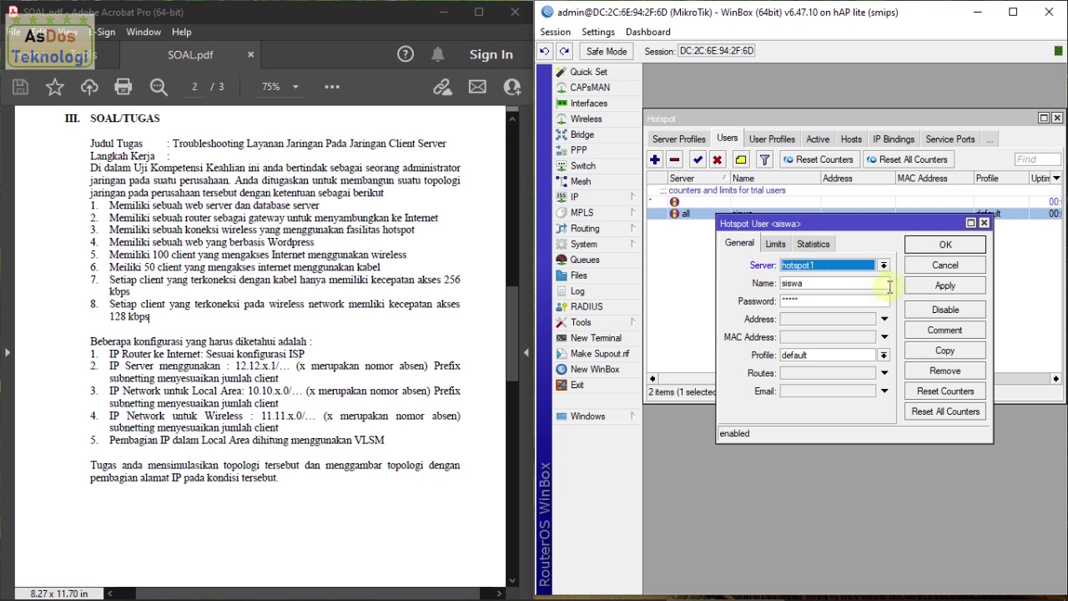
{"action": "left_click", "coordinate": [834, 354]}
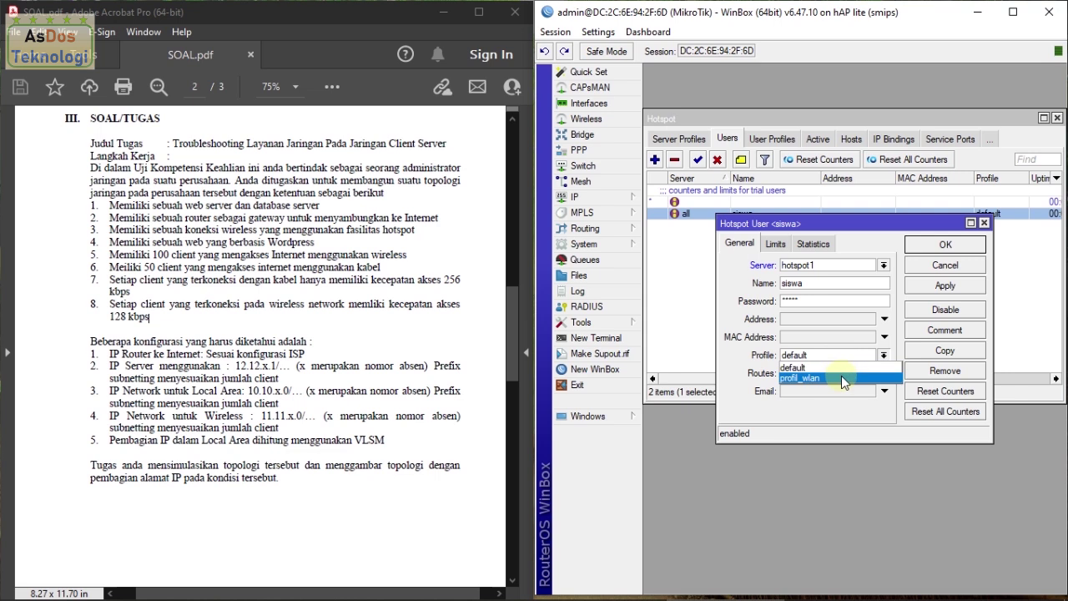
{"action": "left_click", "coordinate": [839, 380]}
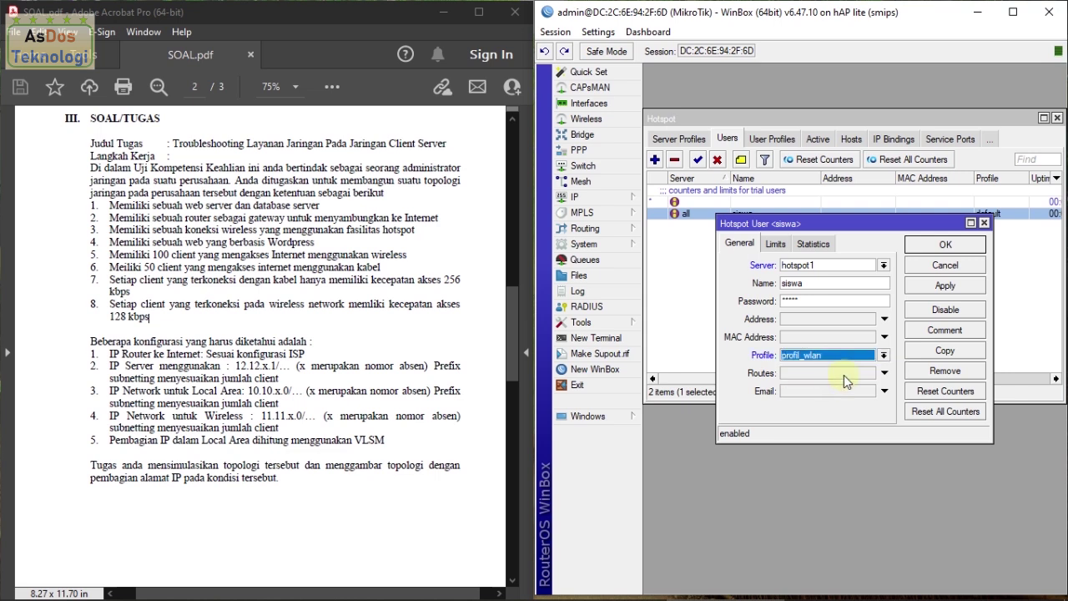
{"action": "left_click", "coordinate": [936, 288]}
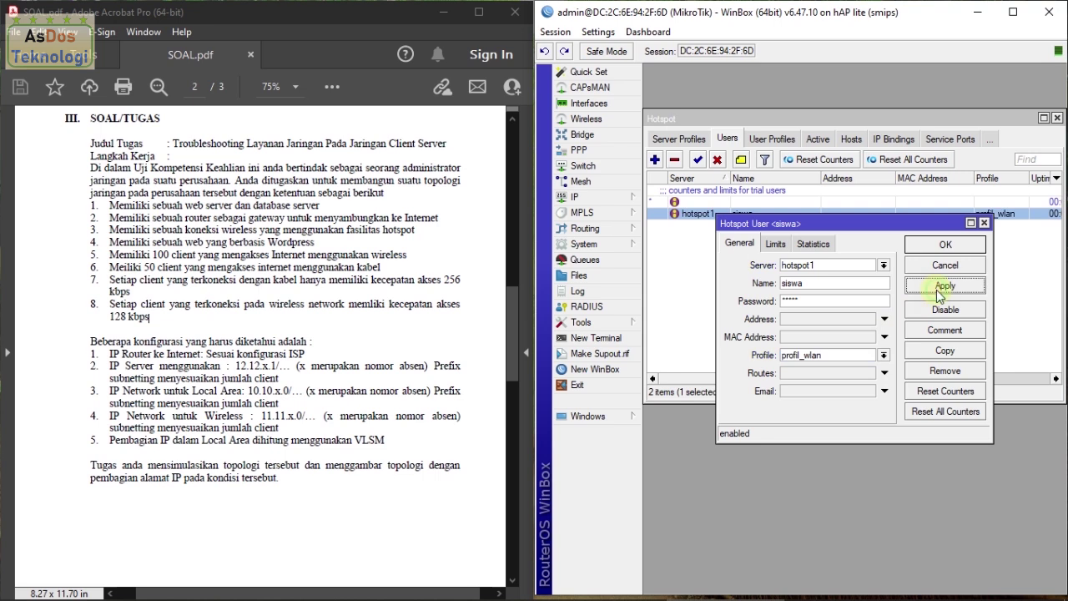
{"action": "left_click", "coordinate": [944, 244]}
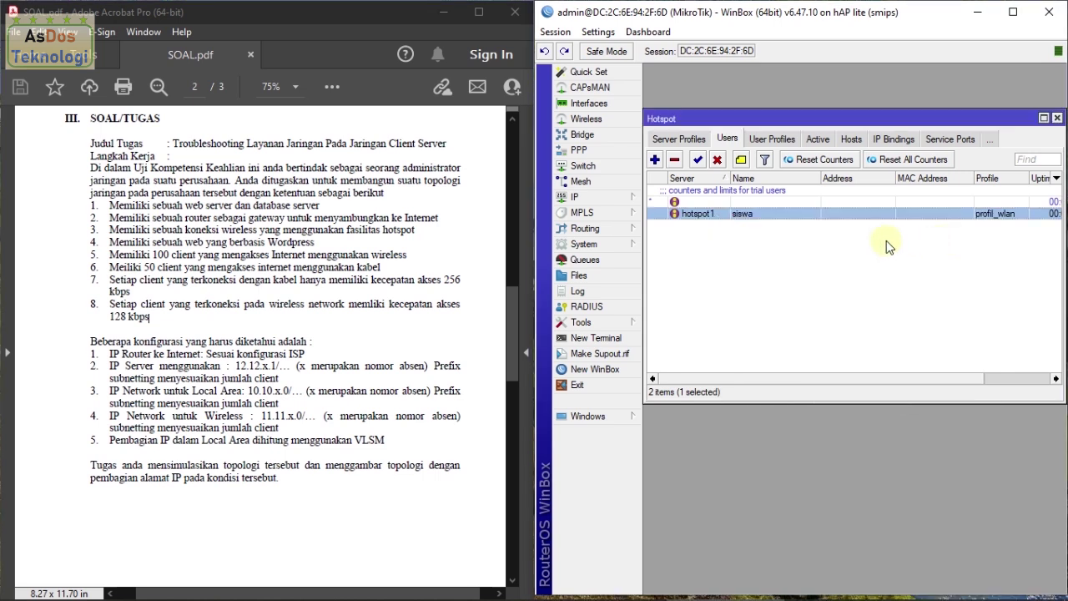
Step: Reboot the router via System > Reboot and fit the reconnected WinBox window to the right half
{"action": "left_click", "coordinate": [601, 245]}
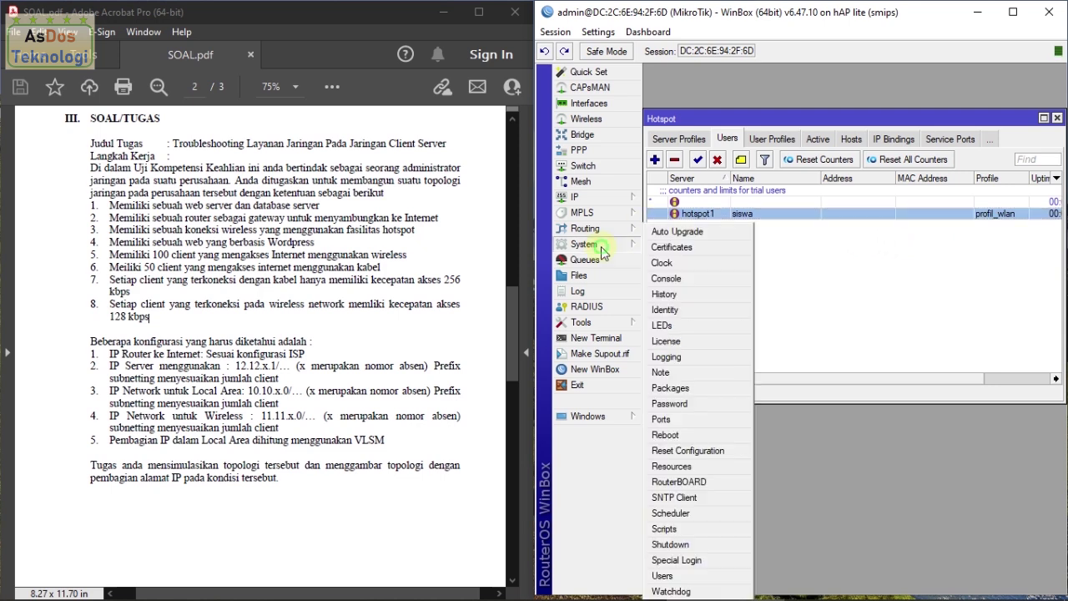
{"action": "left_click", "coordinate": [672, 435]}
{"action": "left_click", "coordinate": [826, 324]}
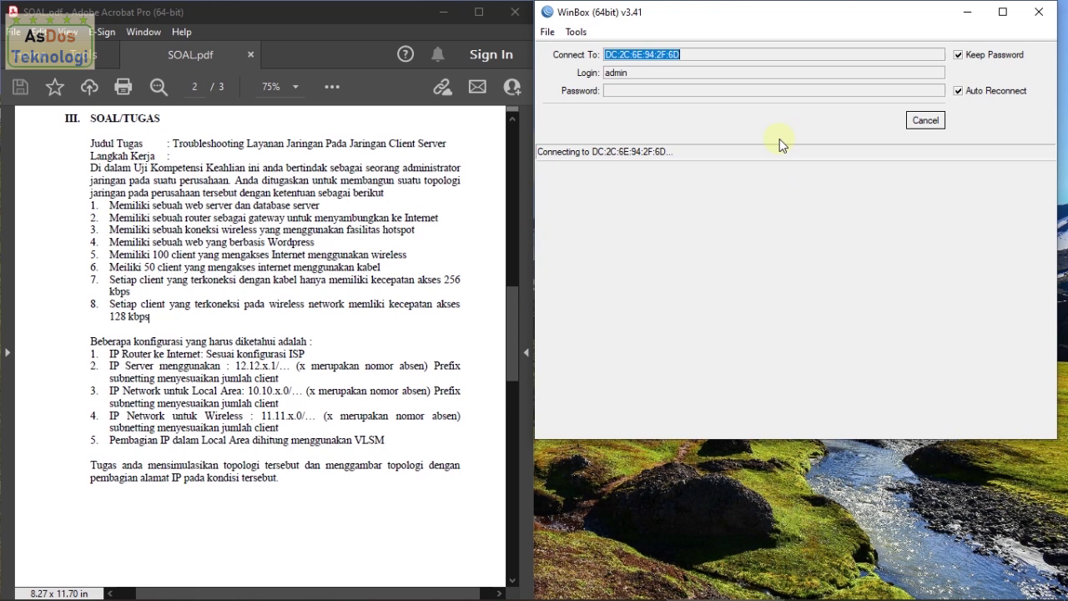
{"action": "double_click", "coordinate": [795, 3]}
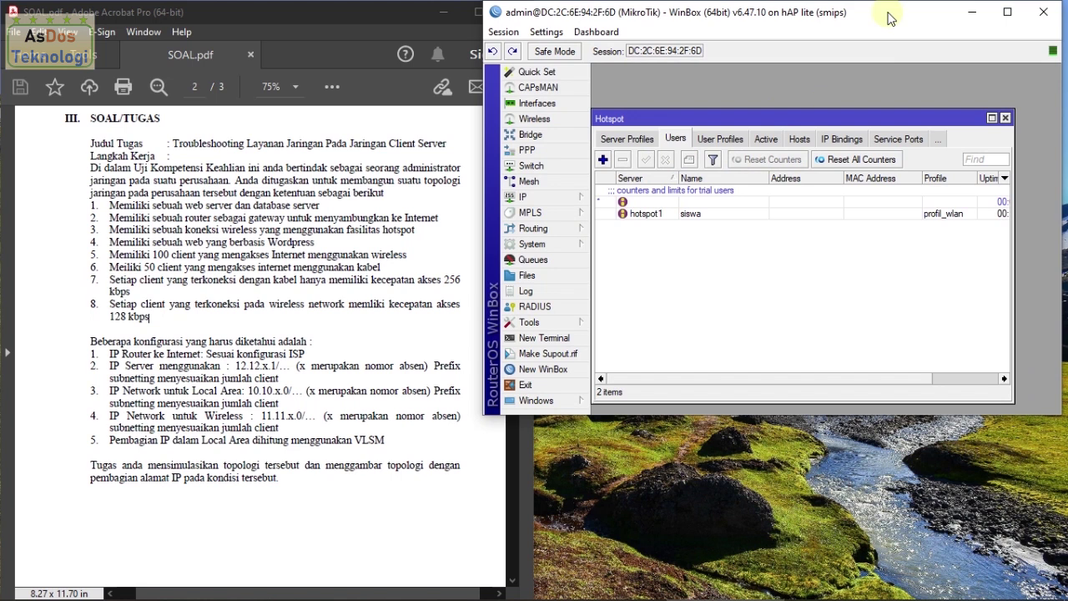
{"action": "left_click_drag", "start_coordinate": [827, 15], "coordinate": [1067, 109]}
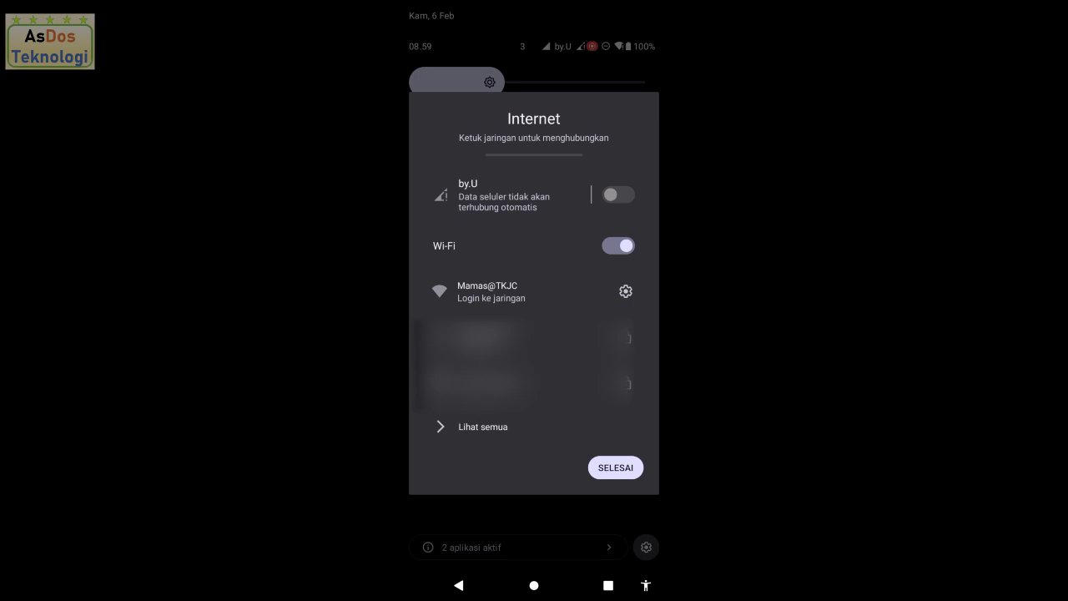
Step: Join the Mamas@TKJC Wi-Fi on the phone and log in with the hotspot user's username and password
{"action": "left_click", "coordinate": [480, 302]}
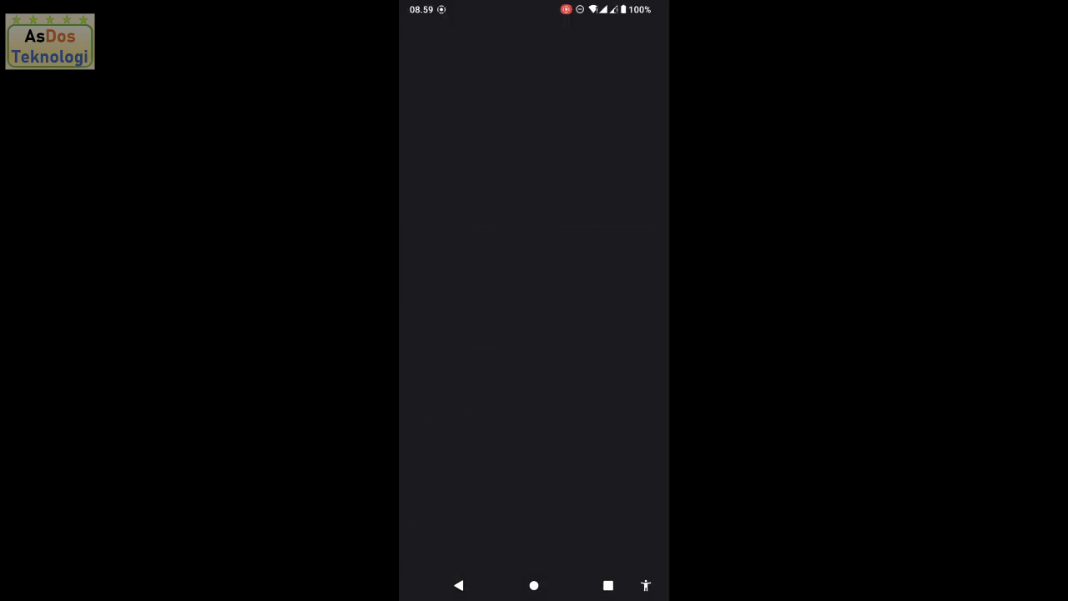
{"action": "left_click", "coordinate": [503, 273]}
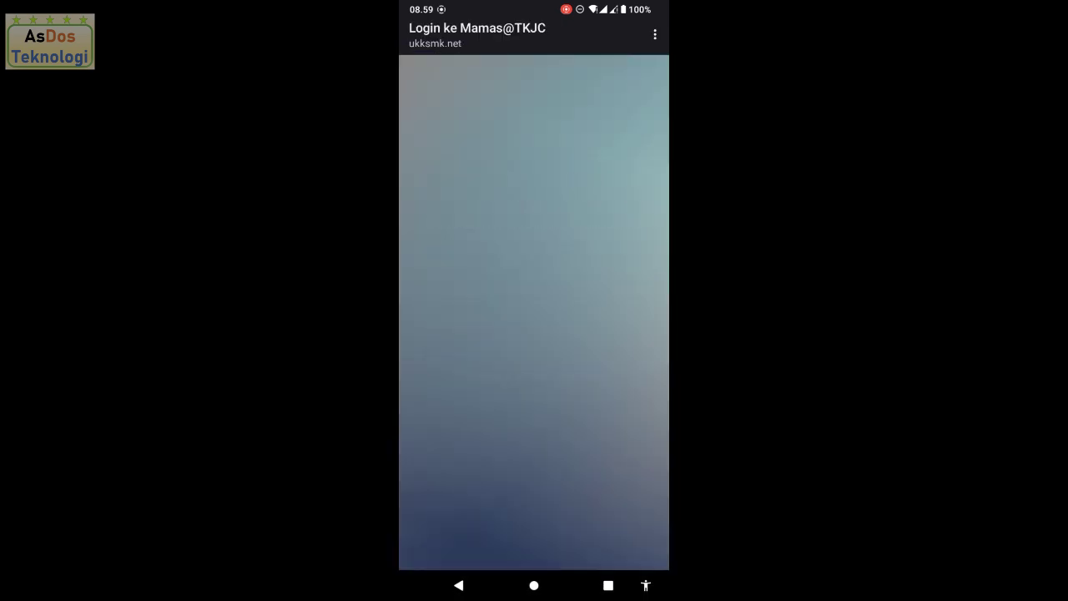
{"action": "left_click", "coordinate": [484, 262]}
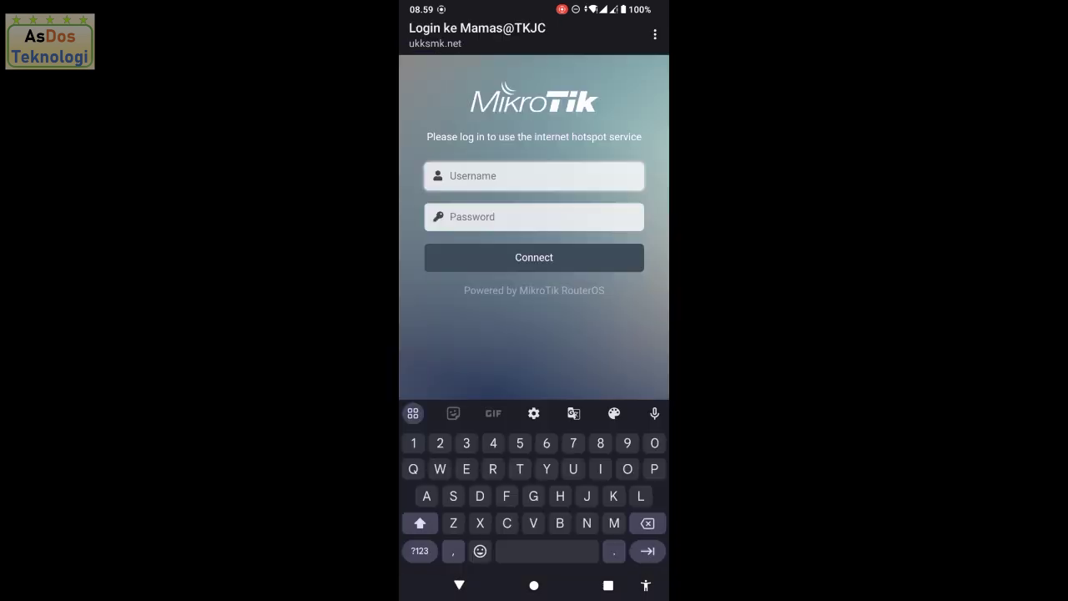
{"action": "left_click", "coordinate": [420, 522]}
{"action": "type", "text": "siswa"}
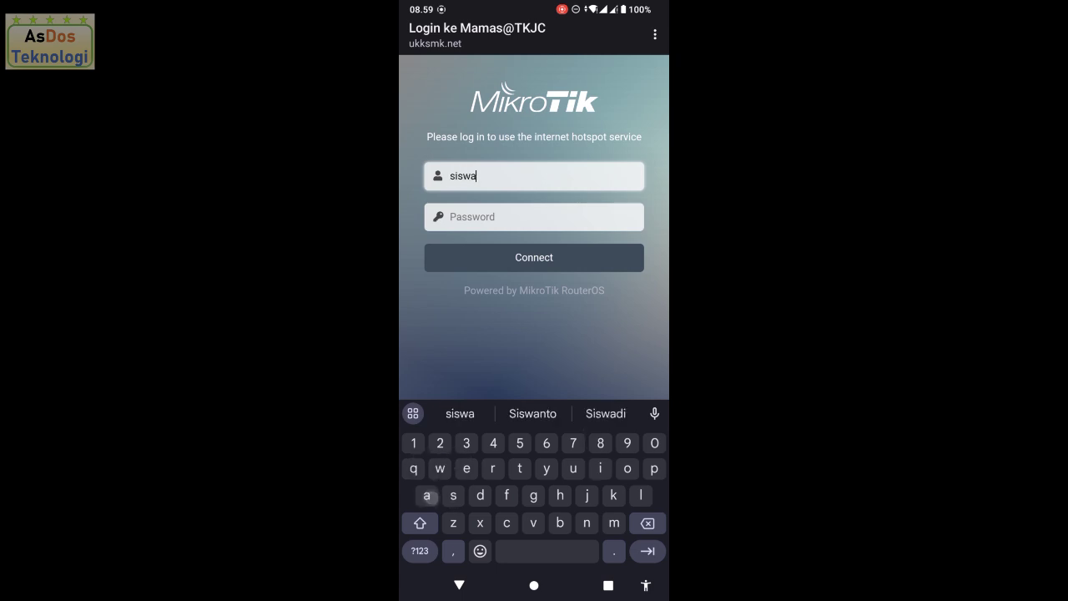
{"action": "left_click", "coordinate": [603, 217]}
{"action": "type", "text": "sis"}
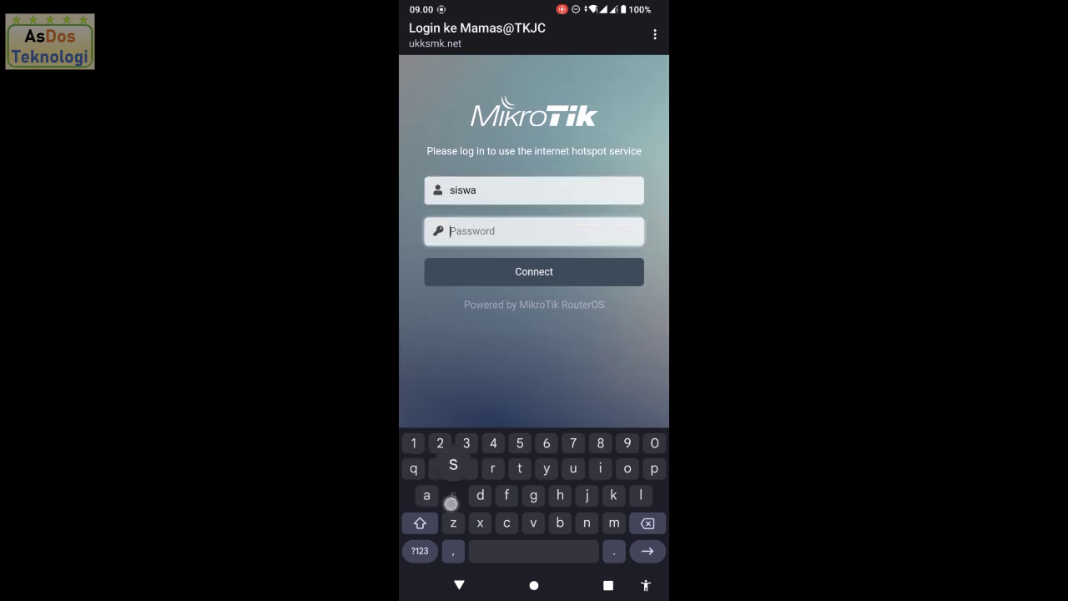
{"action": "type", "text": "wa"}
{"action": "left_click", "coordinate": [618, 270]}
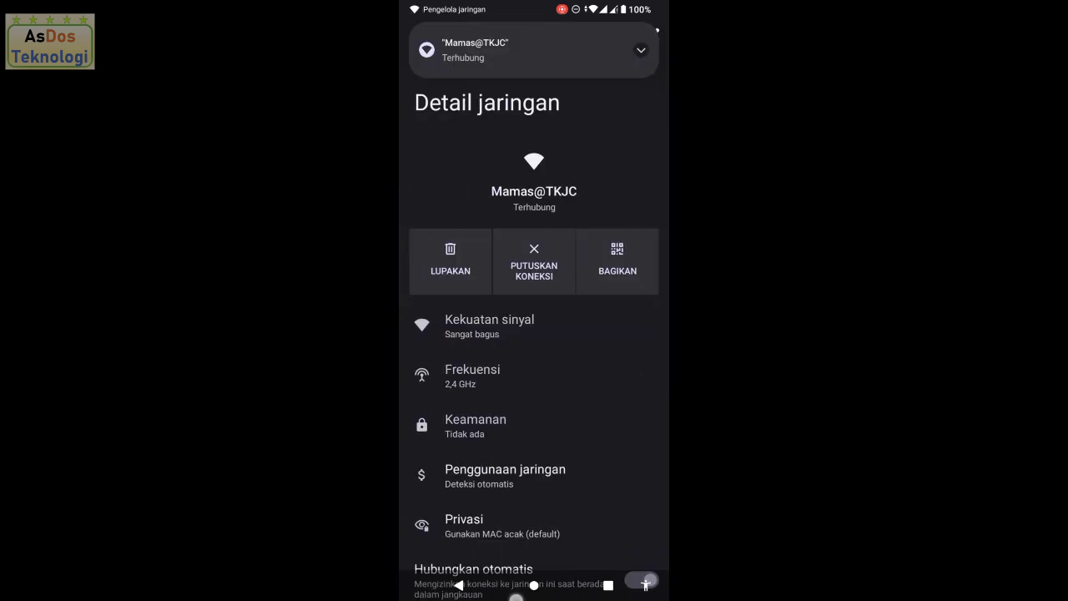
Step: Search 'fast' from the phone's home-screen Google bar to open the fast.com speed test
{"action": "left_click", "coordinate": [534, 585]}
{"action": "type", "text": "fast"}
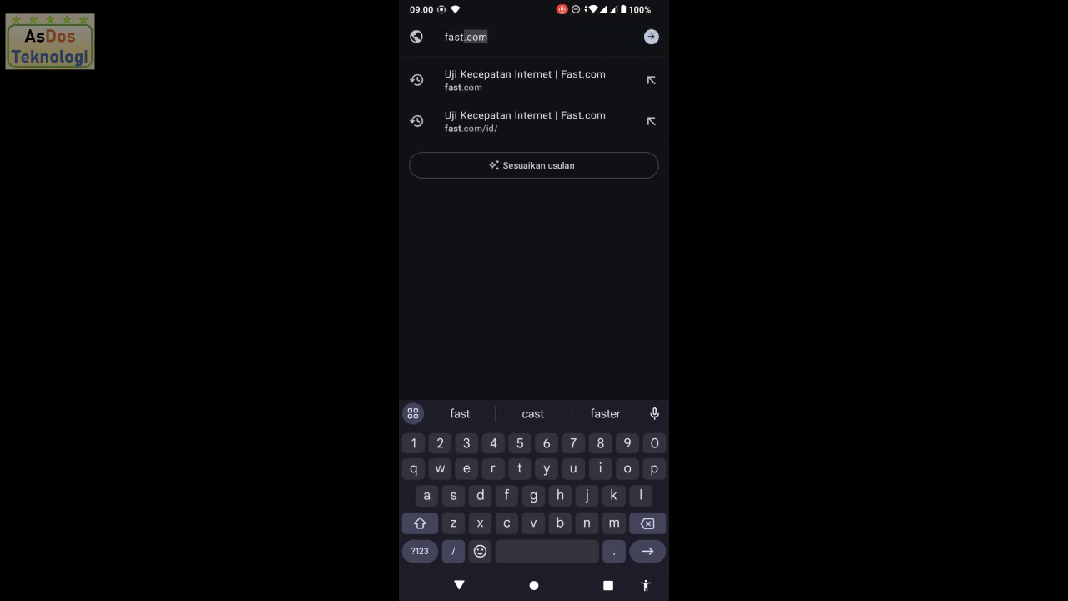
{"action": "key", "text": "Return"}
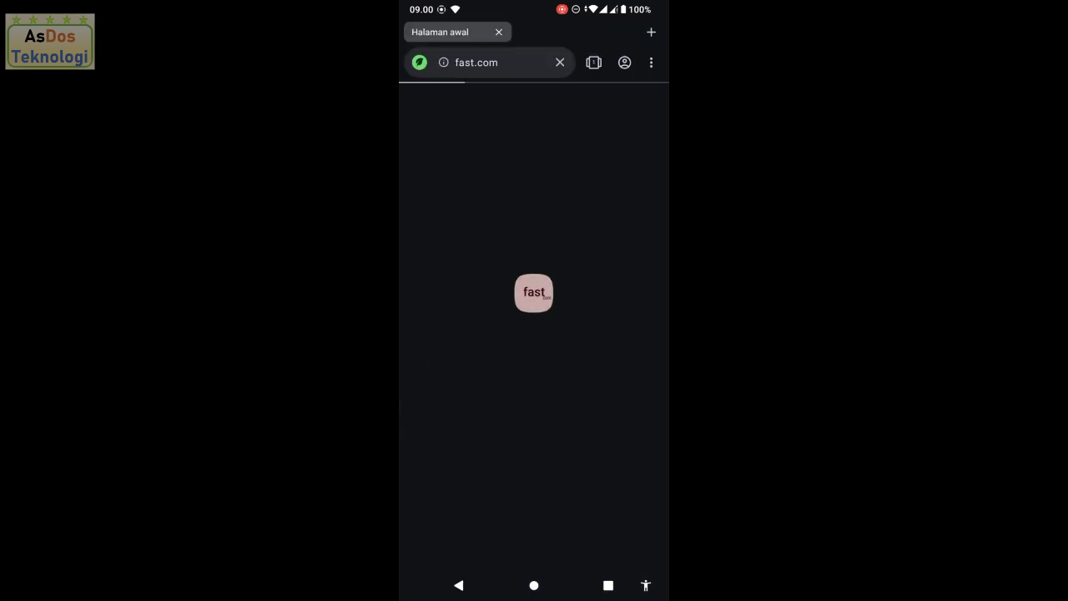